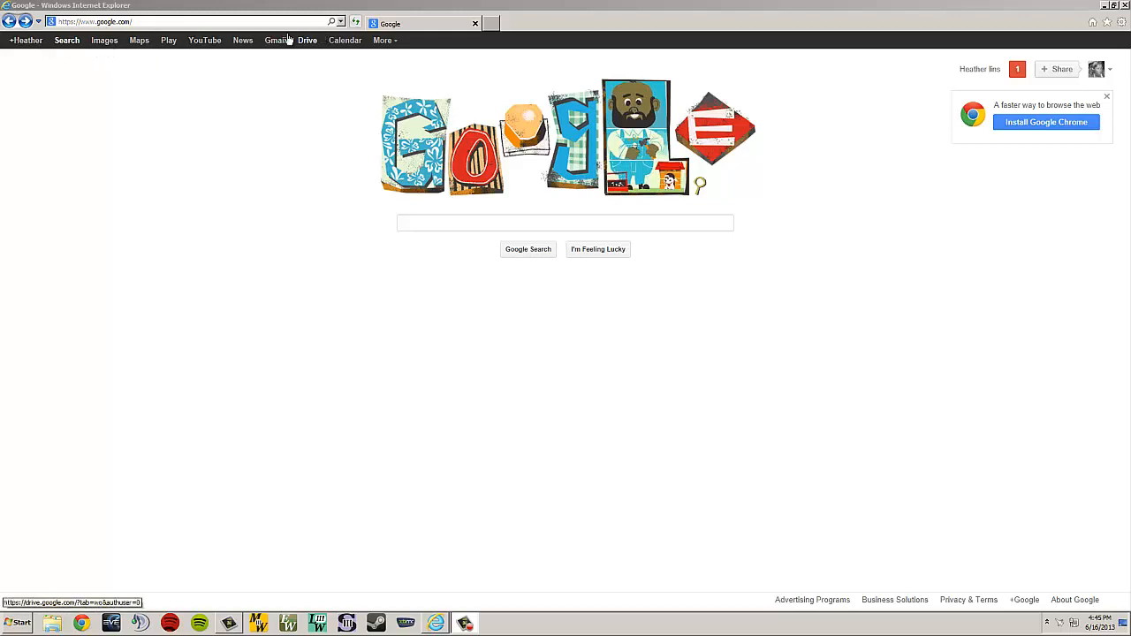
# Search Google Images for "adventure time logo"
pyautogui.click(103, 44)
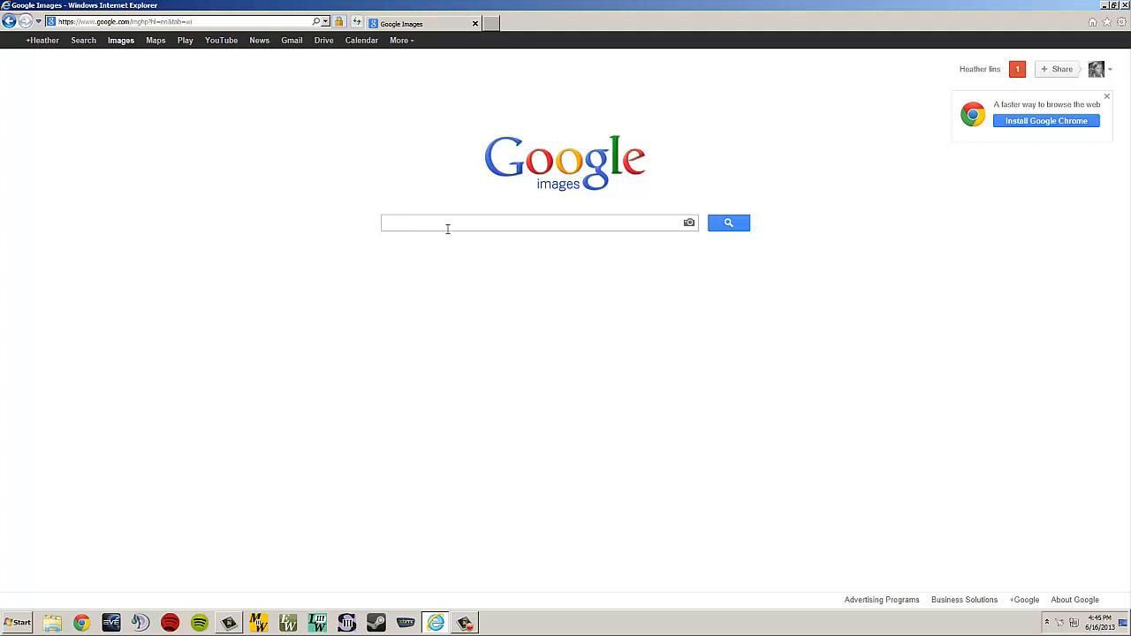
pyautogui.write('adv')
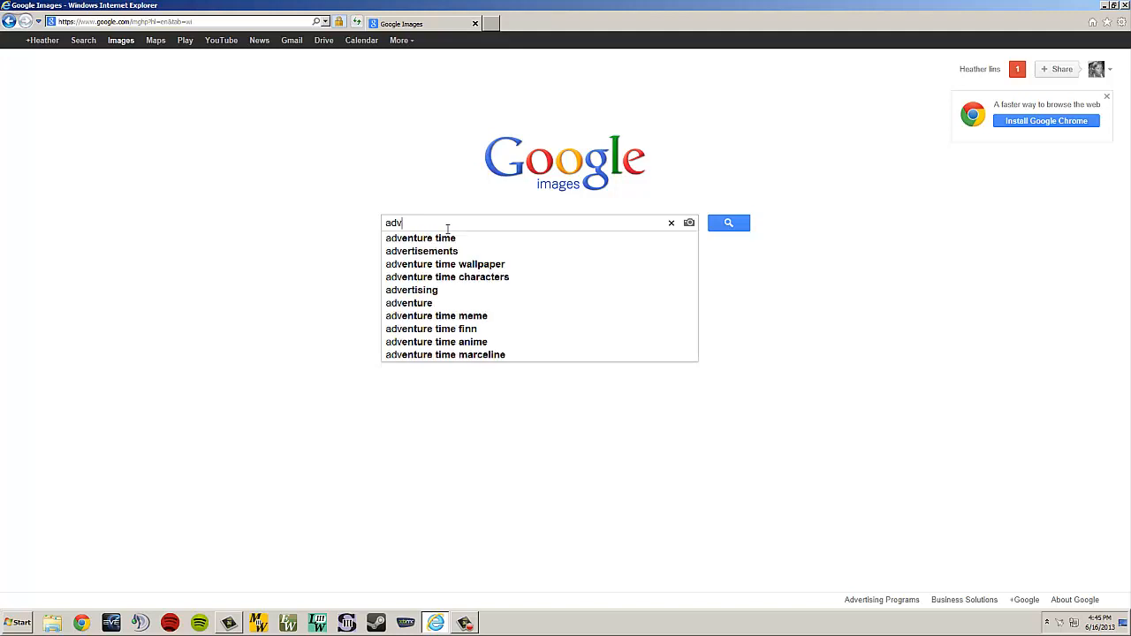
pyautogui.write('enture time logo')
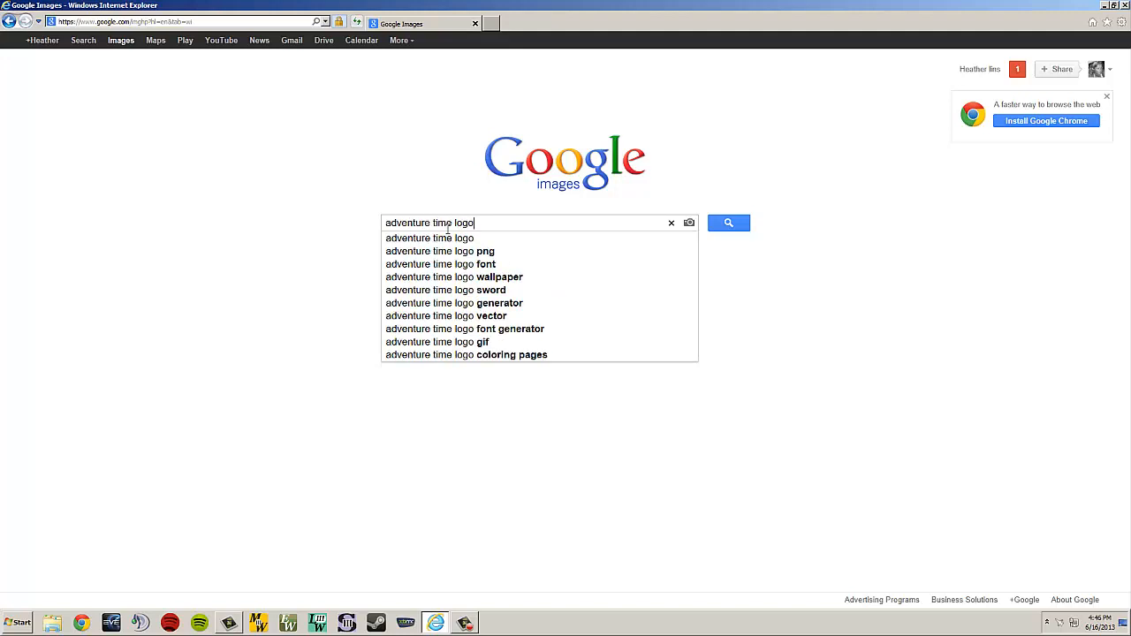
pyautogui.press('Return')
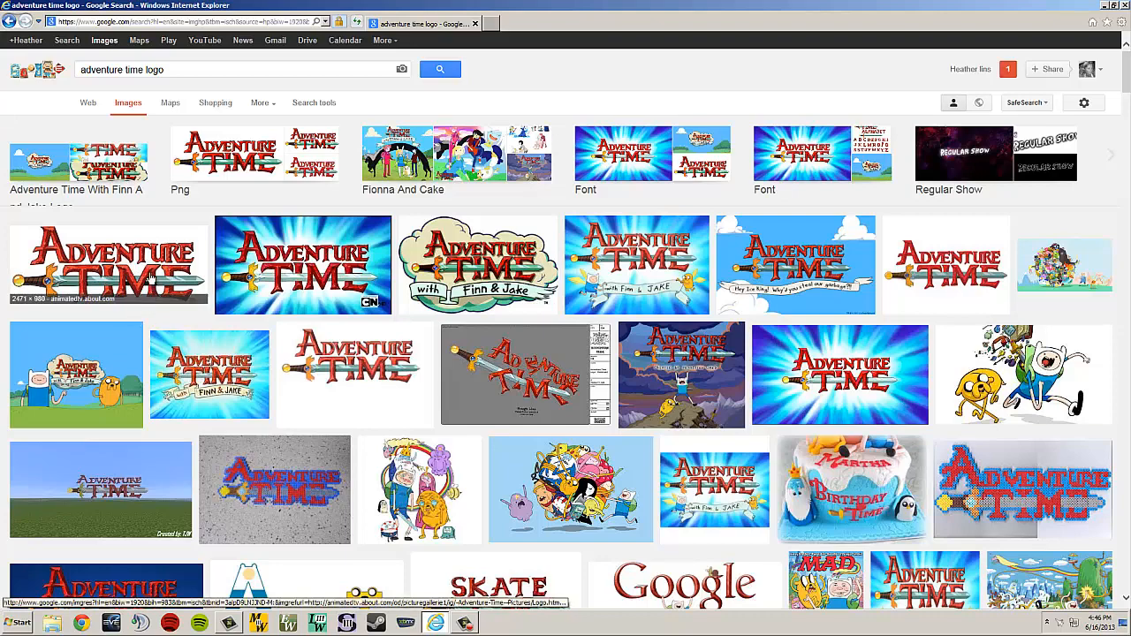
# Look up other sizes of the first white-background logo result and open the original 3166 × 1297 image
pyautogui.click(150, 278)
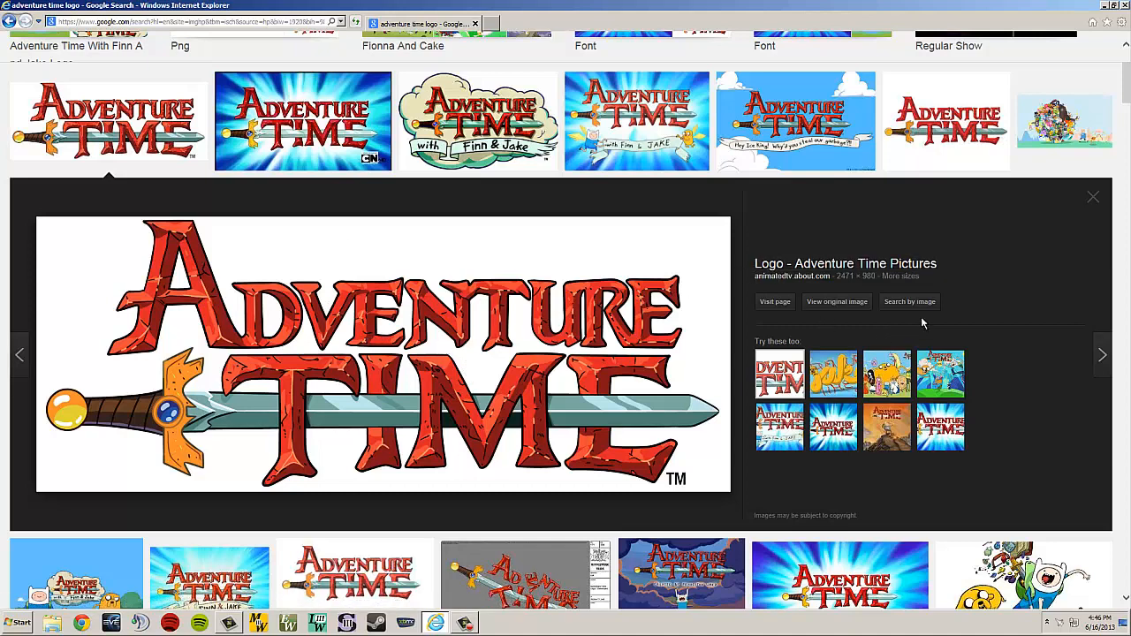
pyautogui.click(900, 276)
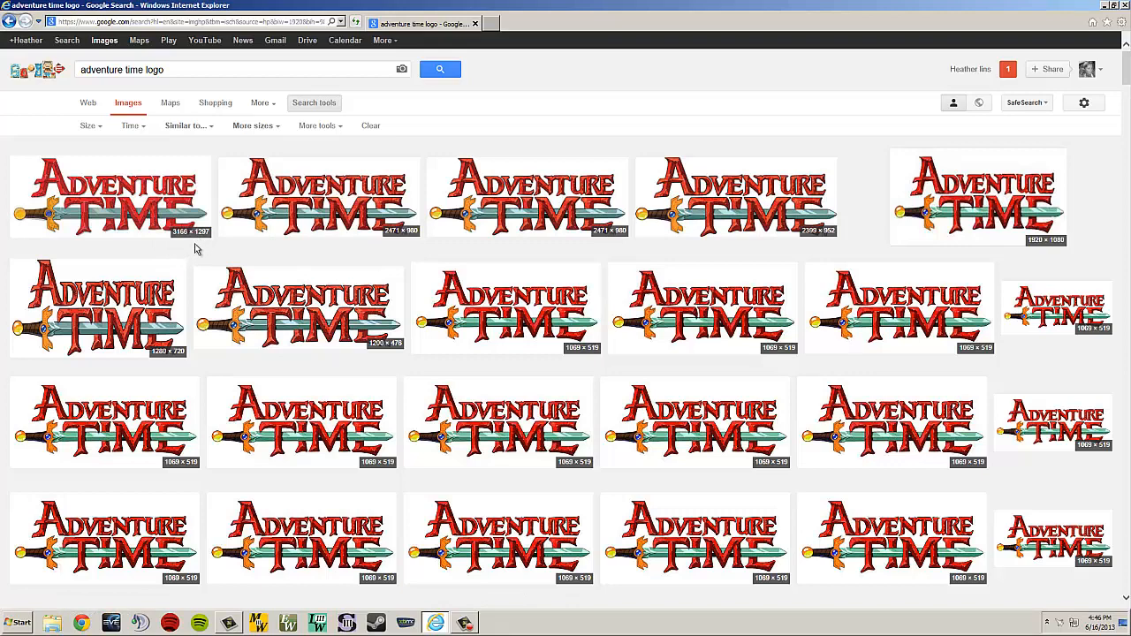
pyautogui.click(131, 206)
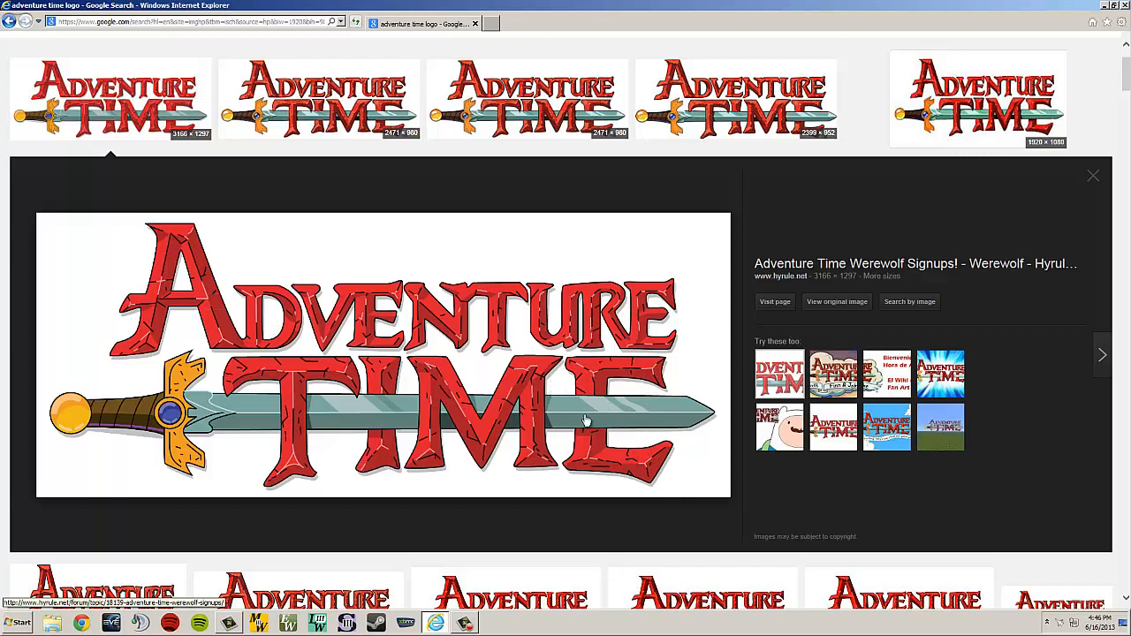
pyautogui.click(831, 309)
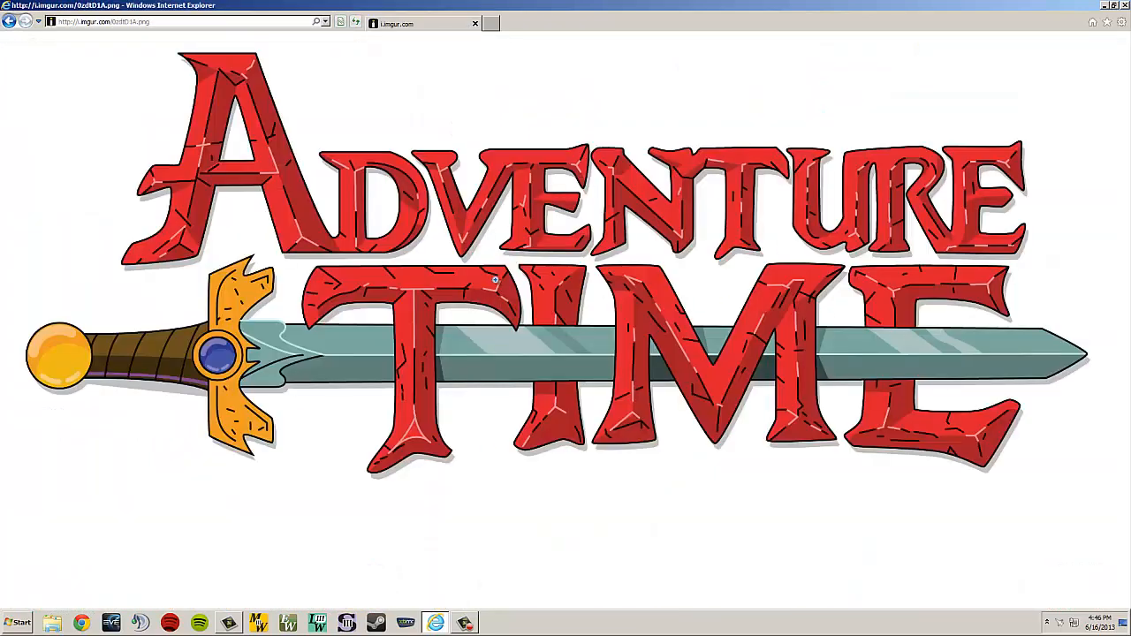
# Save the logo picture to the Pictures library as a PNG named "adventure time"
pyautogui.rightClick(490, 253)
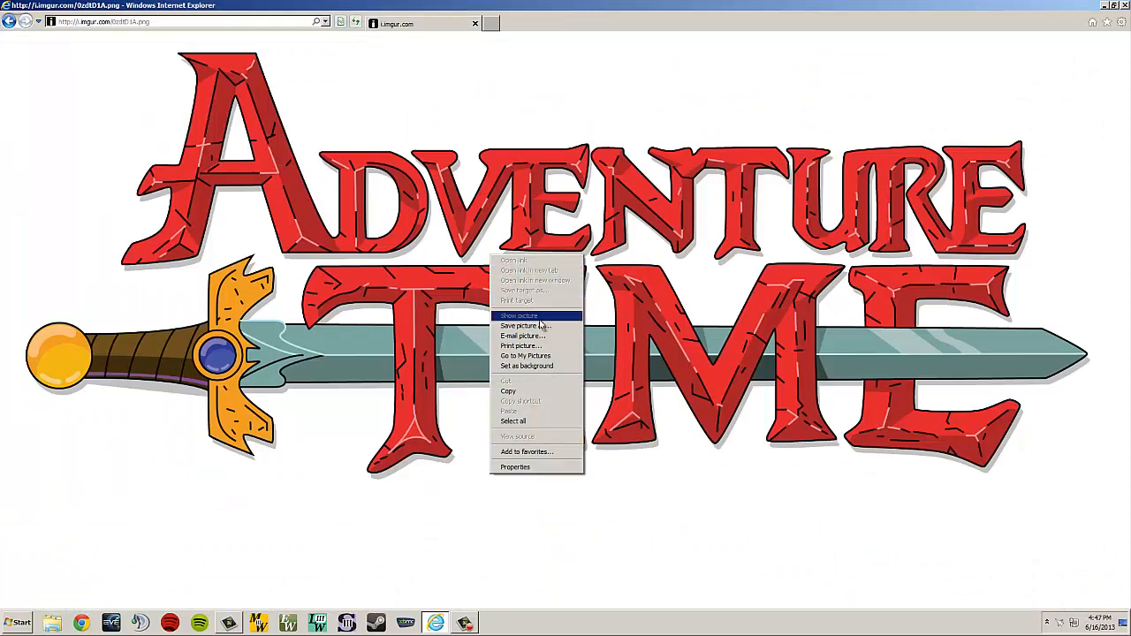
pyautogui.click(523, 325)
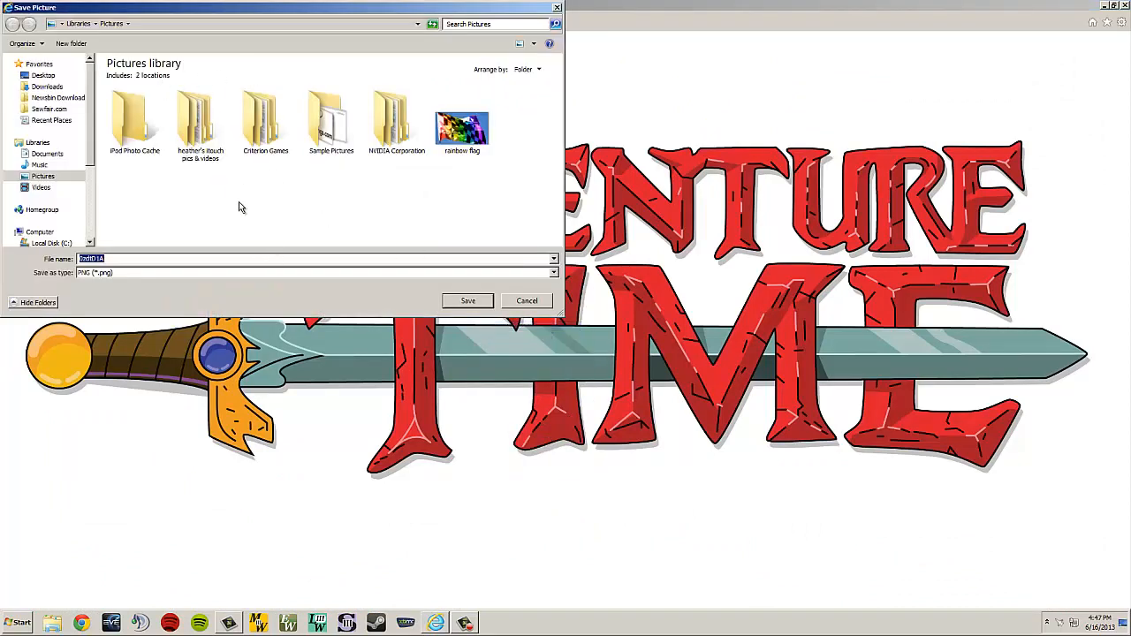
pyautogui.write('adventure time')
pyautogui.click(459, 302)
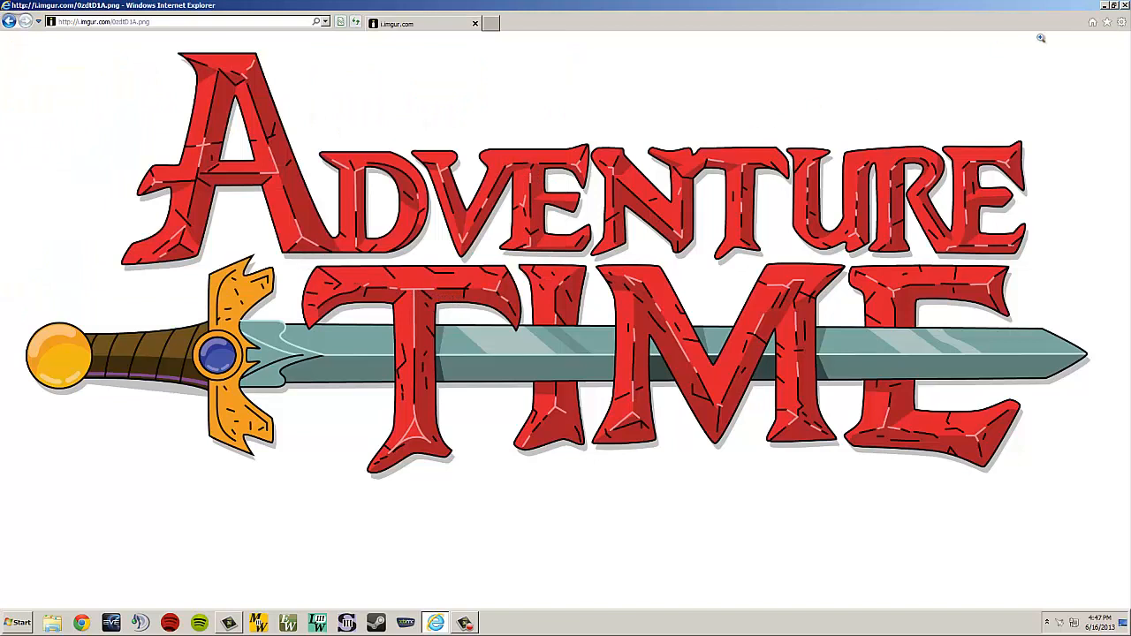
# Minimize the browser, find the "adventure time" PNG in the Pictures library and open it for editing in Paint
pyautogui.click(1106, 7)
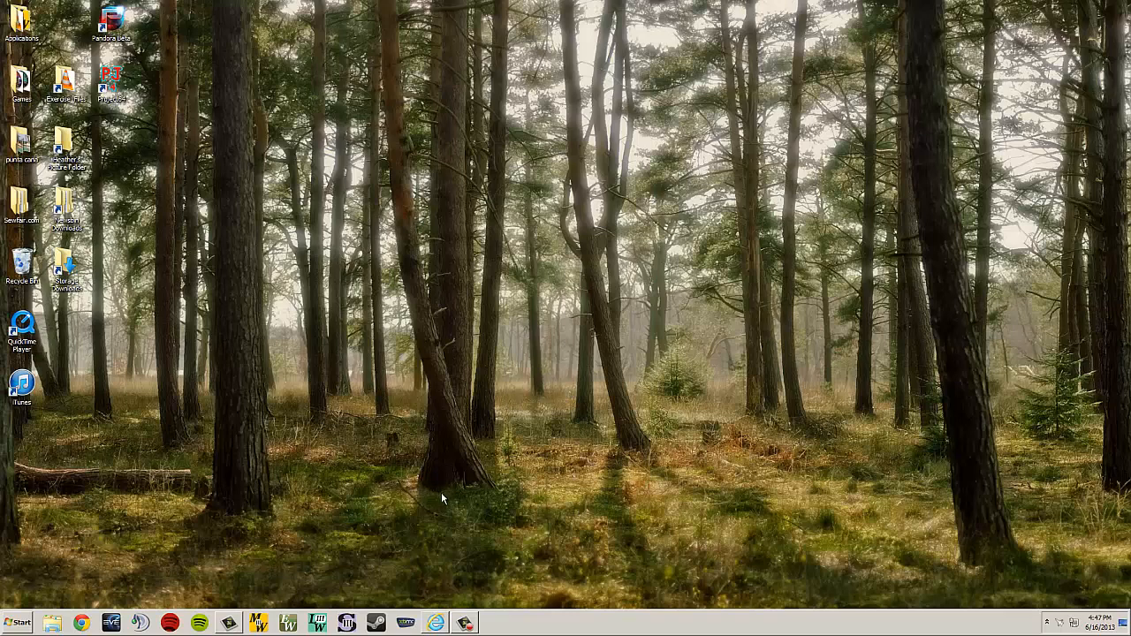
pyautogui.click(53, 624)
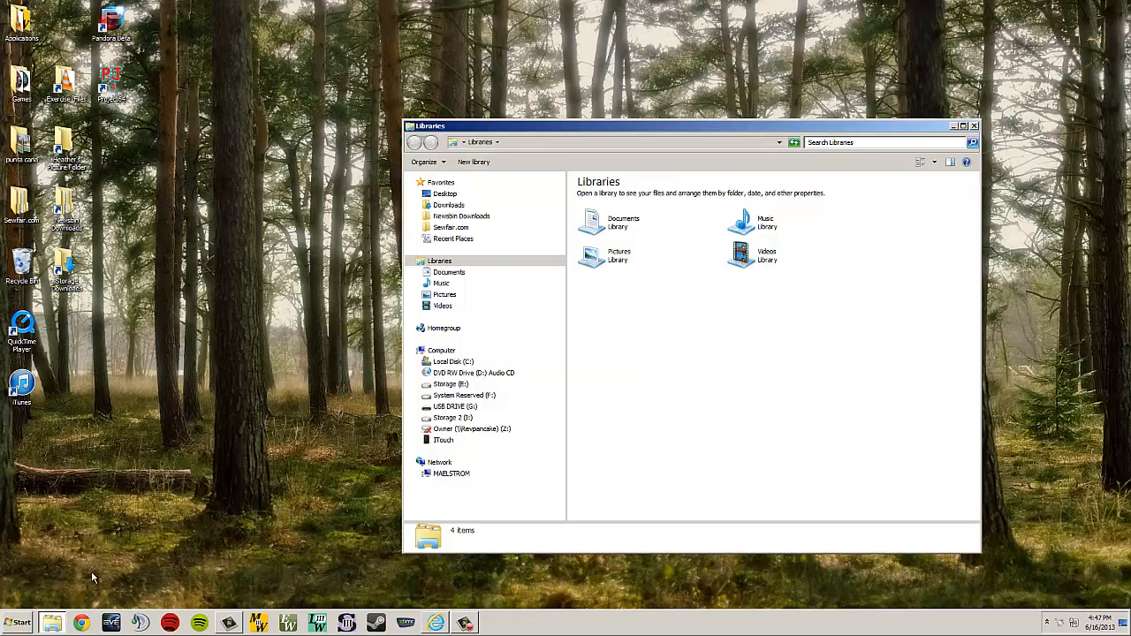
pyautogui.click(455, 297)
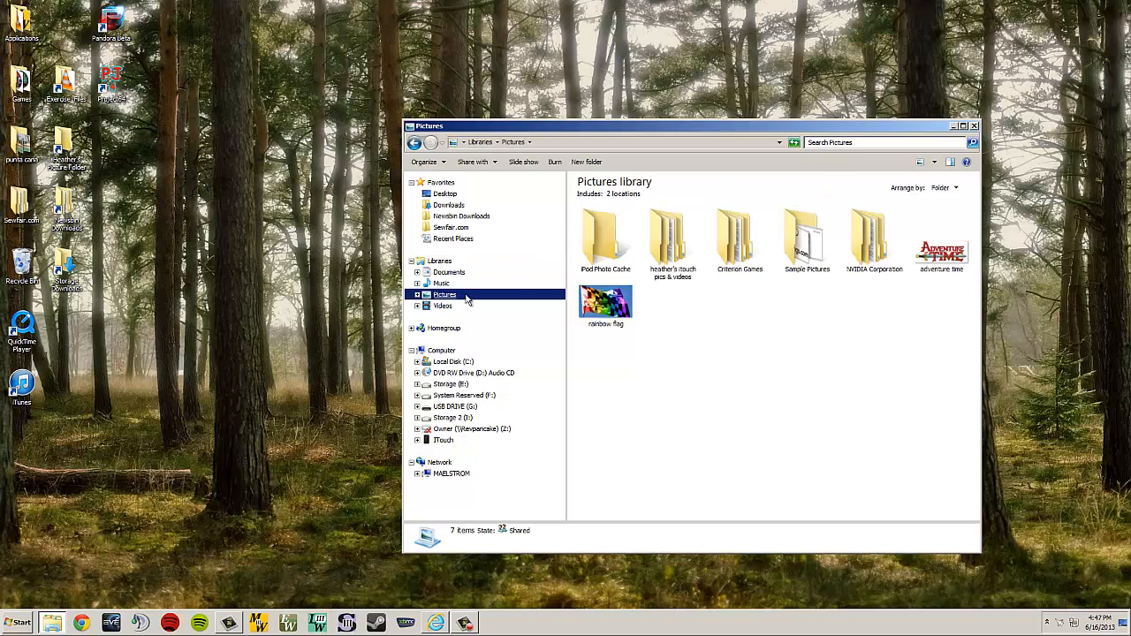
pyautogui.click(944, 258)
pyautogui.moveTo(746, 129); pyautogui.dragTo(604, 104)
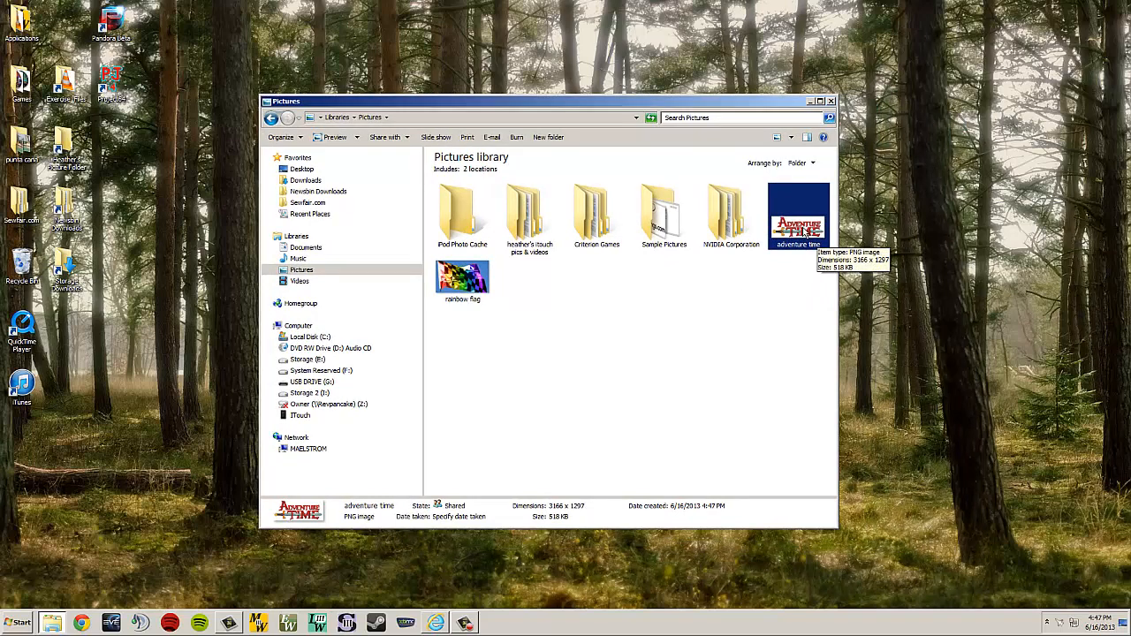
pyautogui.rightClick(793, 232)
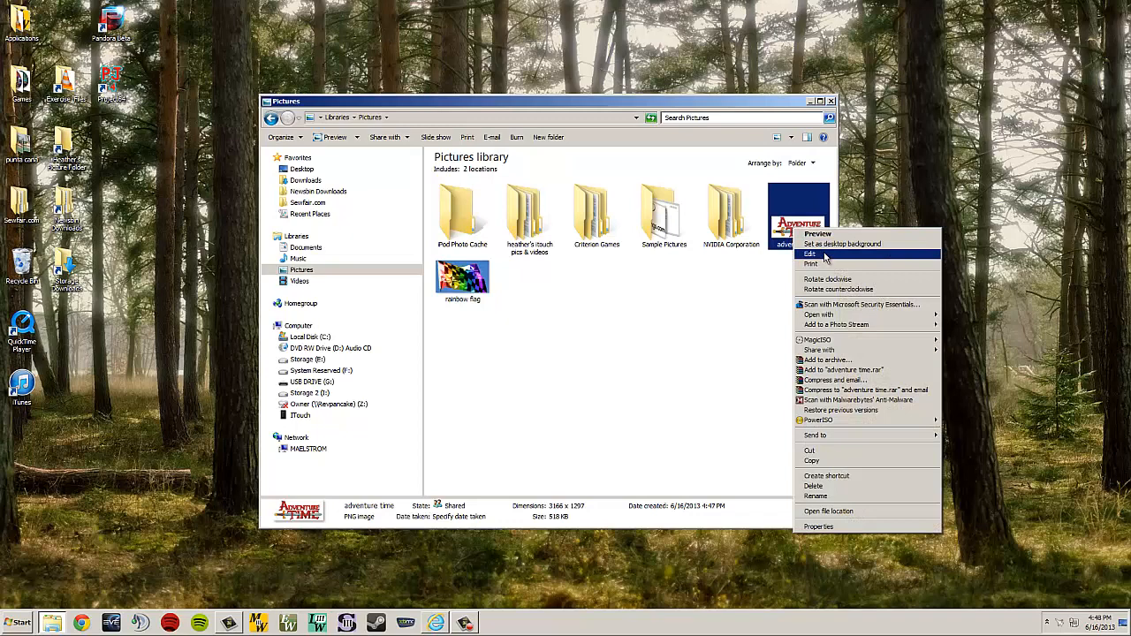
pyautogui.click(825, 256)
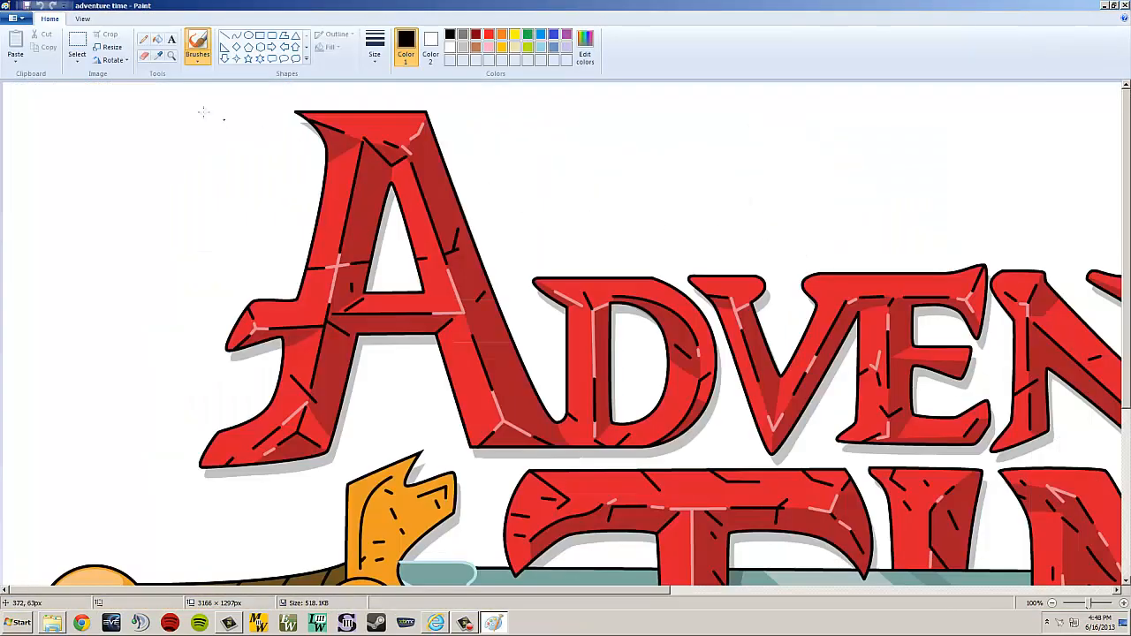
# Save a JPEG copy named "adventure time" in the Pictures library, accepting the loss of transparency, and close Paint
pyautogui.click(25, 19)
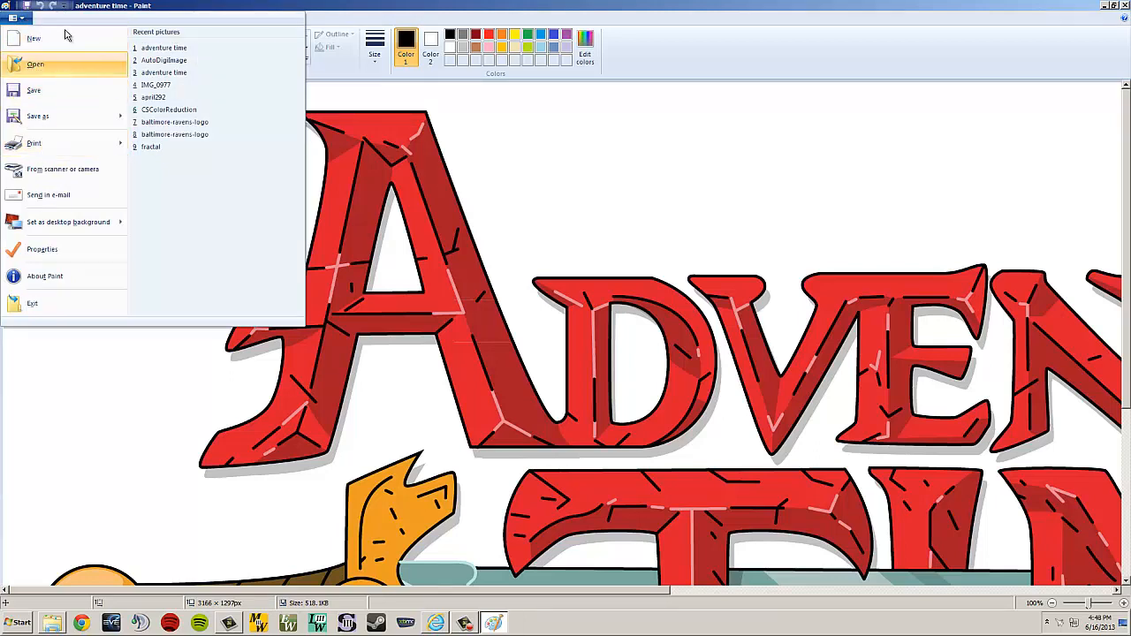
pyautogui.moveTo(60, 120)
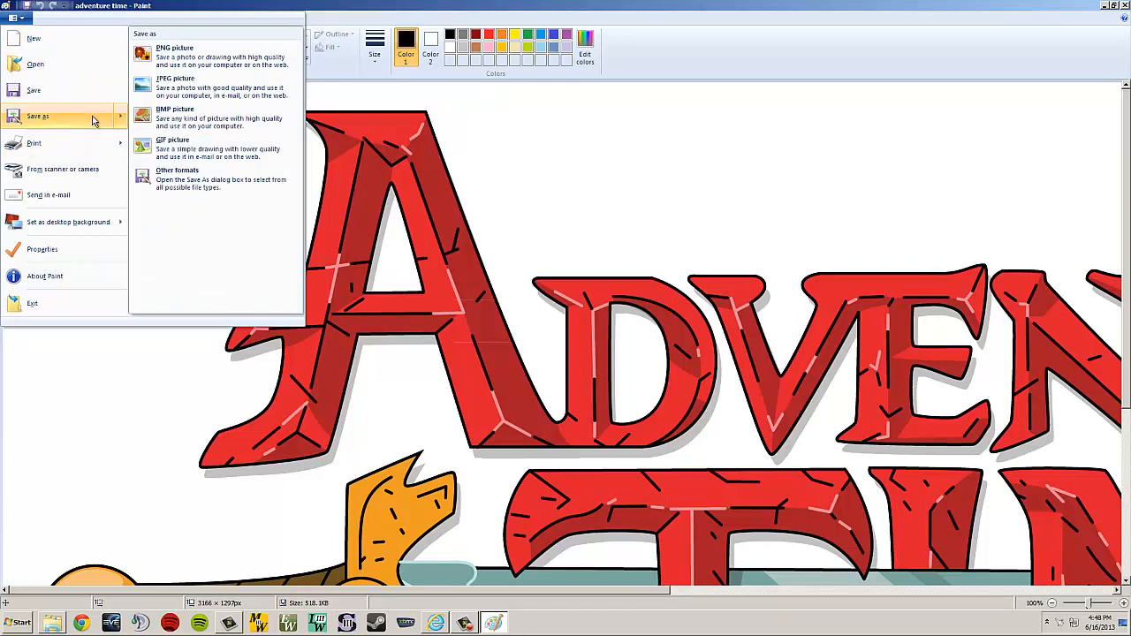
pyautogui.click(192, 93)
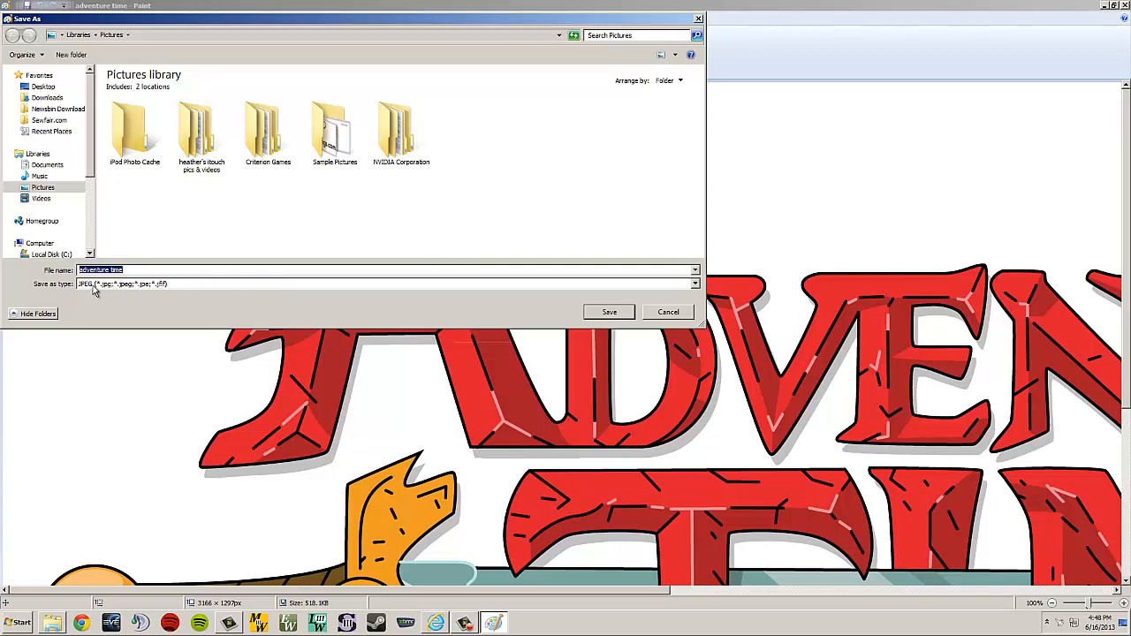
pyautogui.click(608, 313)
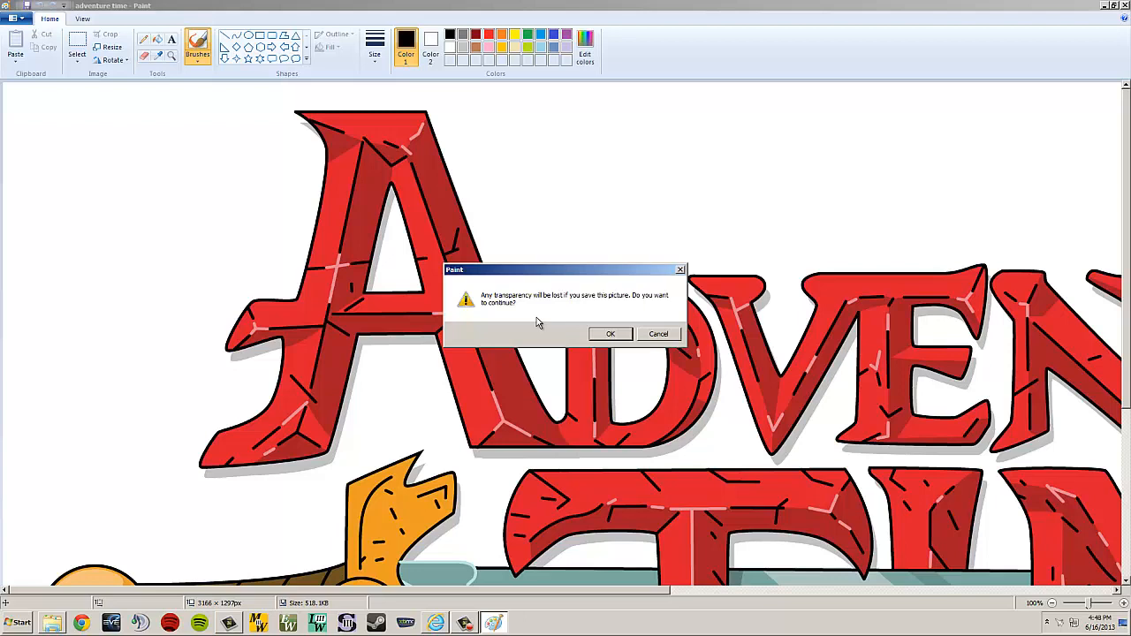
pyautogui.click(610, 334)
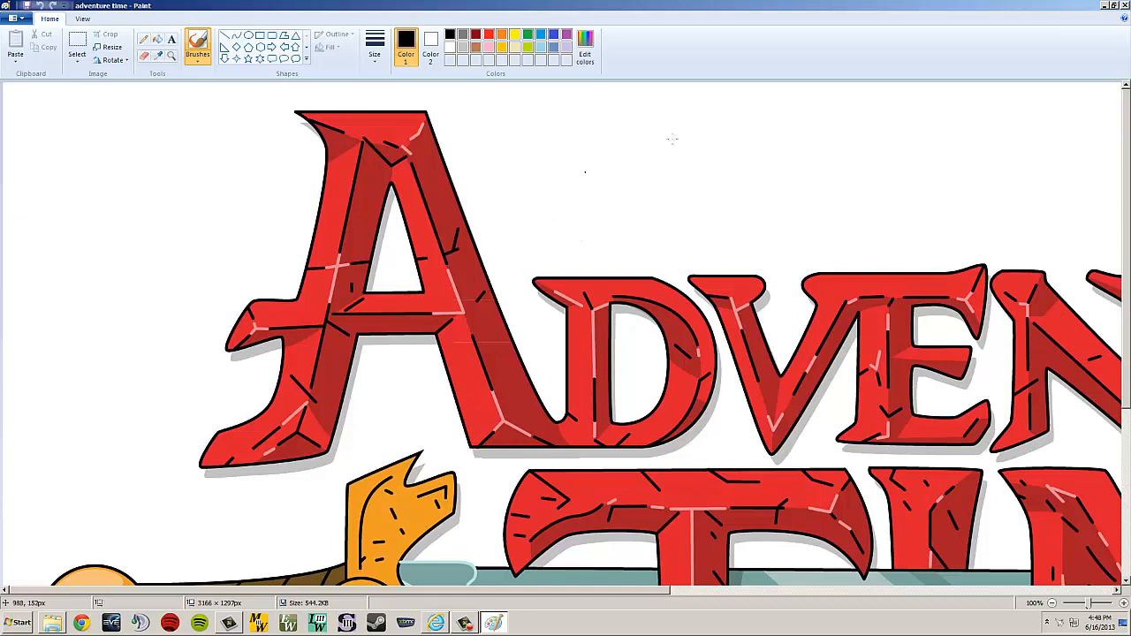
pyautogui.click(1125, 6)
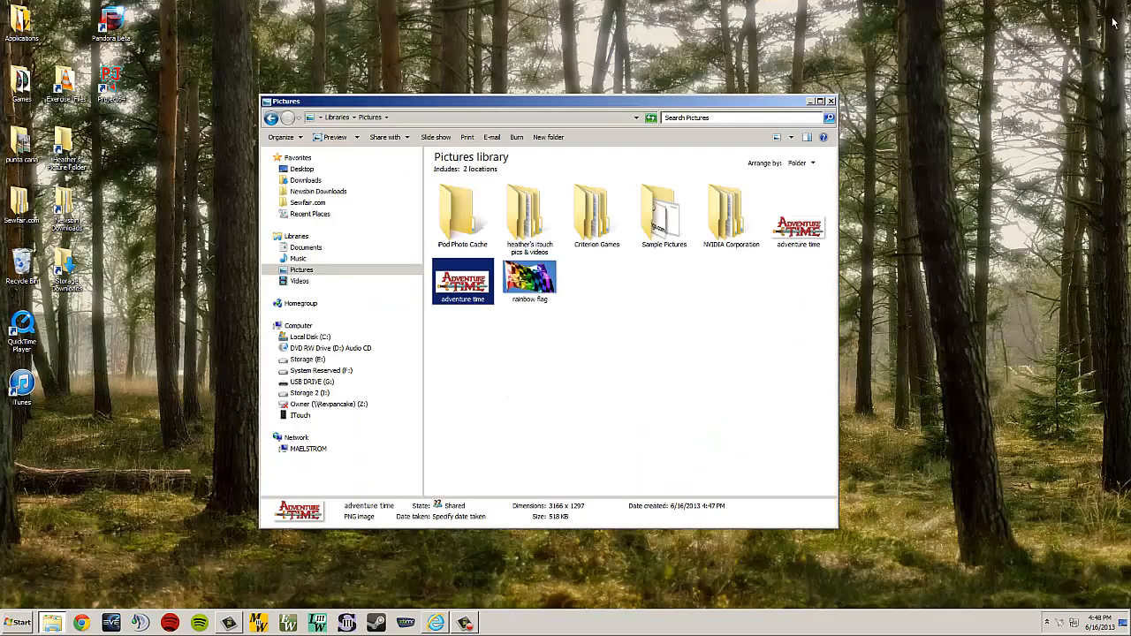
# Switch to MasterWorks III, dismiss the Navigator window and start the Auto Digitizing wizard
pyautogui.click(258, 624)
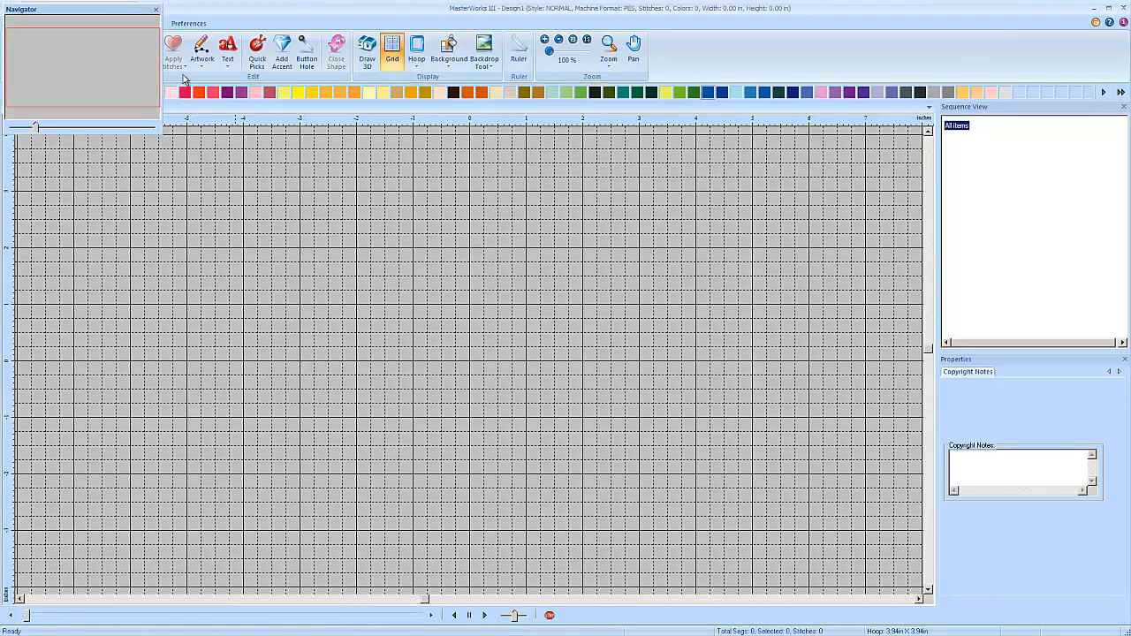
pyautogui.click(155, 8)
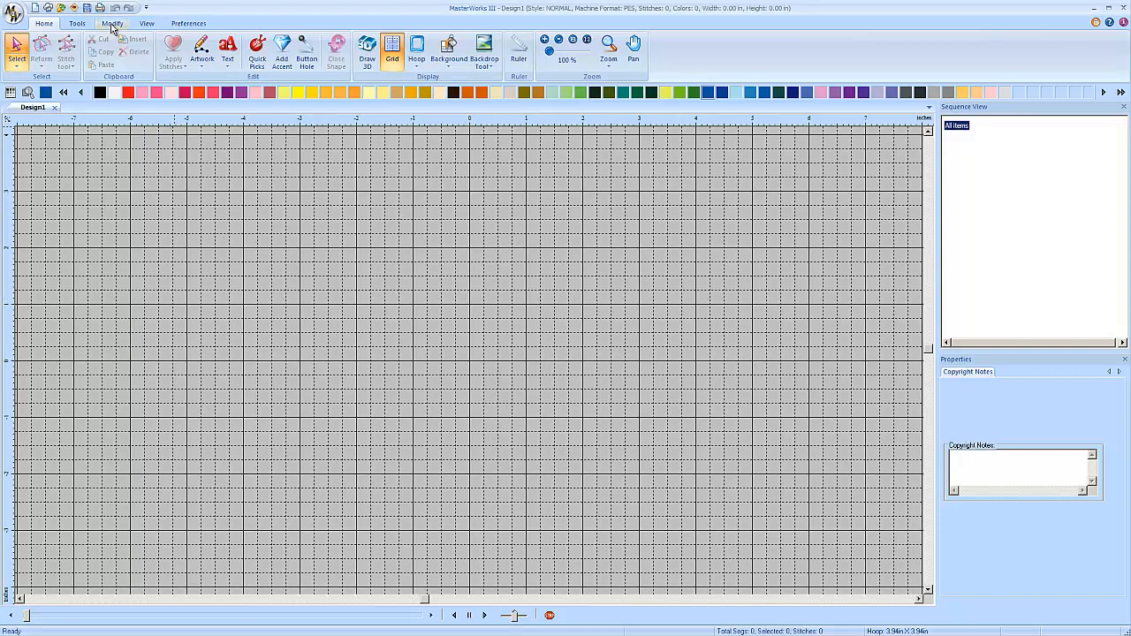
pyautogui.click(76, 24)
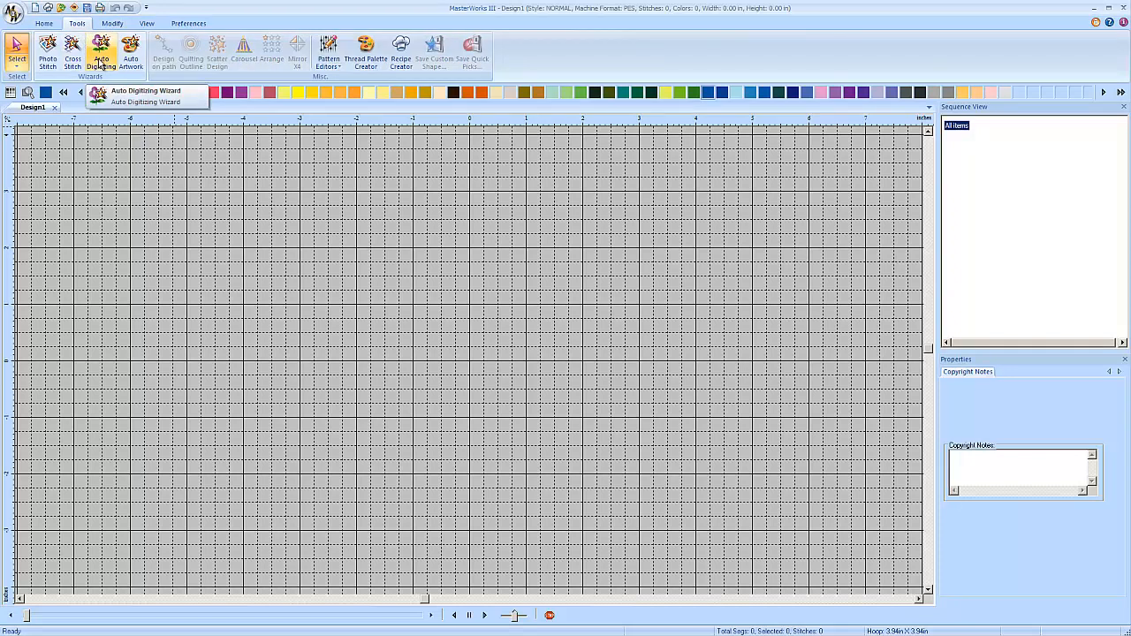
pyautogui.click(102, 64)
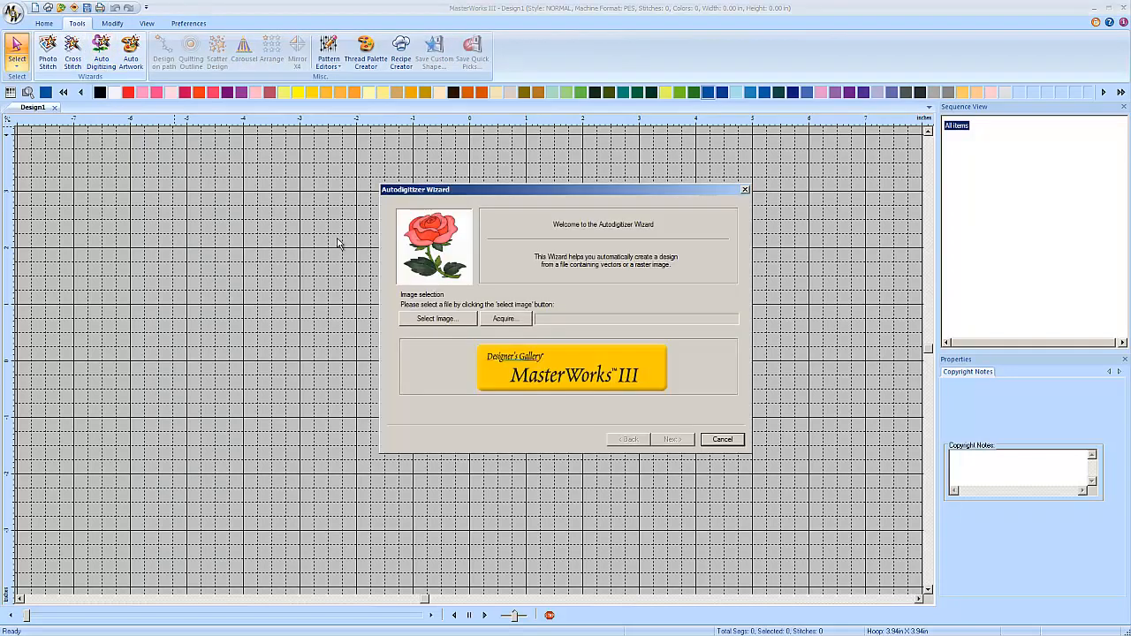
# Load the "adventure time" JPEG from Pictures into the wizard and proceed to color reduction with the default size and crop
pyautogui.click(448, 321)
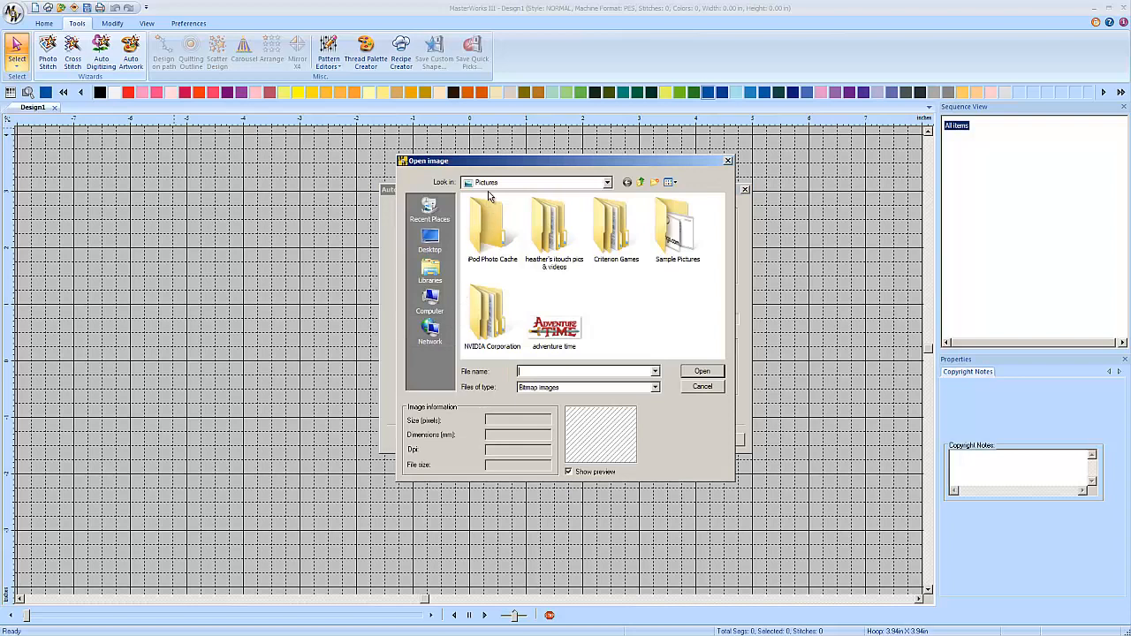
pyautogui.click(558, 334)
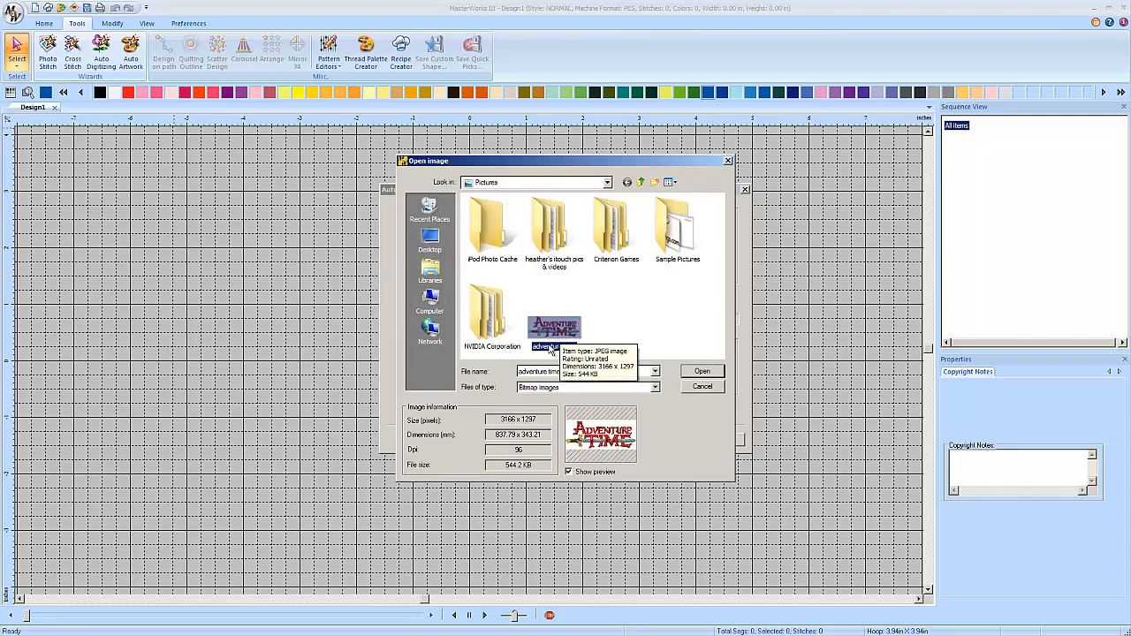
pyautogui.click(700, 371)
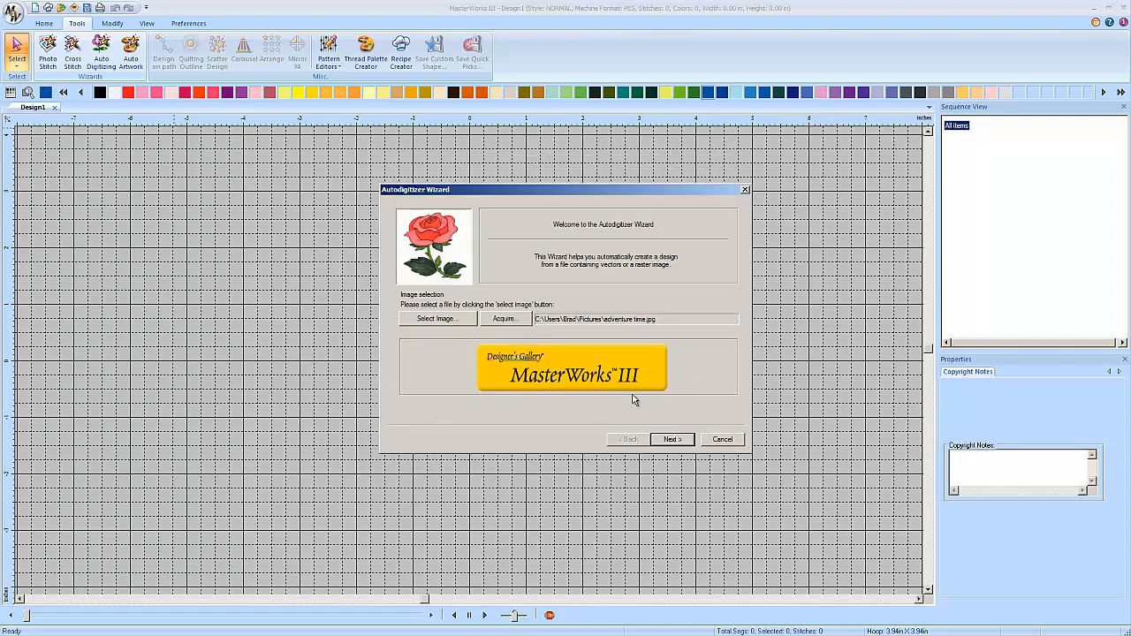
pyautogui.click(671, 439)
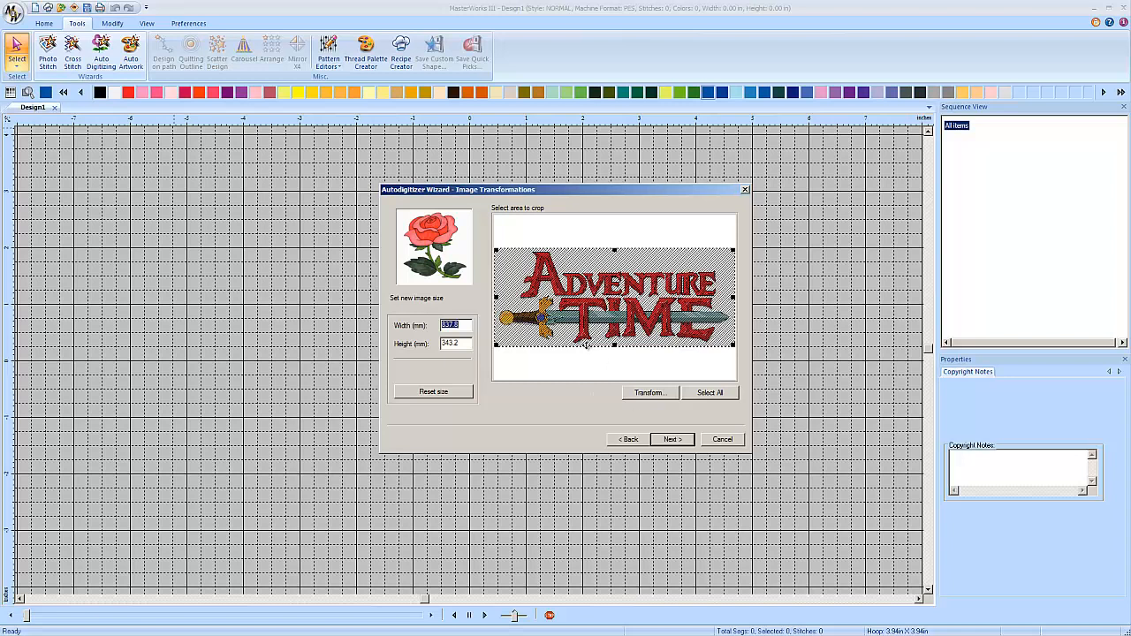
pyautogui.click(673, 439)
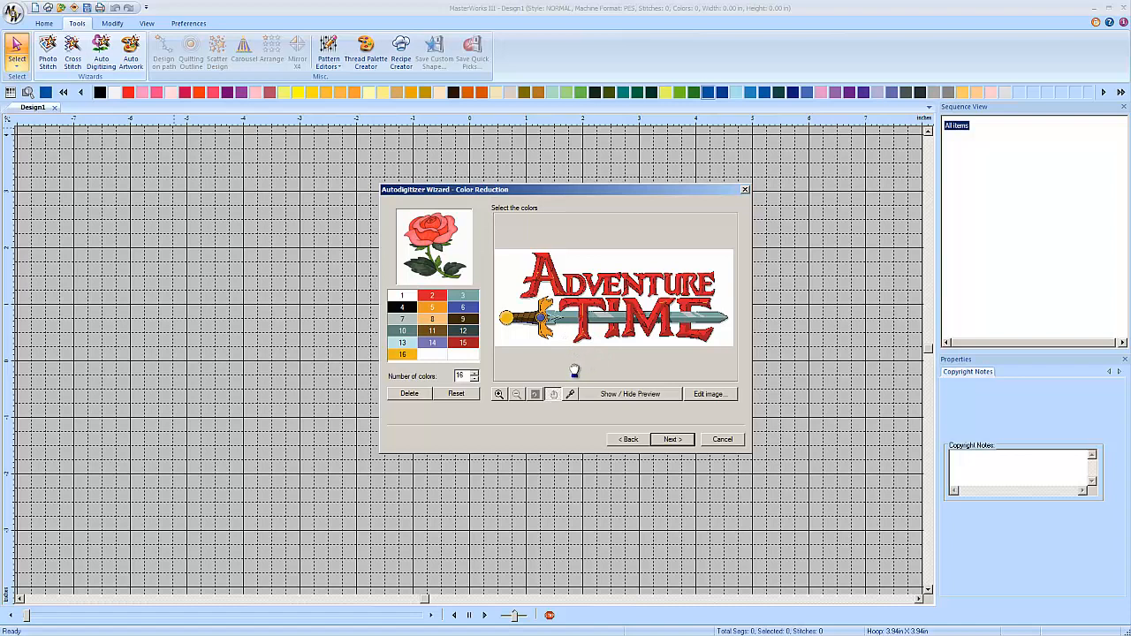
# Open the color-reduced logo image for editing in Paint and look over its lettering and sword
pyautogui.click(713, 395)
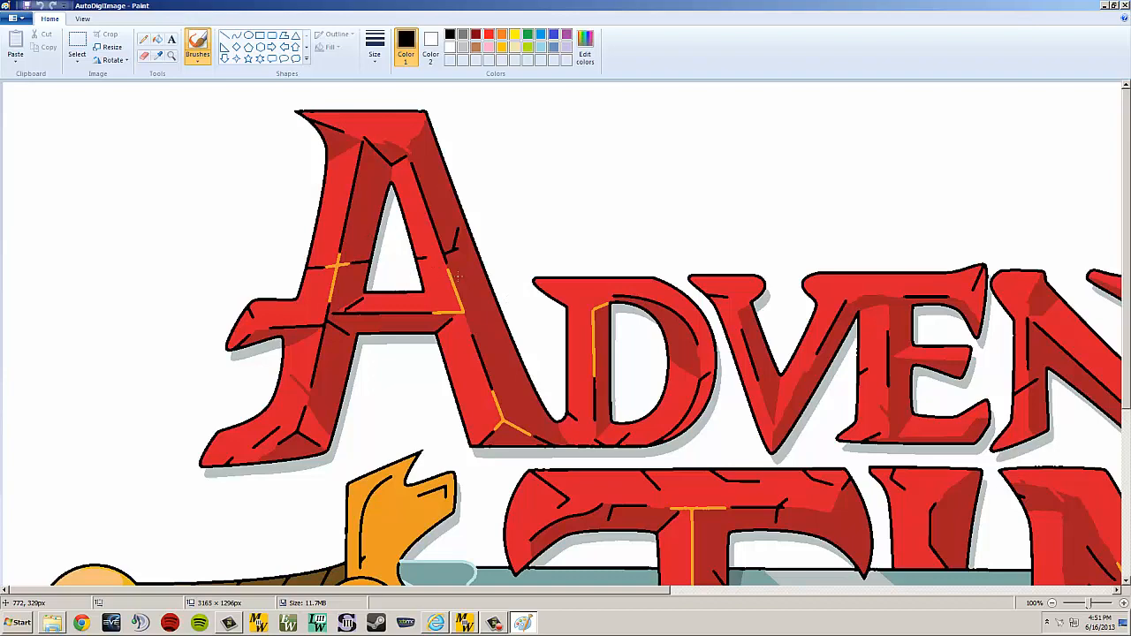
pyautogui.scroll(-5, 1115, 327)
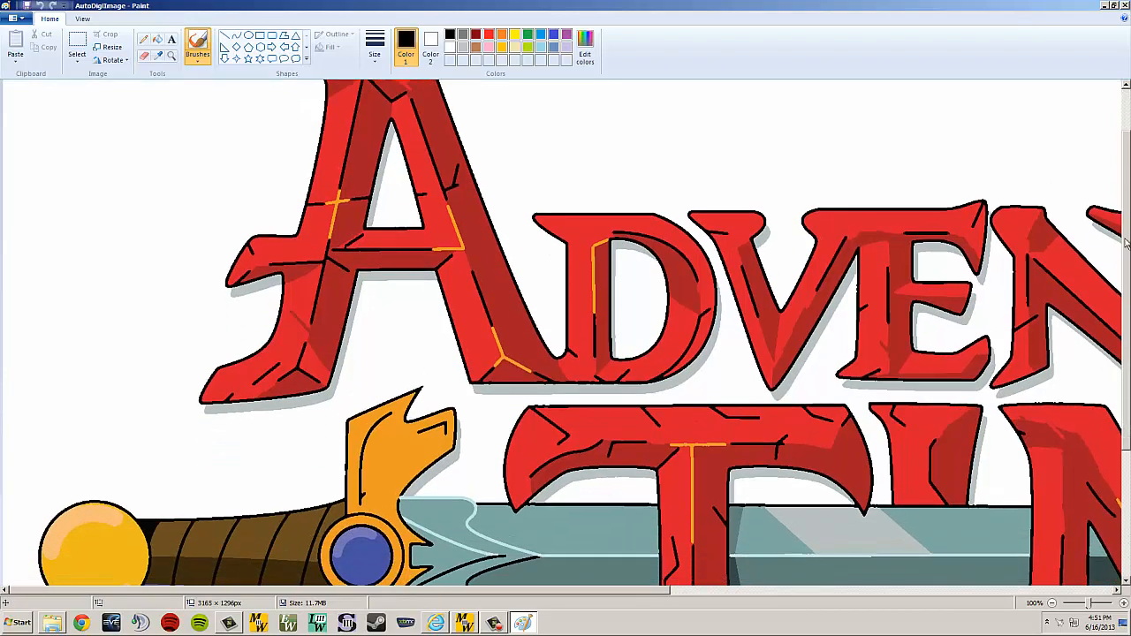
pyautogui.scroll(5, 1116, 327)
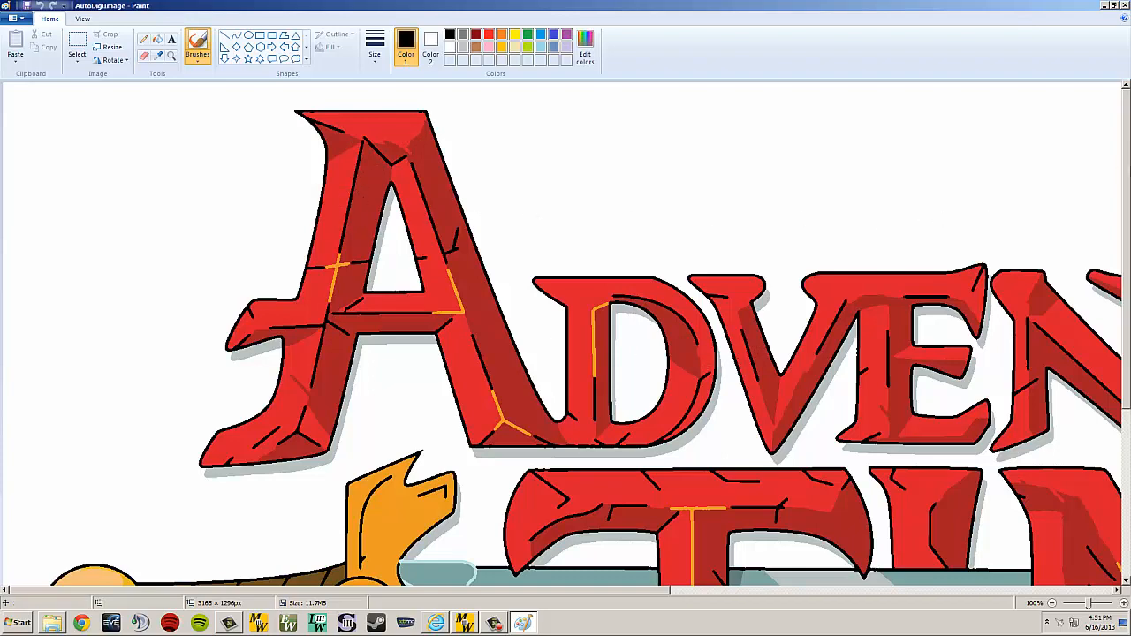
# Sample the bright red of the large letter A and fill all of the A's dark red shading with it
pyautogui.scroll(-5, 1112, 304)
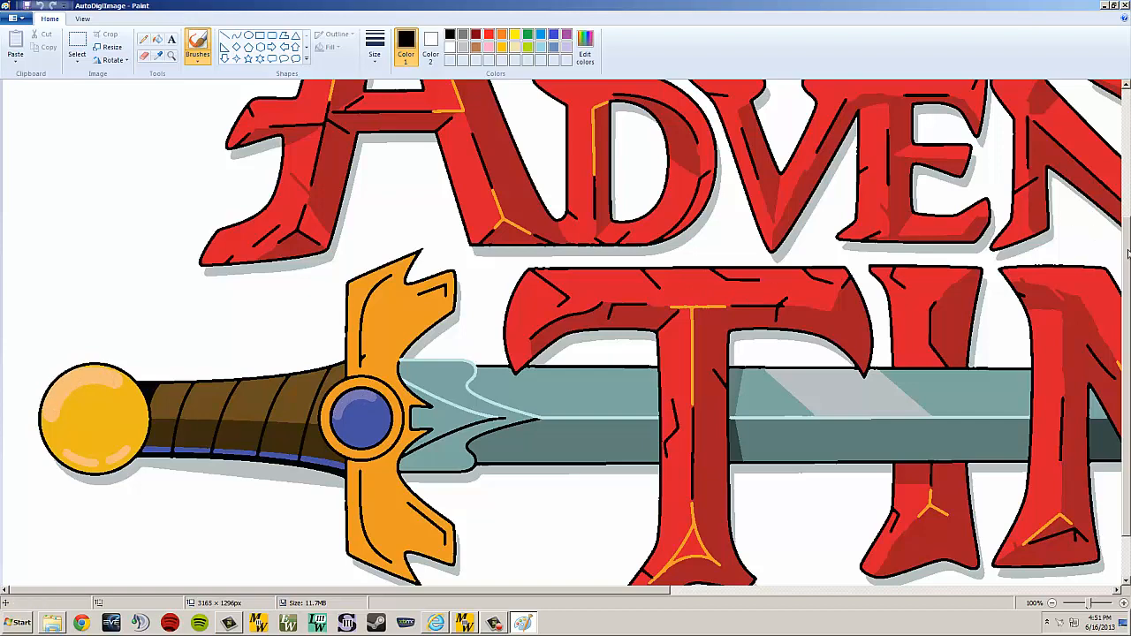
pyautogui.moveTo(1127, 254); pyautogui.dragTo(1125, 137)
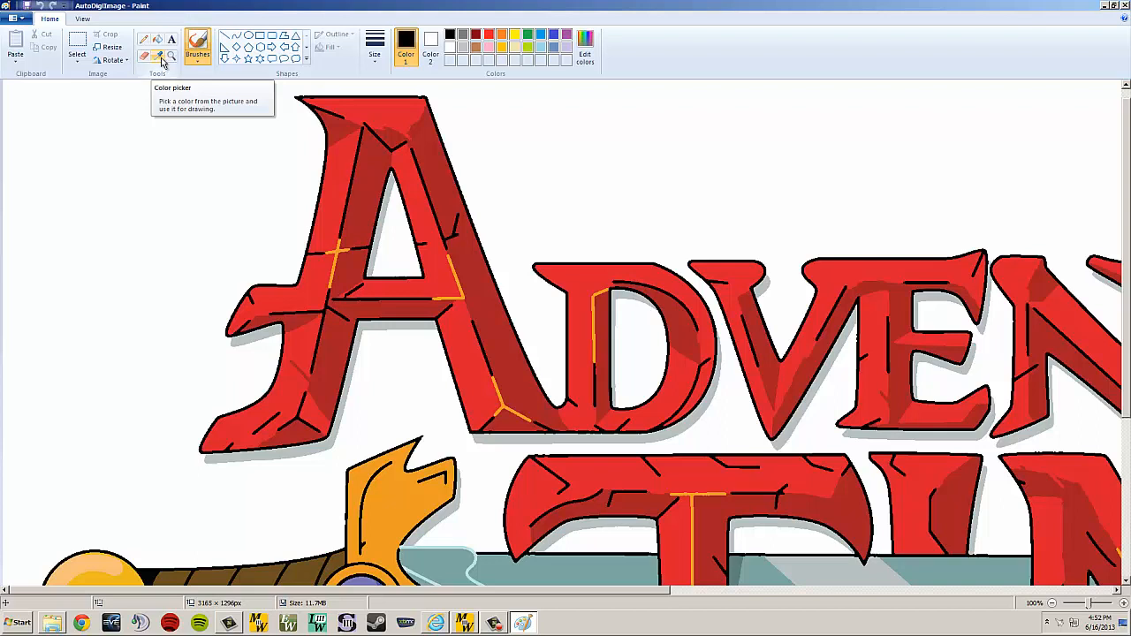
pyautogui.click(161, 58)
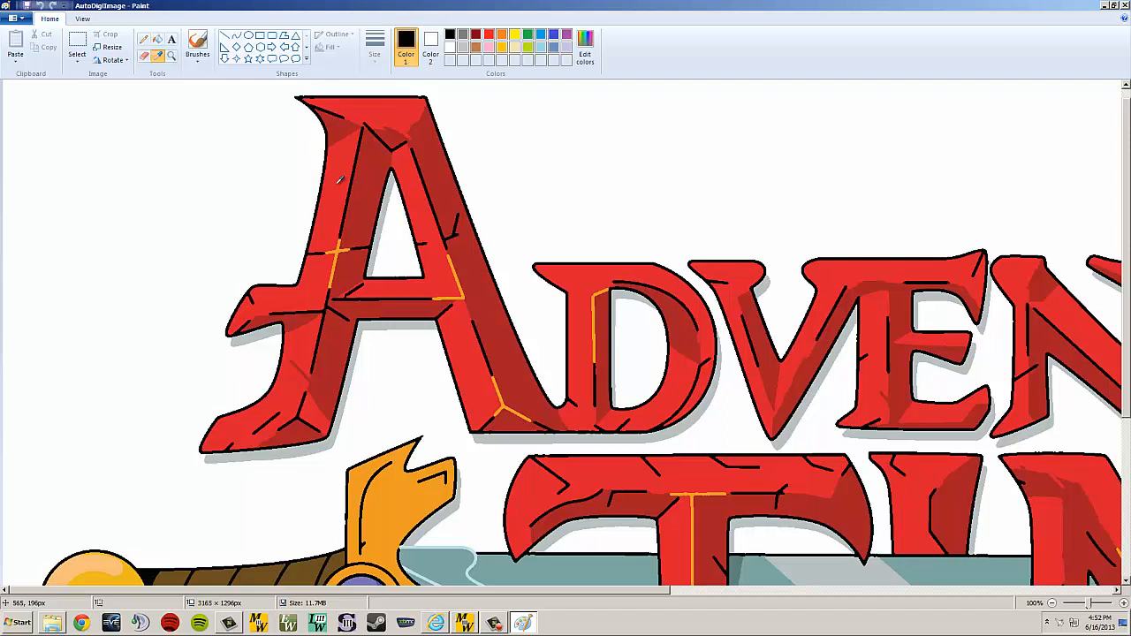
pyautogui.click(337, 183)
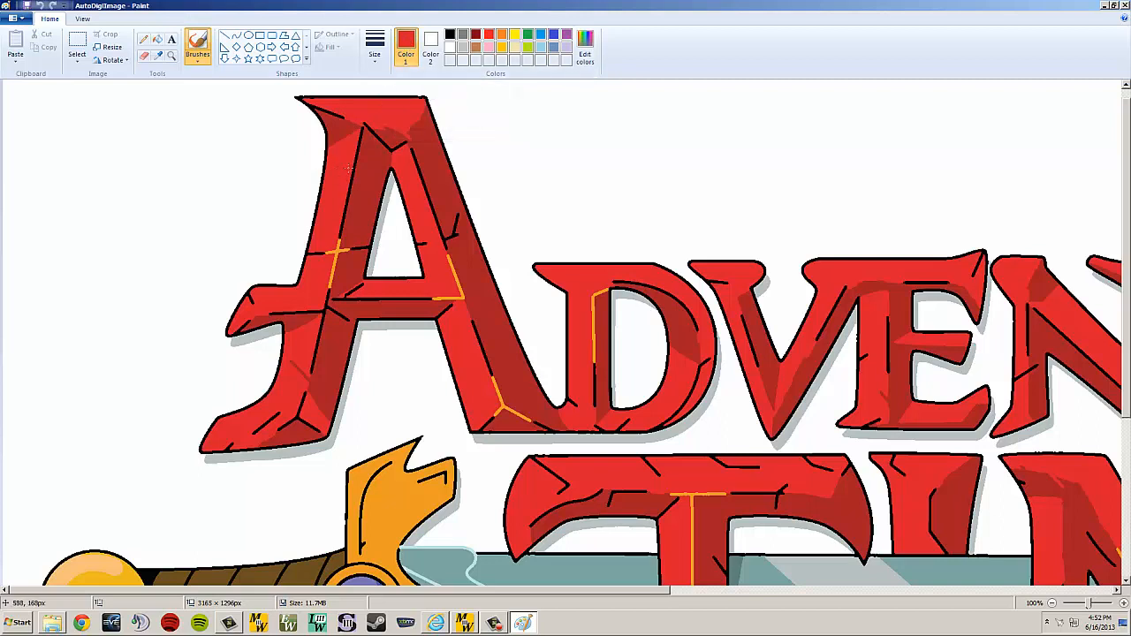
pyautogui.click(160, 43)
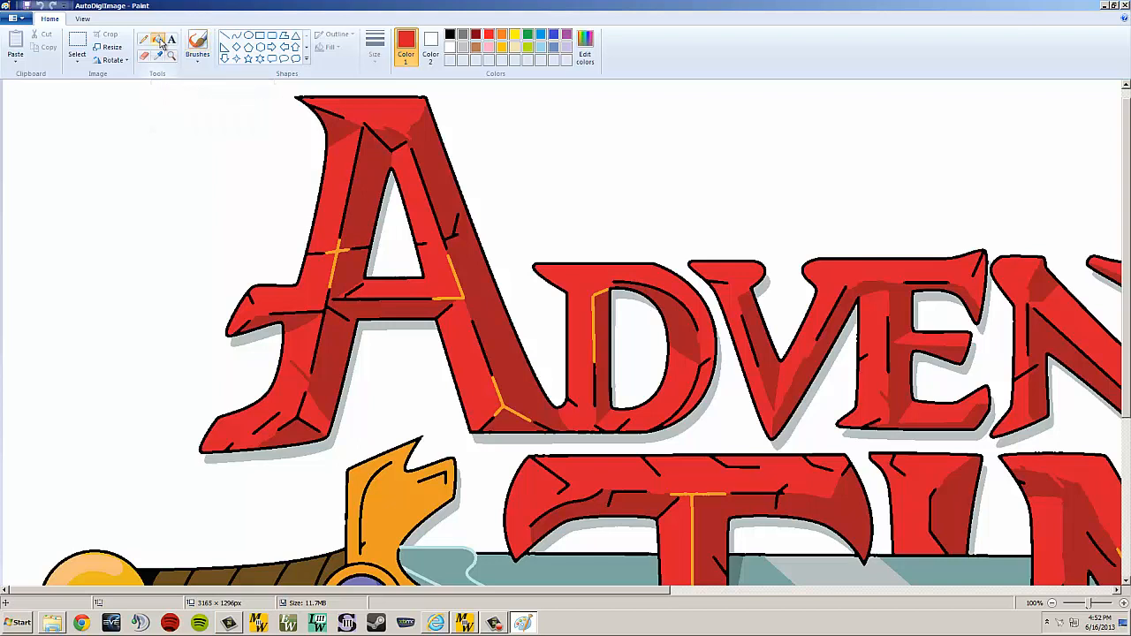
pyautogui.click(367, 155)
pyautogui.click(336, 131)
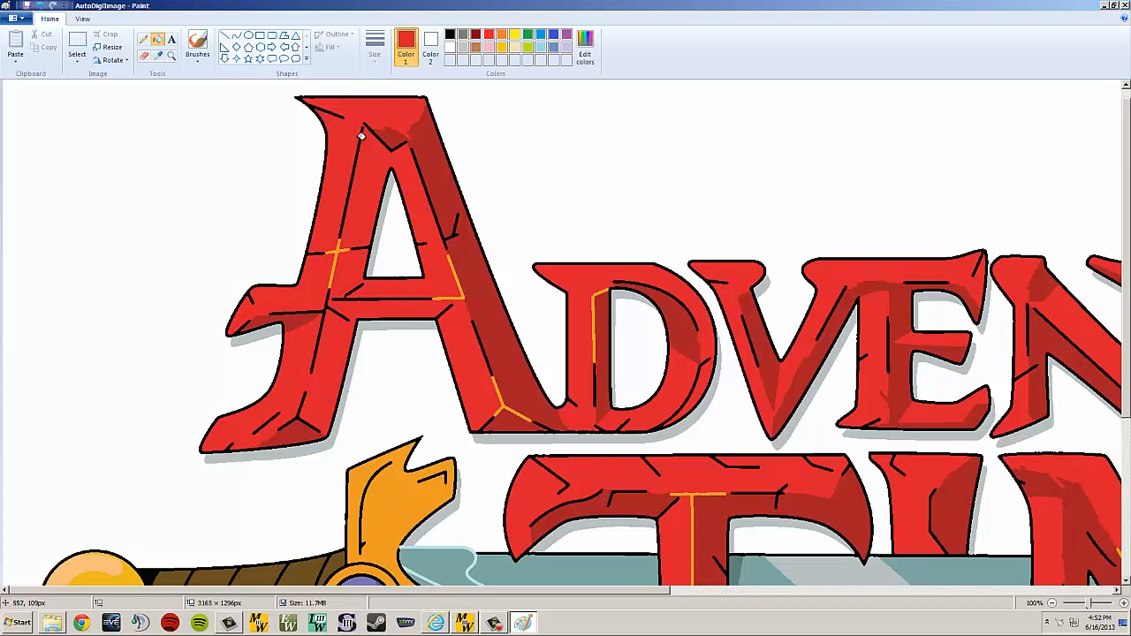
pyautogui.click(430, 156)
pyautogui.click(302, 430)
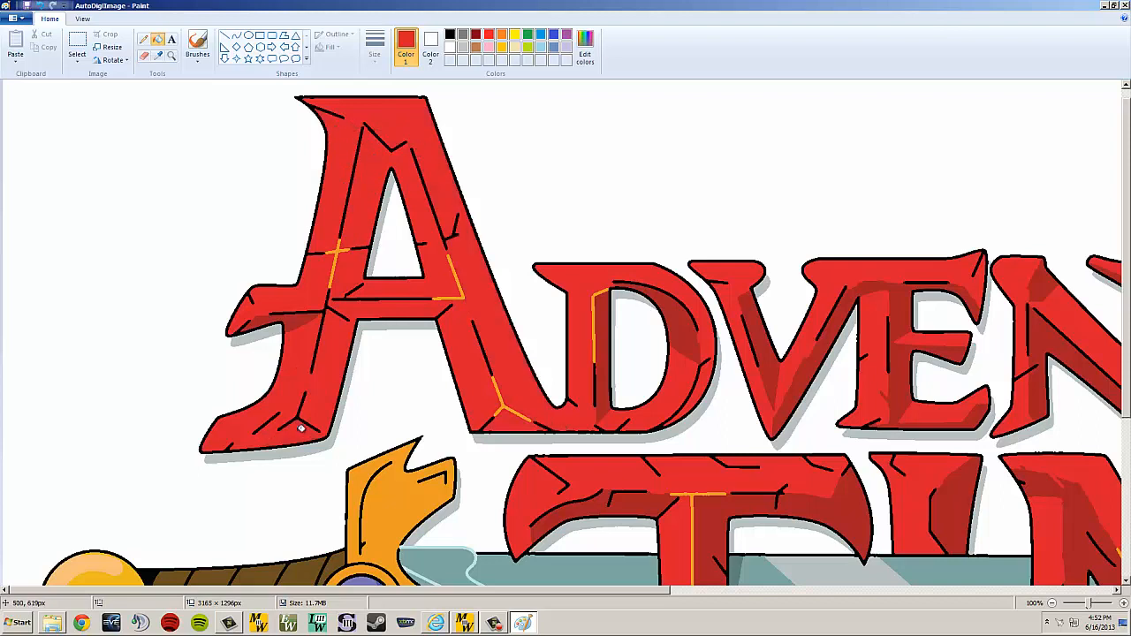
pyautogui.click(286, 319)
# Fill the dark red shading on the D, V, first E and left part of the N in ADVENTURE with bright red
pyautogui.click(608, 322)
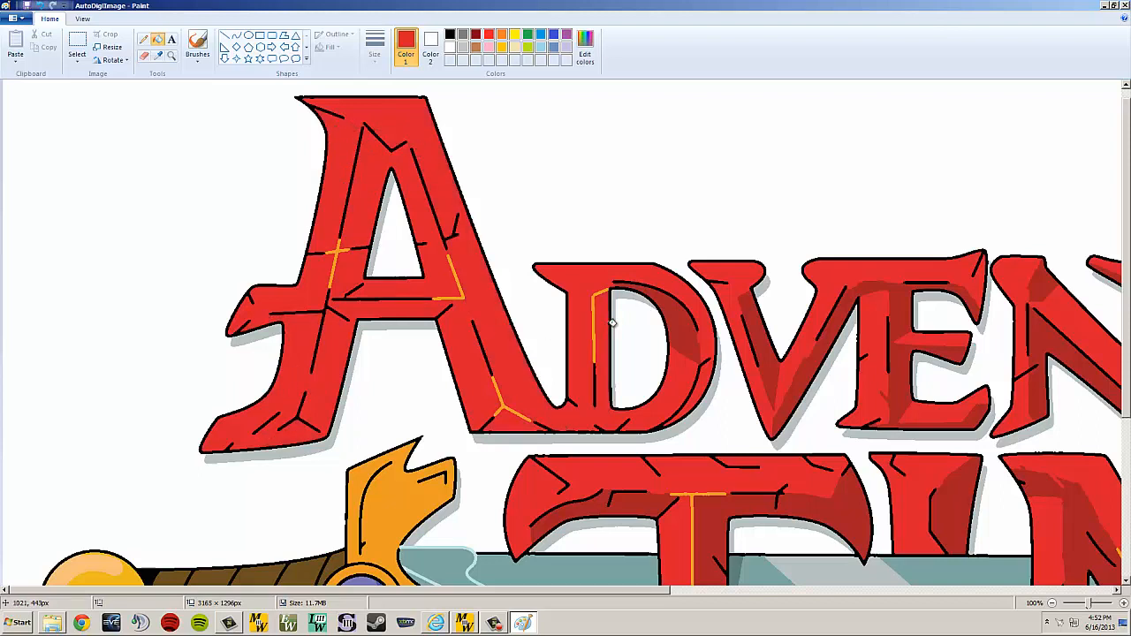
pyautogui.click(671, 315)
pyautogui.click(758, 350)
pyautogui.click(817, 390)
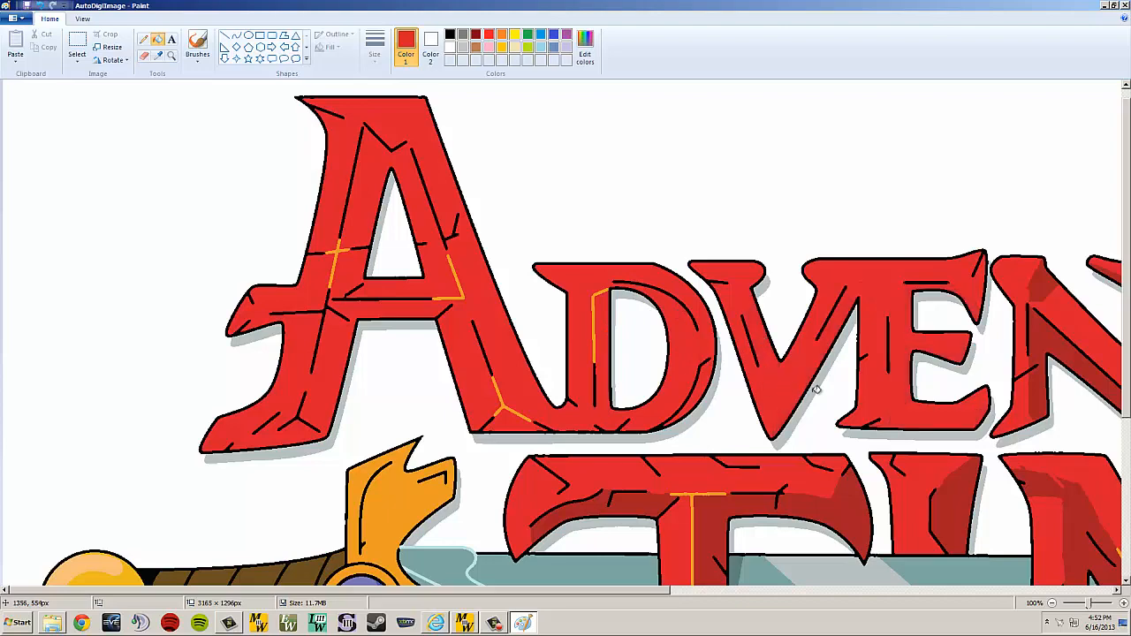
pyautogui.click(1051, 291)
pyautogui.click(1045, 336)
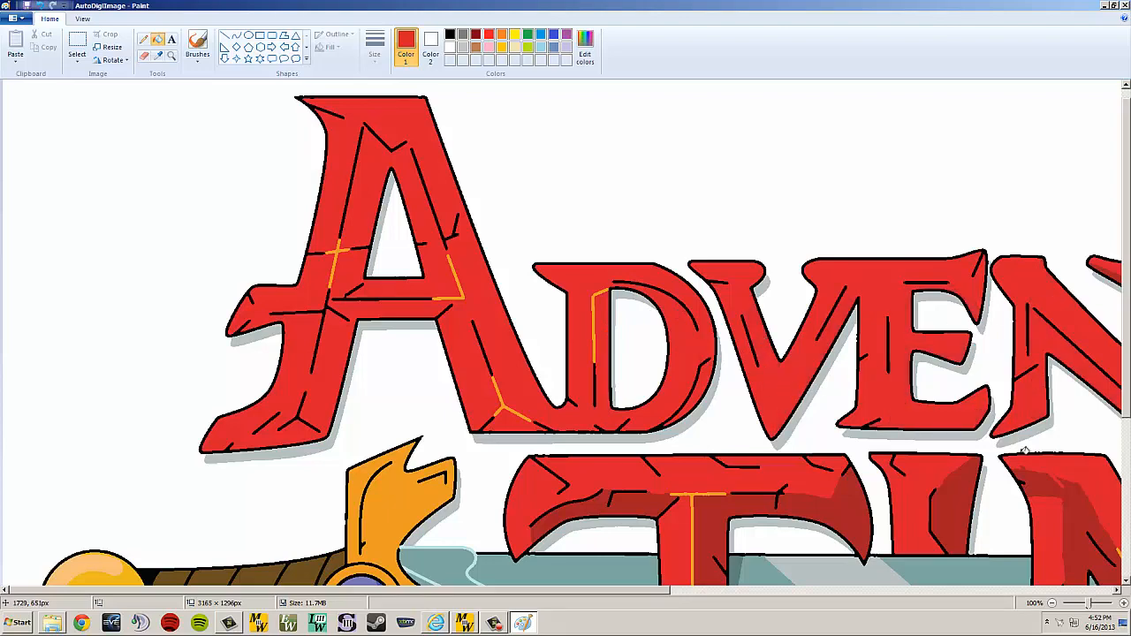
# Fill the dark shading on the N's upper right serif, the T and the U's left stem in ADVENTURE with bright red
pyautogui.hscroll(6, 654, 594)
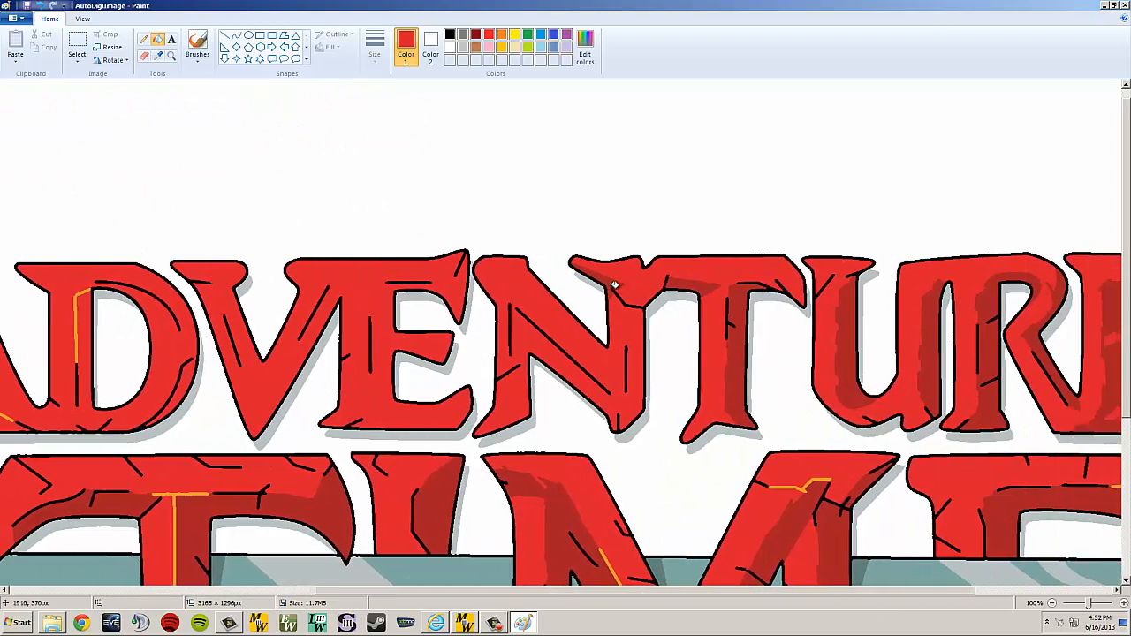
pyautogui.click(614, 284)
pyautogui.click(698, 283)
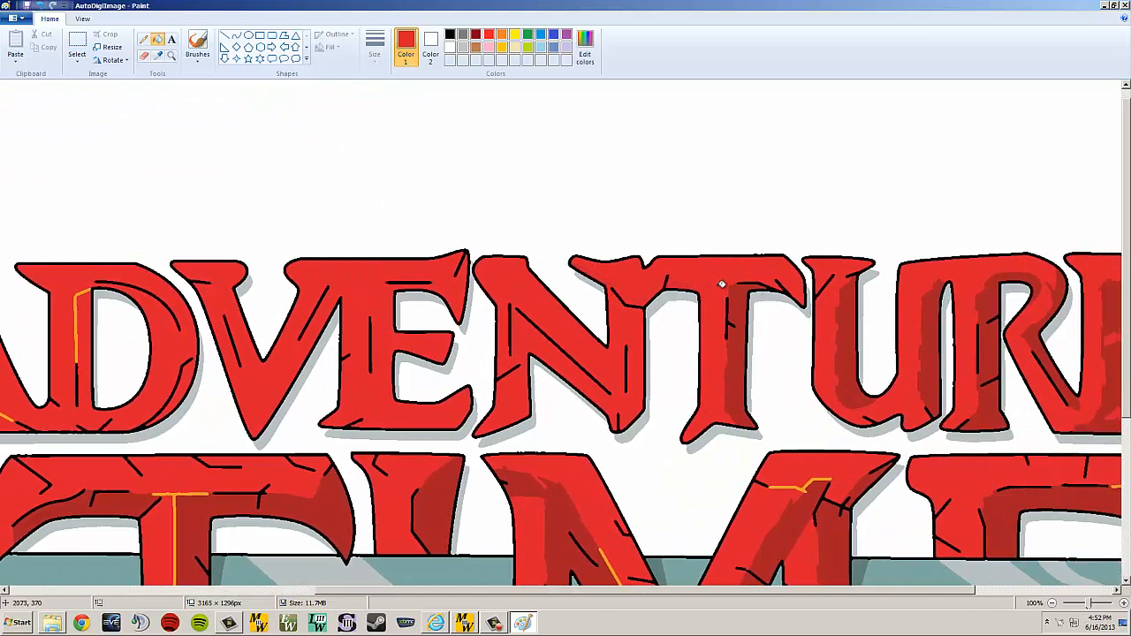
pyautogui.click(740, 291)
pyautogui.click(847, 344)
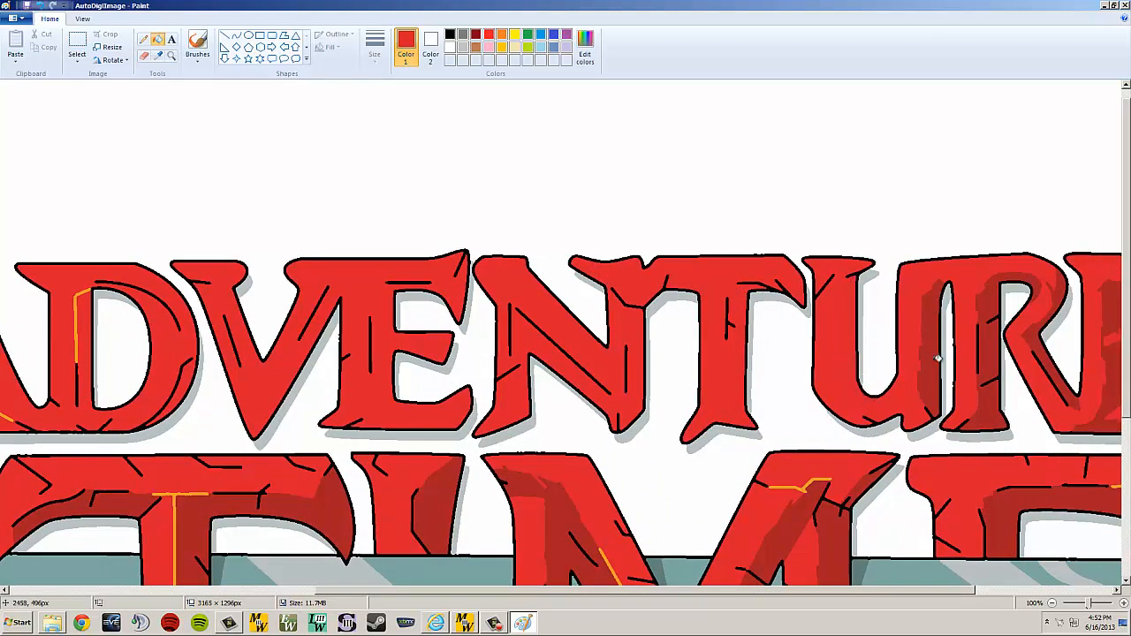
# Fill the dark shading on the U's right stem, the R and the final E of ADVENTURE with bright red
pyautogui.click(941, 359)
pyautogui.click(988, 349)
pyautogui.click(1036, 333)
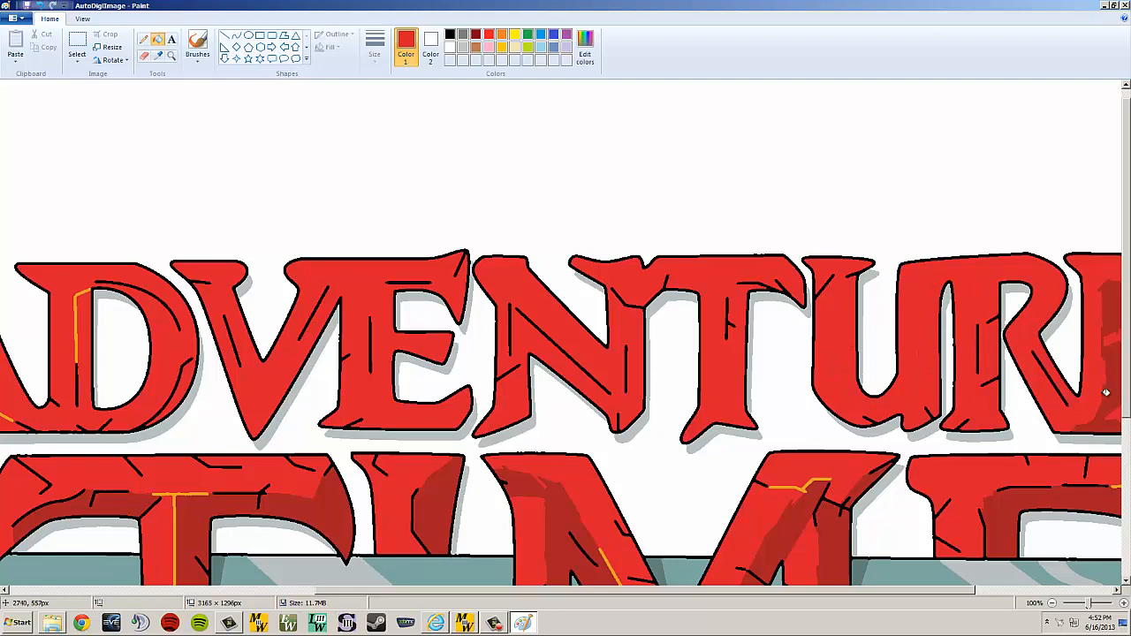
pyautogui.click(1110, 392)
# Fill the dark shading on the E above the sword and on the M of TIME with bright red
pyautogui.moveTo(812, 589); pyautogui.dragTo(914, 579)
pyautogui.moveTo(1126, 397); pyautogui.dragTo(1122, 449)
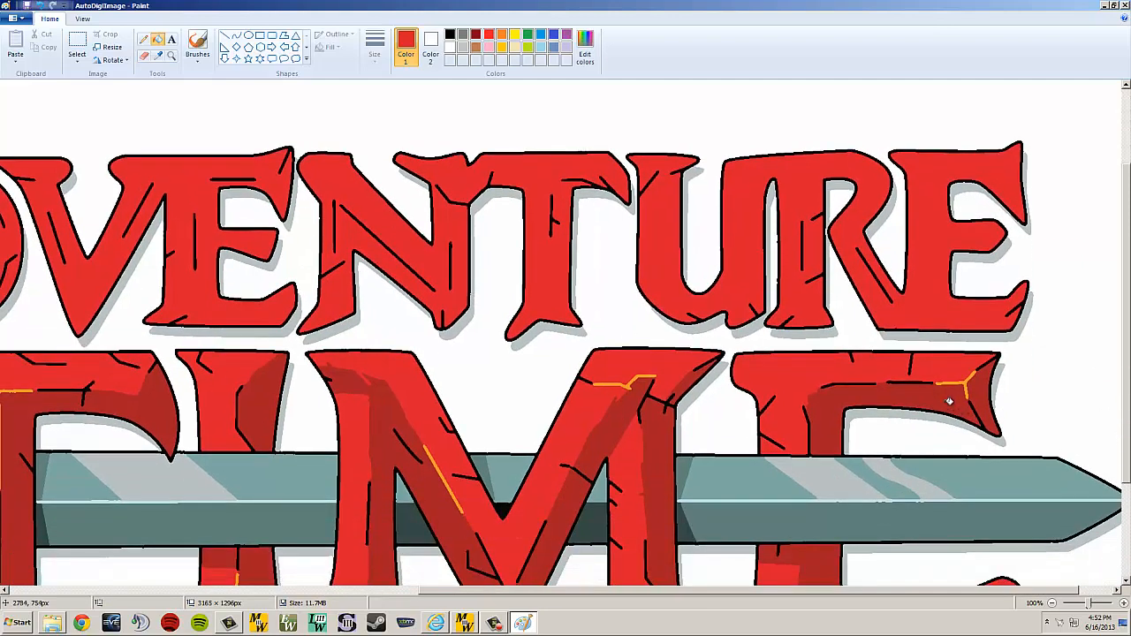
pyautogui.click(947, 402)
pyautogui.click(662, 429)
pyautogui.click(603, 432)
pyautogui.click(560, 506)
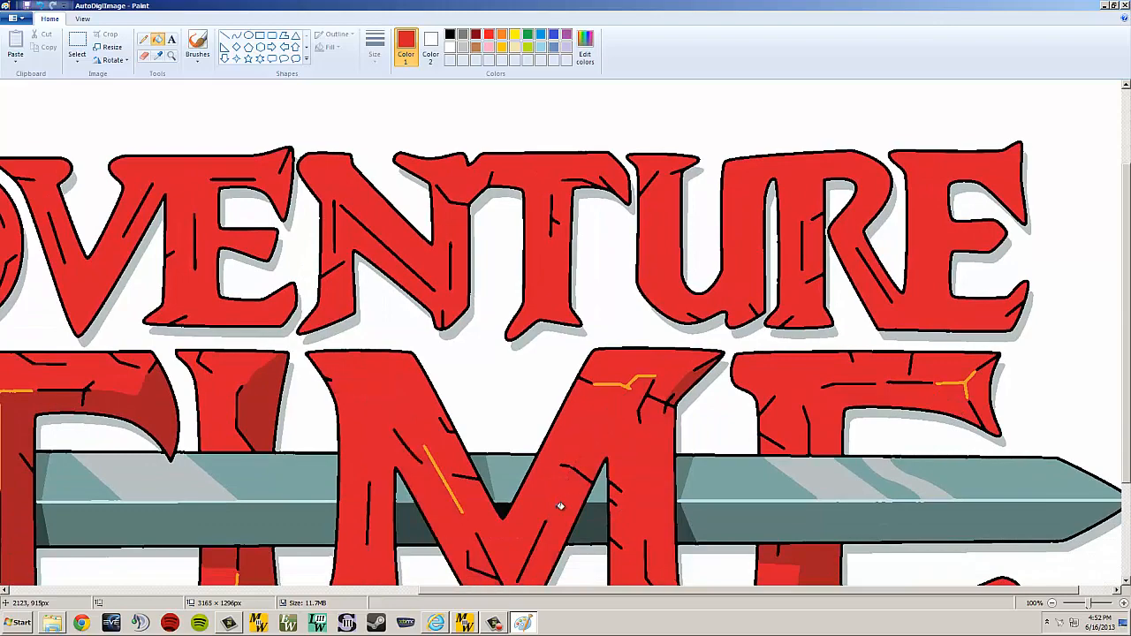
# Fill the dark shading on the I and T of TIME with bright red, undoing the stray red fill on the blade
pyautogui.click(268, 411)
pyautogui.click(167, 410)
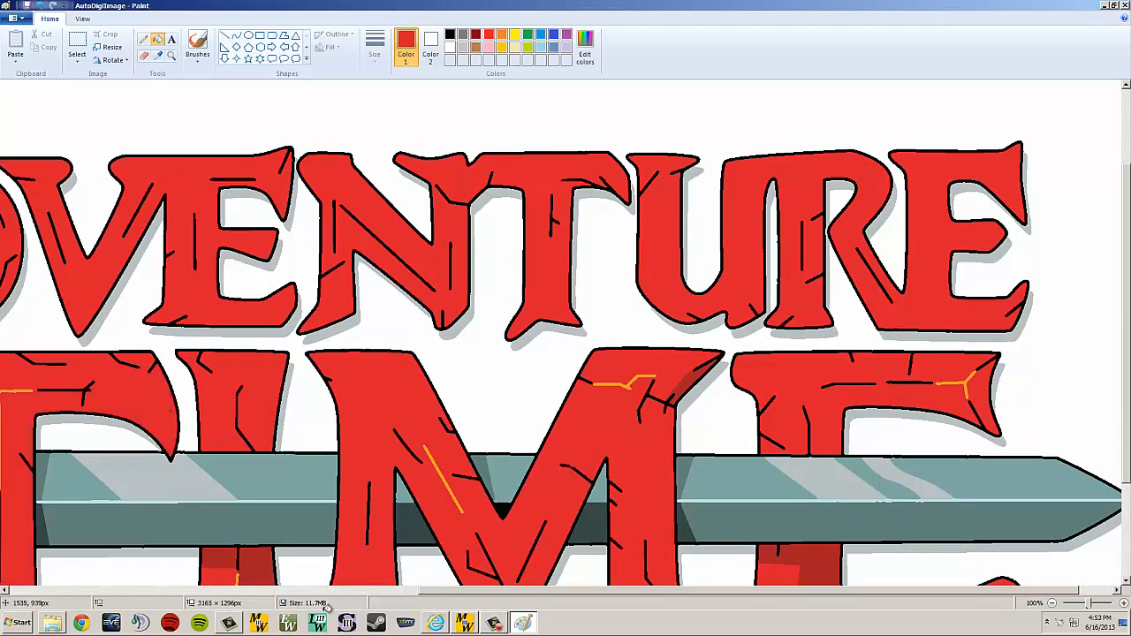
pyautogui.moveTo(449, 589); pyautogui.dragTo(239, 590)
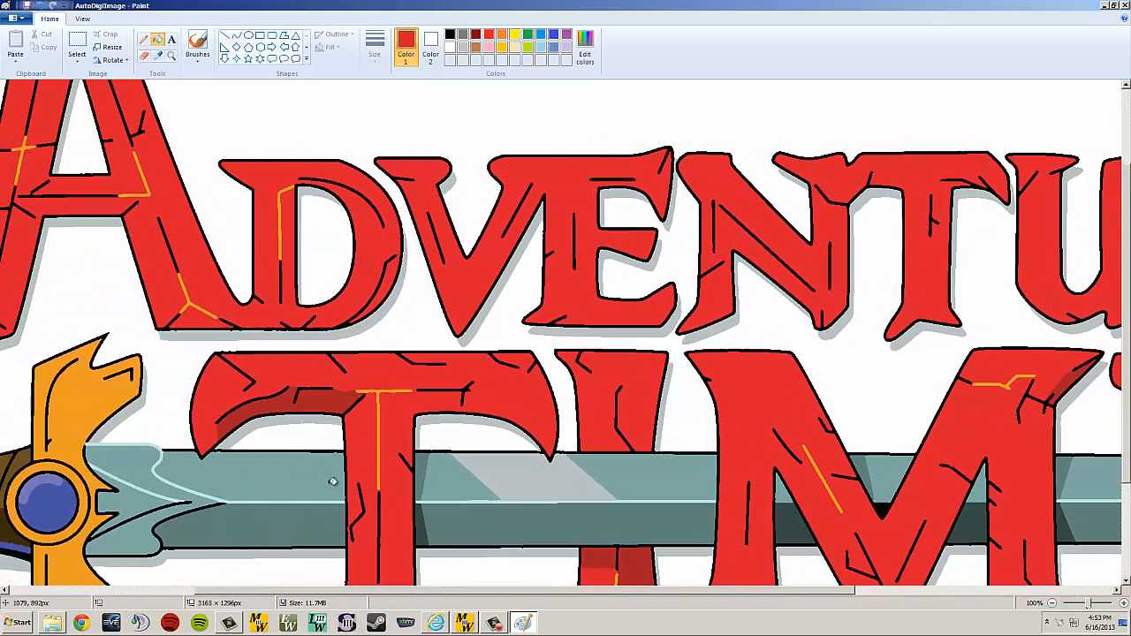
pyautogui.click(448, 477)
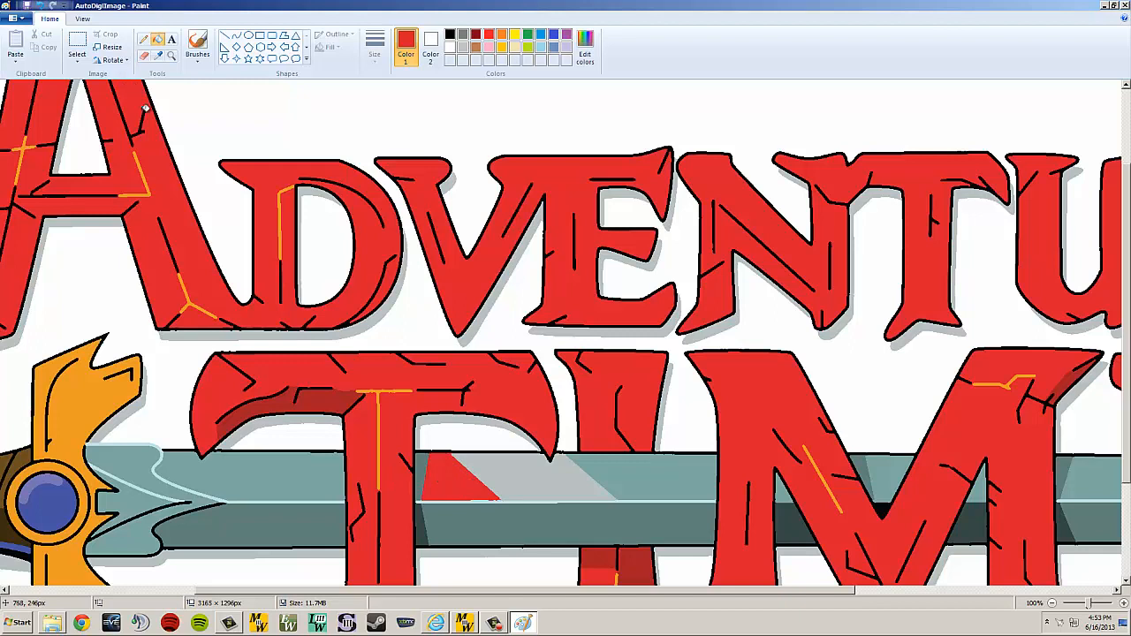
pyautogui.click(40, 7)
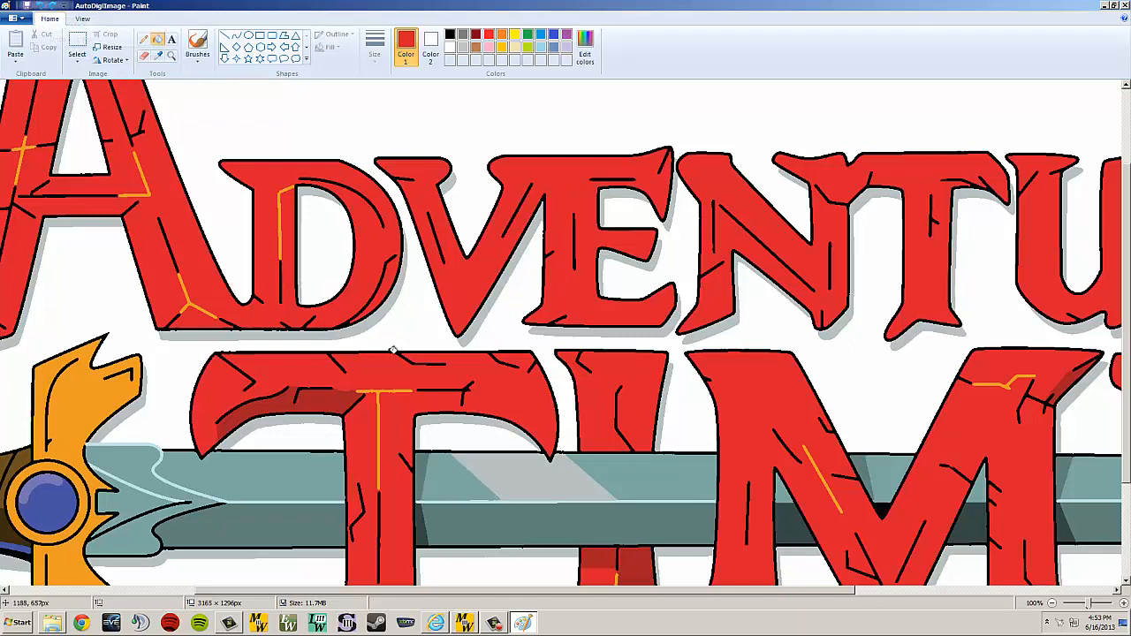
pyautogui.click(344, 401)
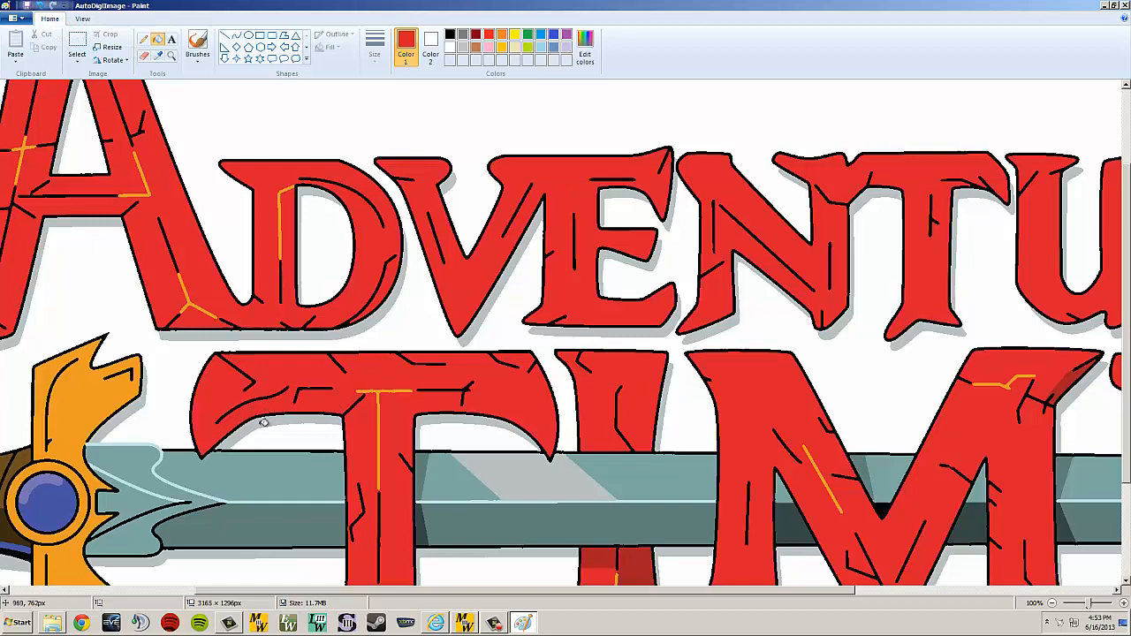
pyautogui.click(645, 566)
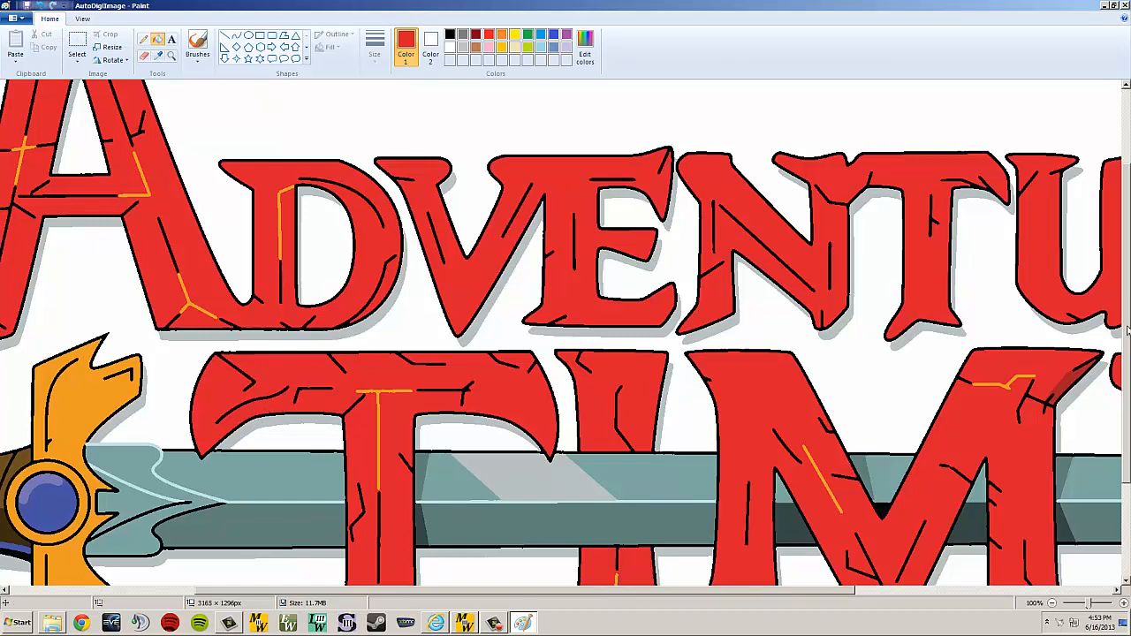
# Fill the remaining dark shading on the M and on the E below the sword in TIME with bright red
pyautogui.scroll(-2, 1127, 357)
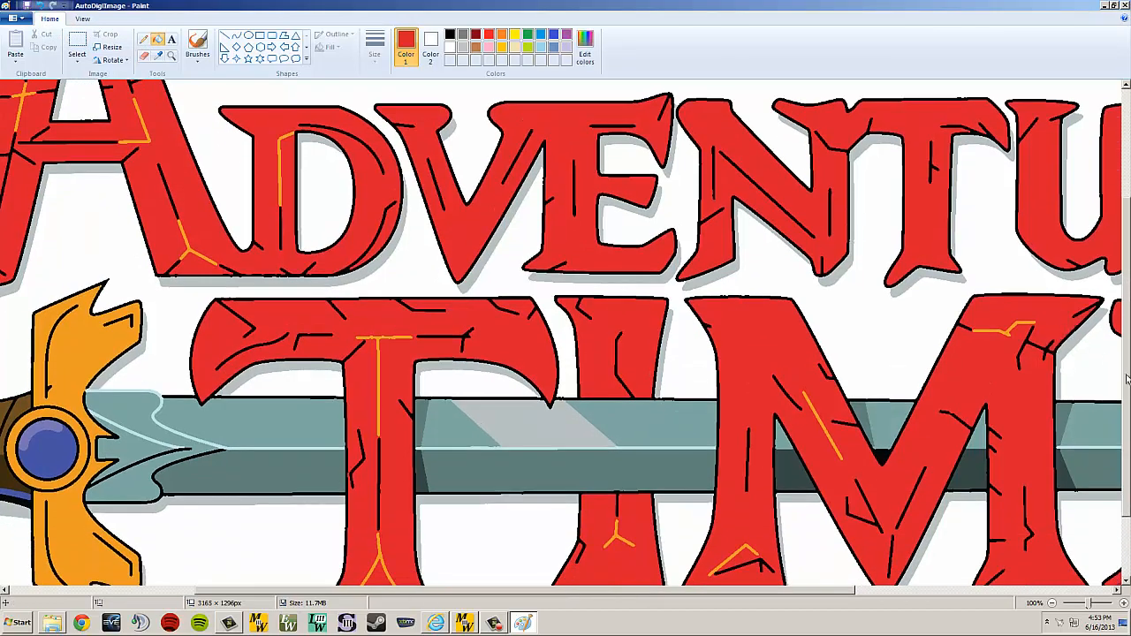
pyautogui.scroll(-2, 1122, 380)
pyautogui.moveTo(1119, 446); pyautogui.dragTo(1119, 449)
pyautogui.moveTo(593, 591); pyautogui.dragTo(829, 591)
pyautogui.click(780, 429)
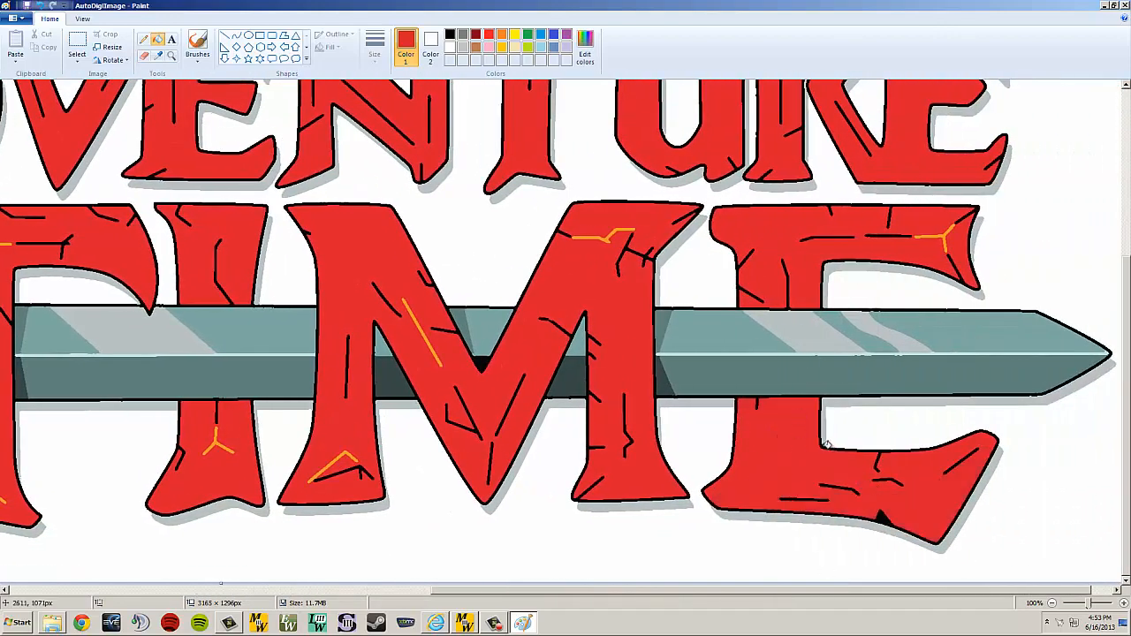
# Sample the lighter brown of the sword handle and fill the handle's dark brown and blue shaded segments with it
pyautogui.scroll(3, 1128, 303)
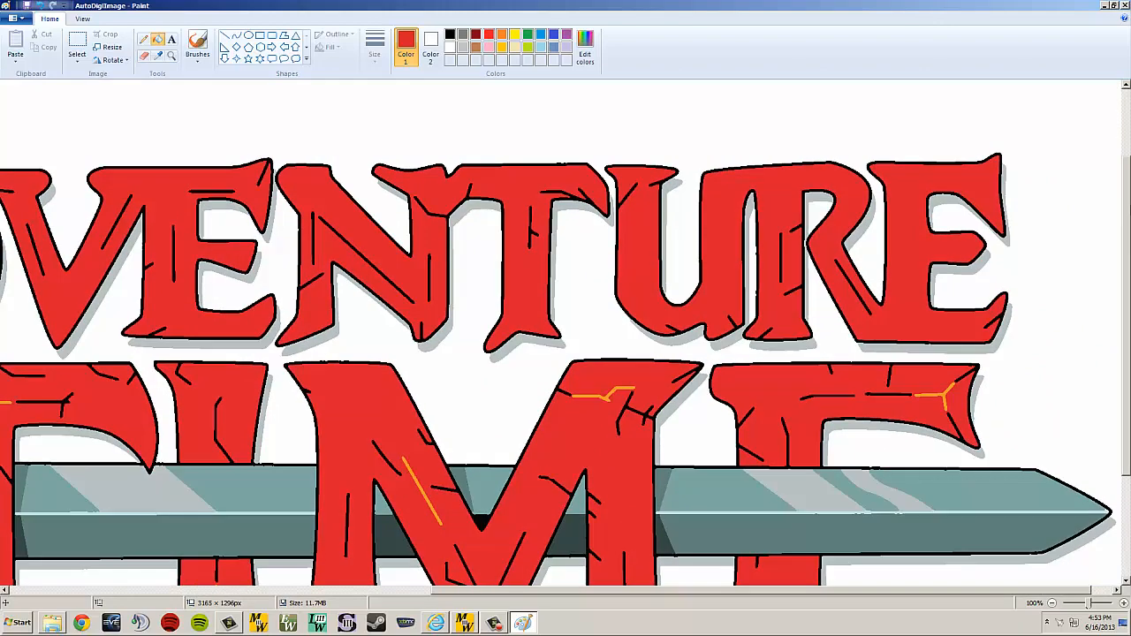
pyautogui.moveTo(671, 590); pyautogui.dragTo(212, 594)
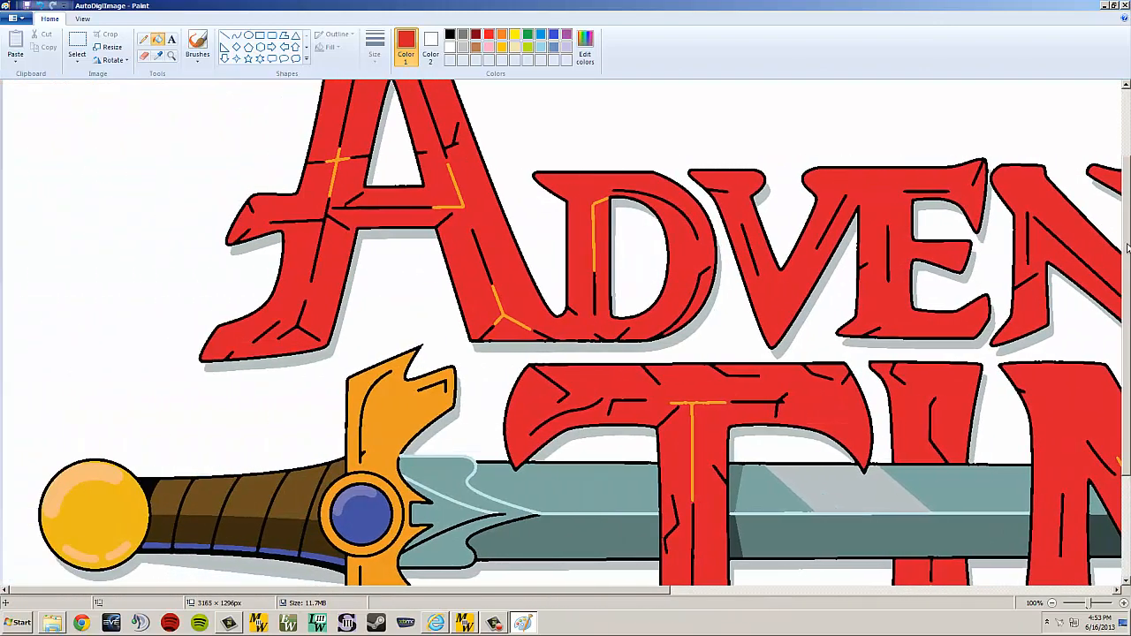
pyautogui.scroll(-3, 1127, 248)
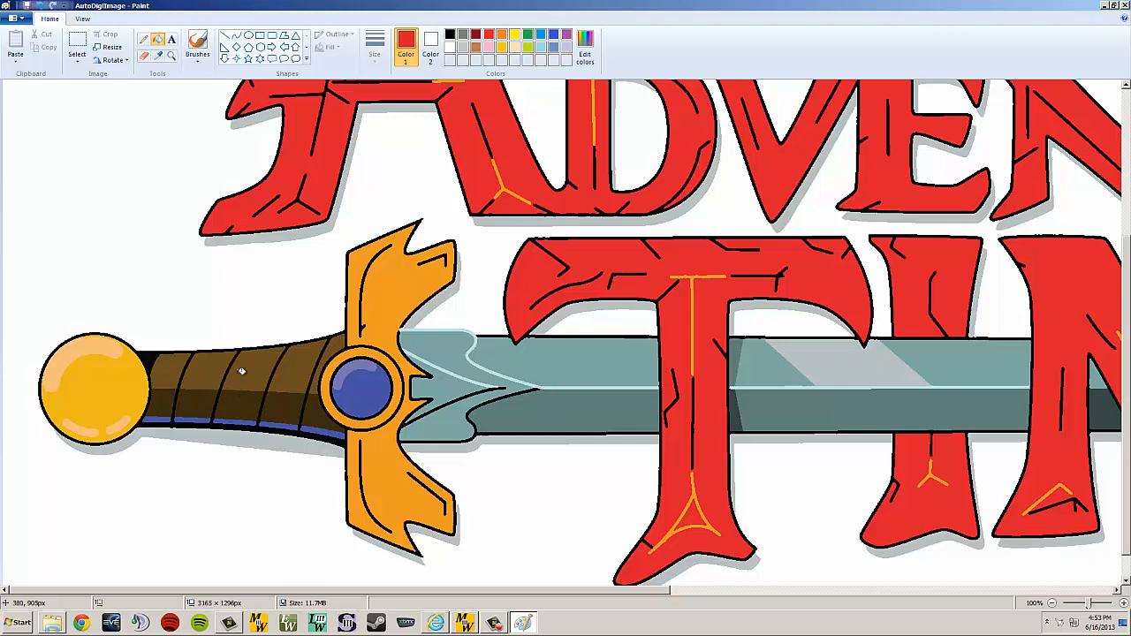
pyautogui.click(158, 55)
pyautogui.click(207, 371)
pyautogui.click(169, 396)
pyautogui.click(202, 403)
pyautogui.click(237, 407)
pyautogui.click(265, 402)
pyautogui.click(306, 428)
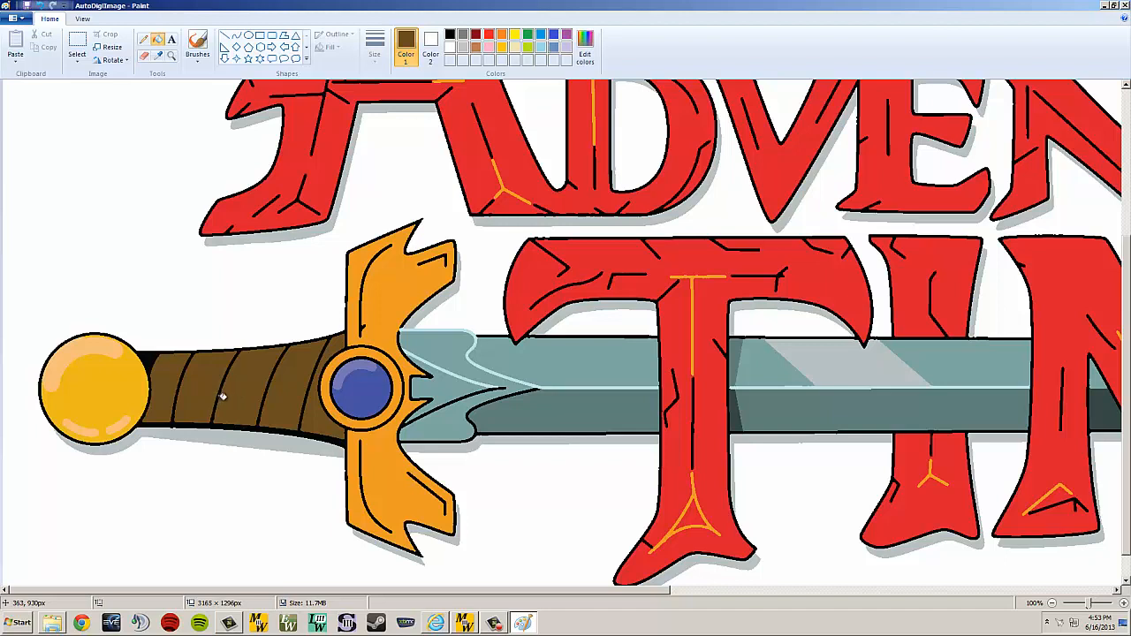
# Sample the darker blue of the sword's round gem and fill the gem's lighter highlight with it
pyautogui.click(158, 55)
pyautogui.click(368, 387)
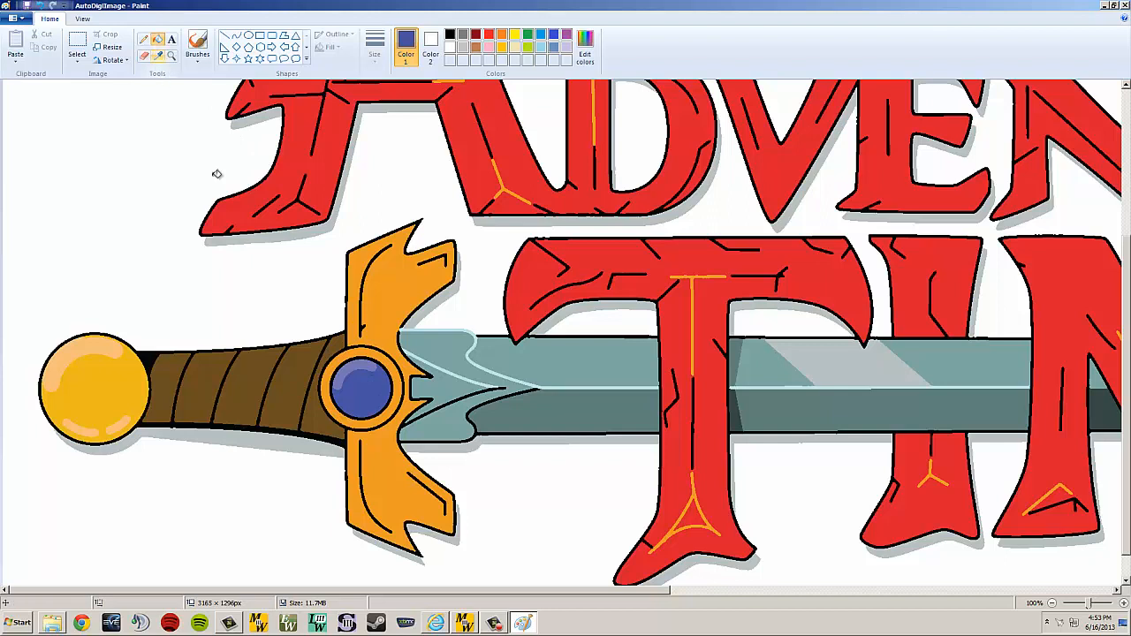
pyautogui.click(357, 366)
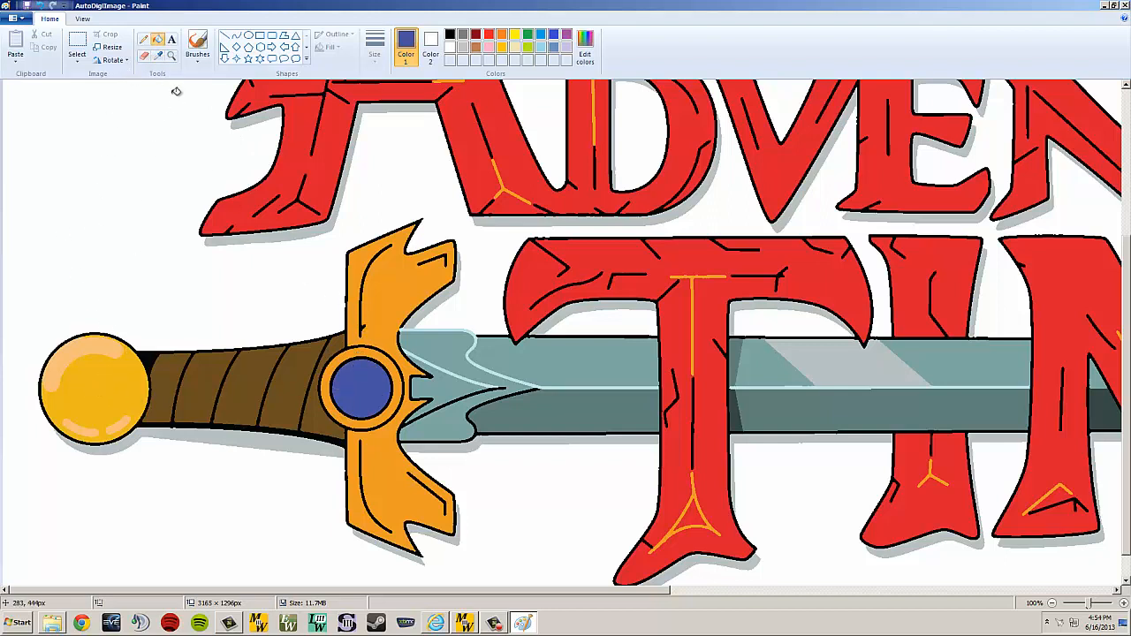
# Sample the gold of the sword's pommel and fill its peach highlights with it
pyautogui.click(157, 54)
pyautogui.click(97, 403)
pyautogui.click(78, 386)
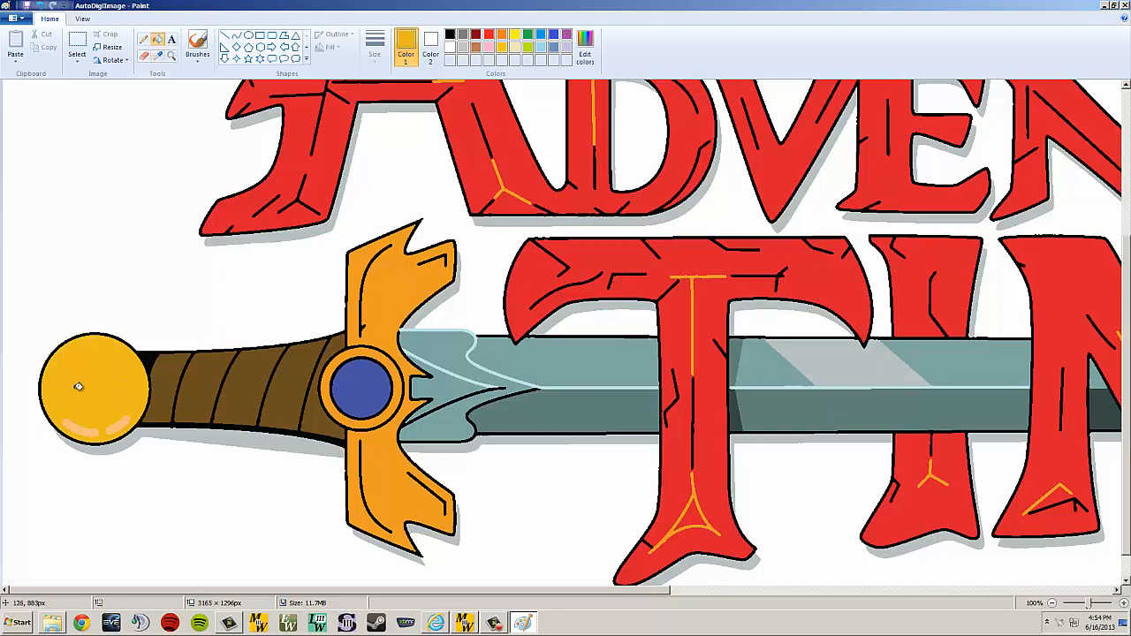
pyautogui.click(83, 424)
pyautogui.click(129, 421)
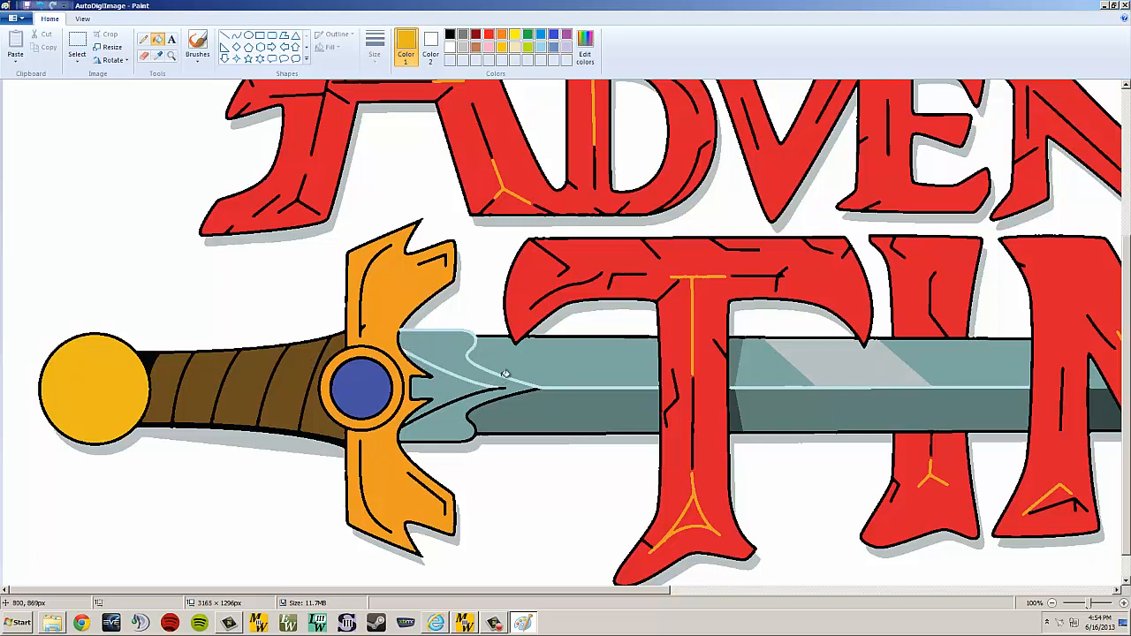
# Fill the pale blue outline and center lines of the sword blade with black along its whole length
pyautogui.click(450, 34)
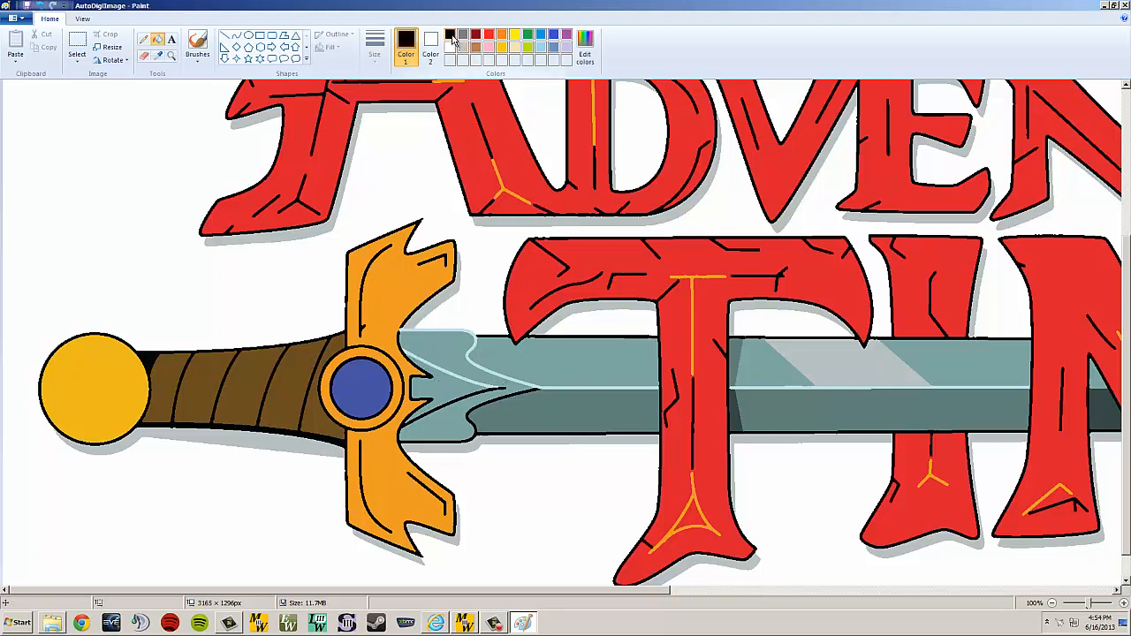
pyautogui.click(451, 371)
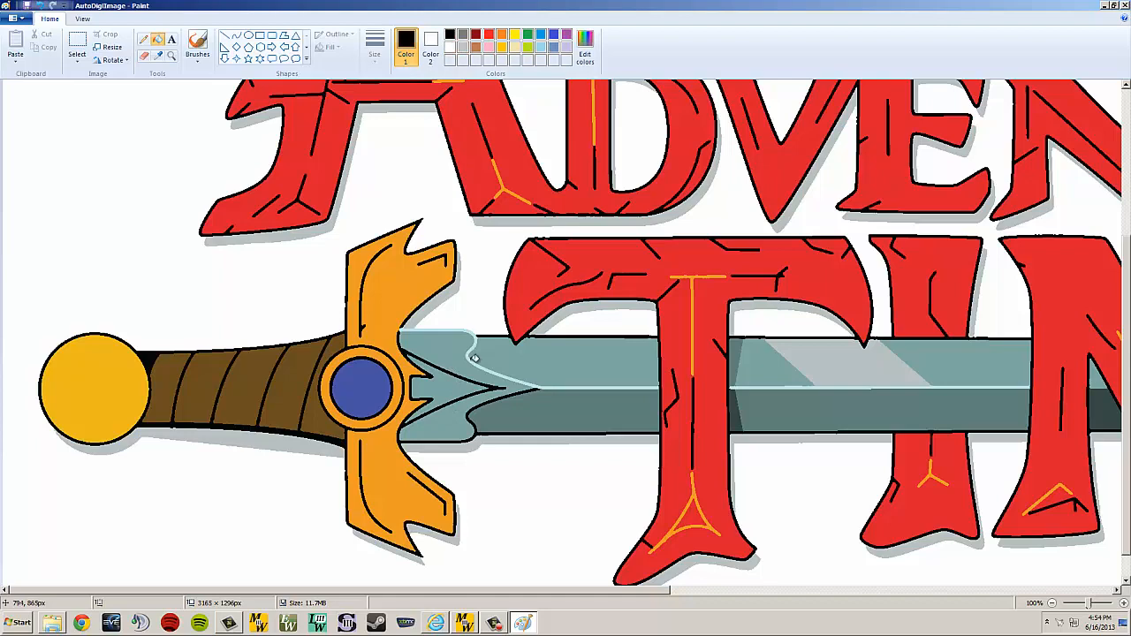
pyautogui.click(475, 358)
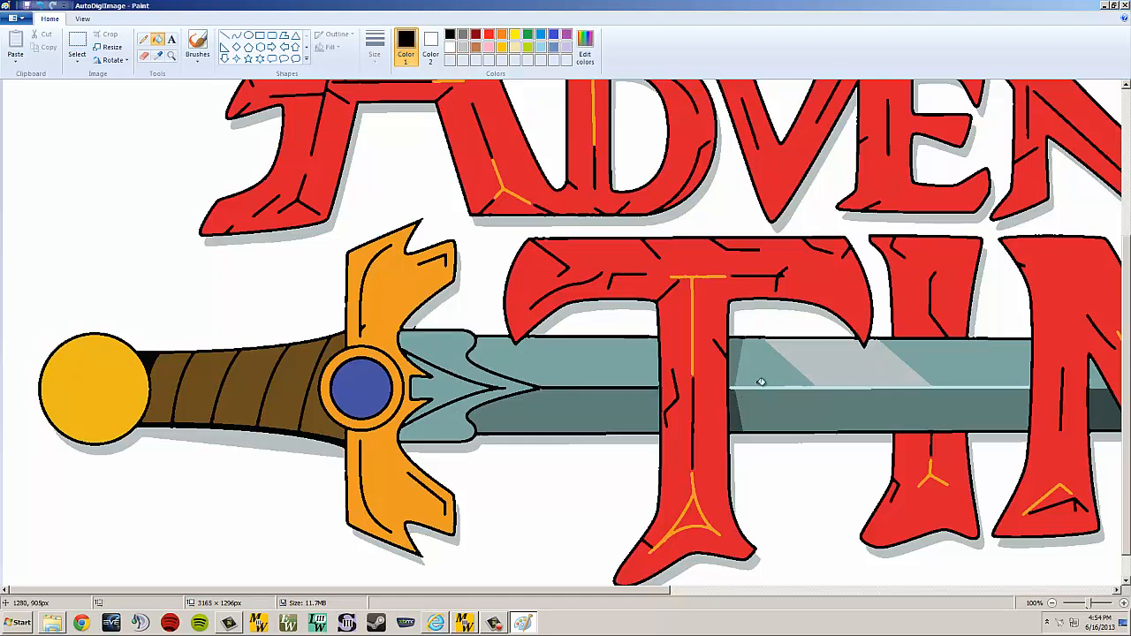
pyautogui.click(761, 386)
pyautogui.moveTo(636, 590); pyautogui.dragTo(1051, 587)
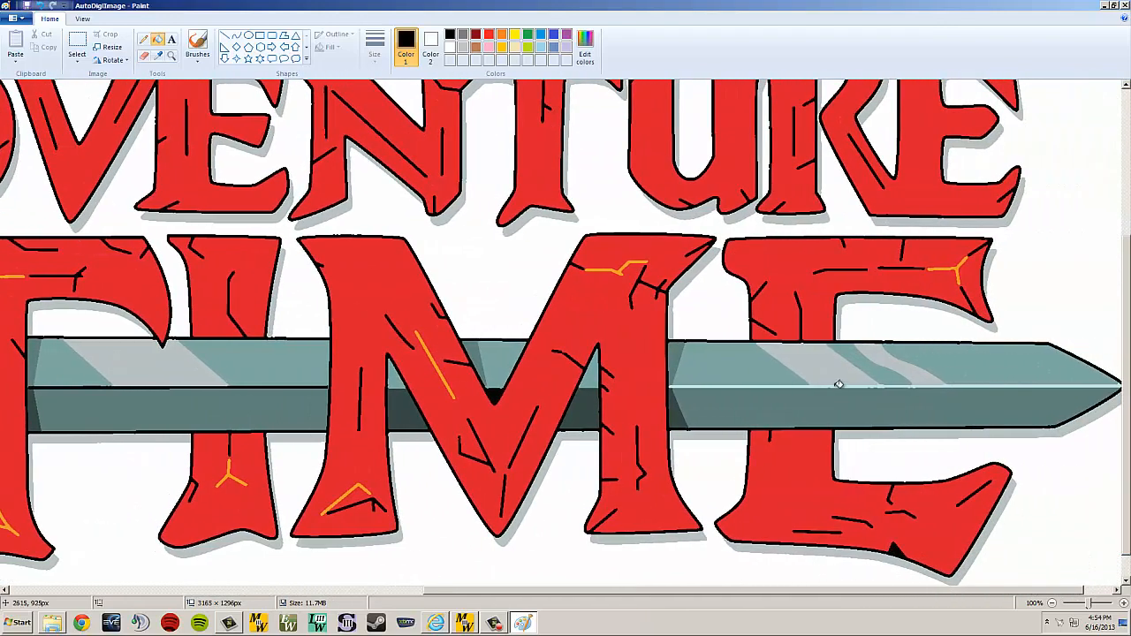
pyautogui.click(811, 385)
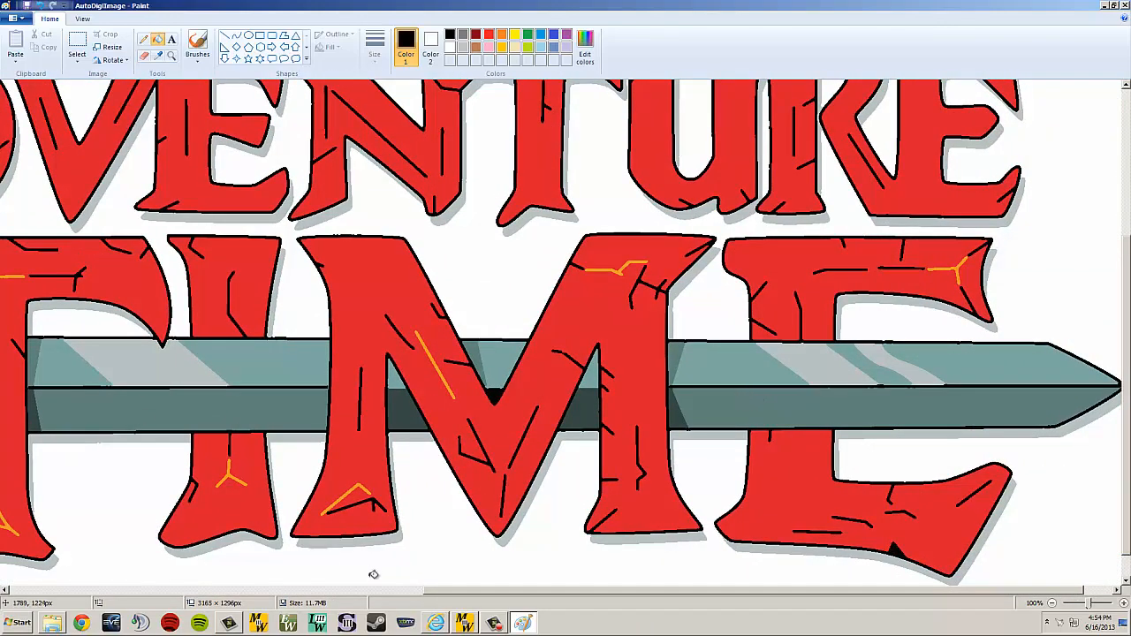
# Sample the blade's lighter teal and fill the highlight, shadow strips and dark lower half on both sides of the T with it
pyautogui.moveTo(465, 590); pyautogui.dragTo(209, 570)
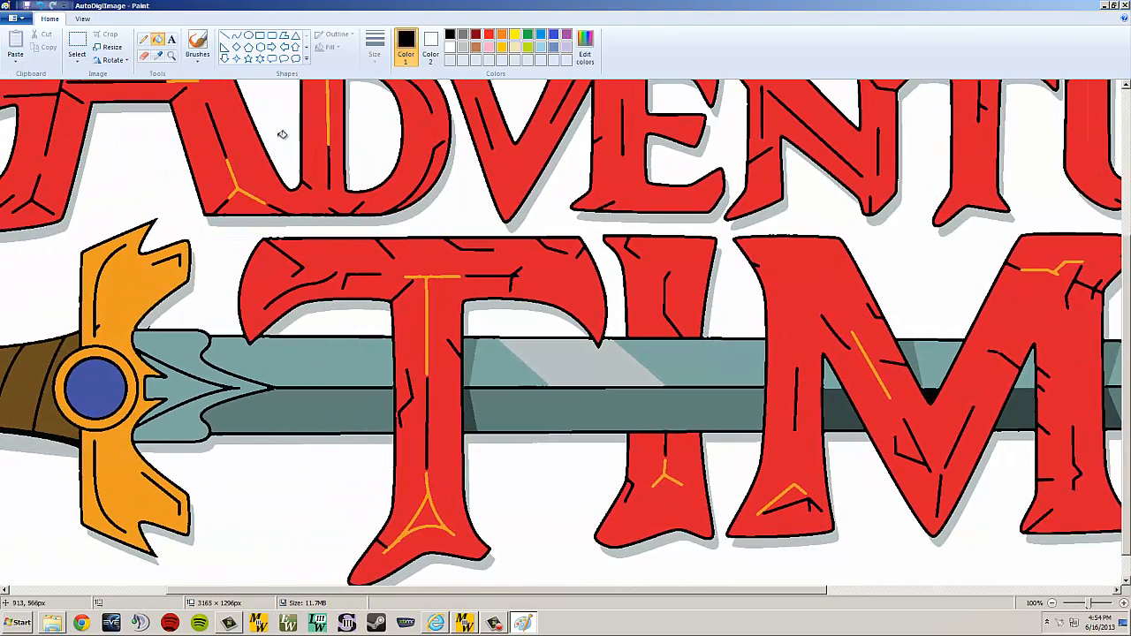
pyautogui.click(157, 54)
pyautogui.click(361, 355)
pyautogui.click(542, 354)
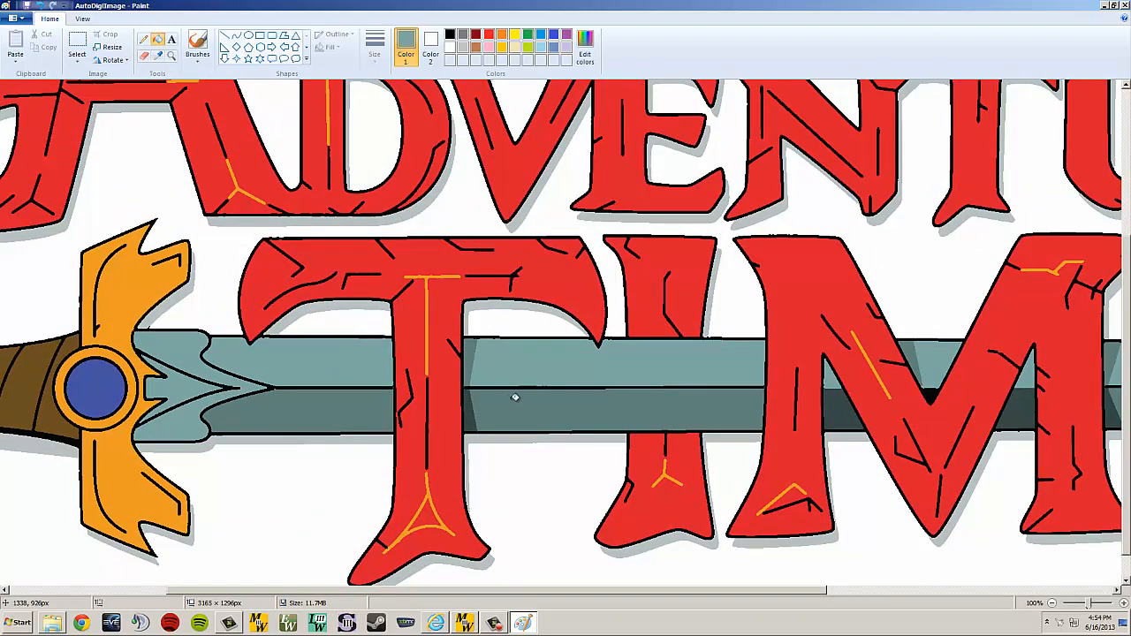
pyautogui.click(469, 412)
pyautogui.click(472, 349)
pyautogui.click(487, 407)
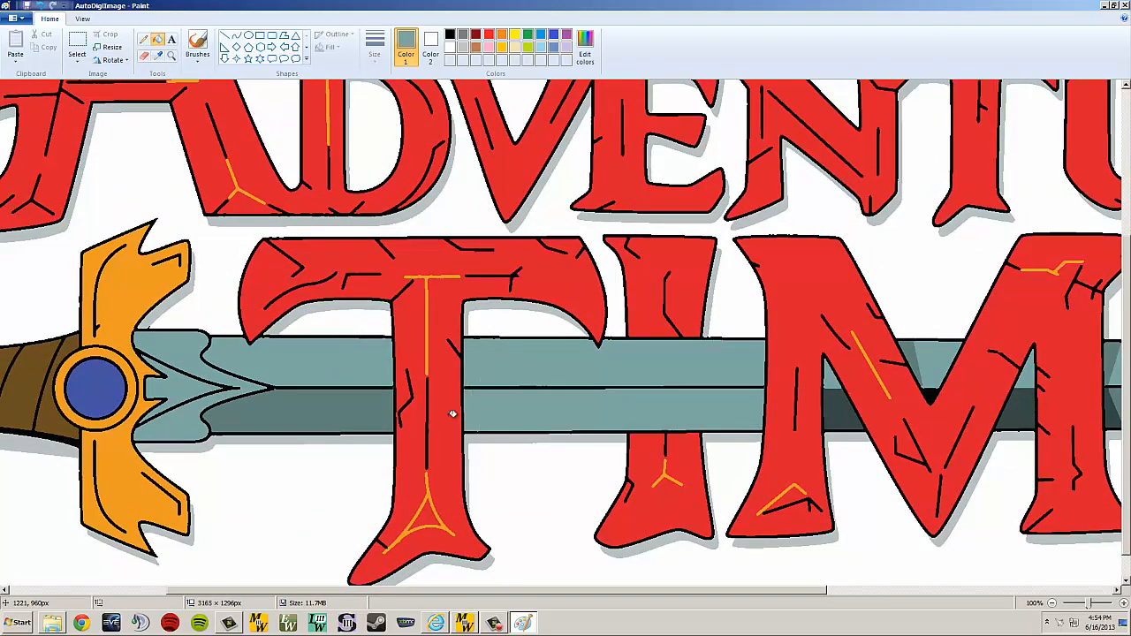
pyautogui.click(383, 411)
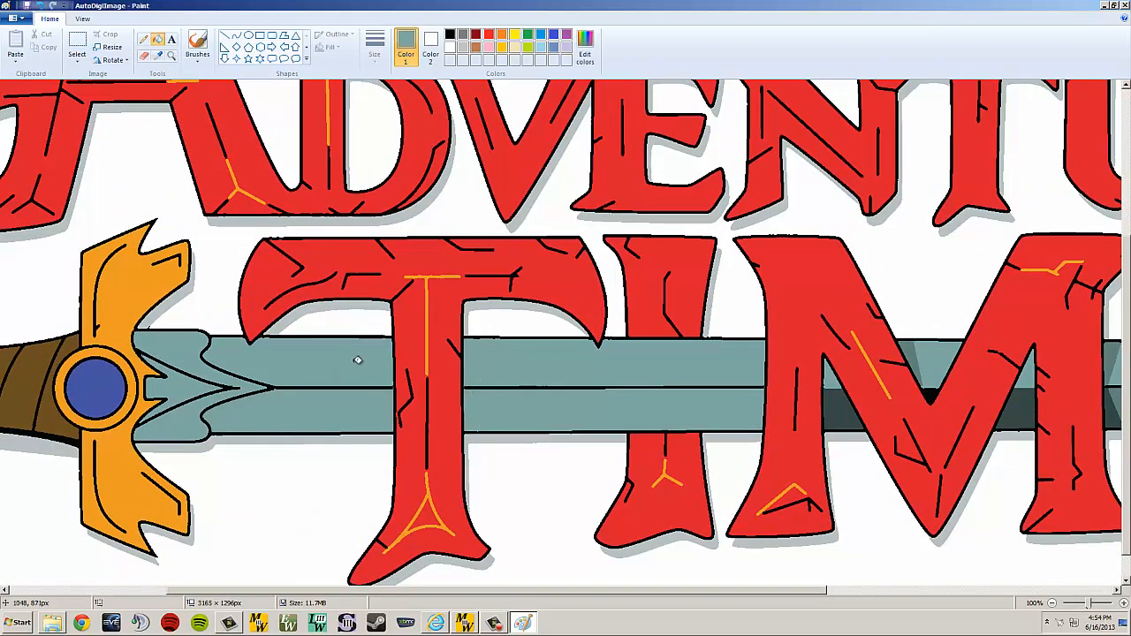
# Fill the remaining dark sections and light highlights of the blade from the M to the sword tip with the teal
pyautogui.click(843, 411)
pyautogui.click(911, 352)
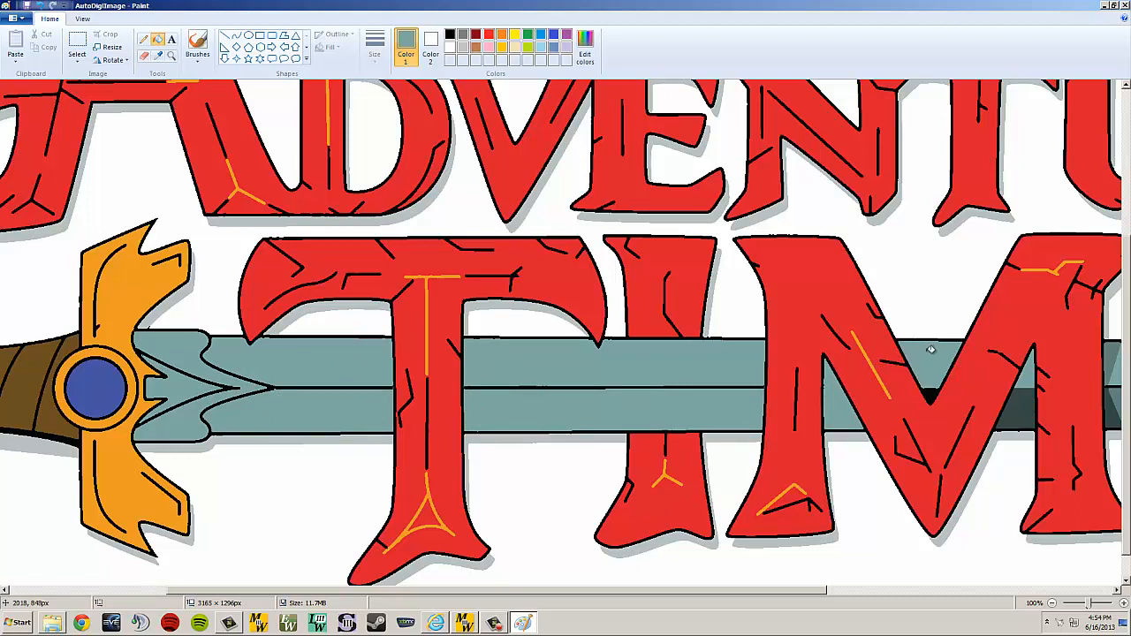
pyautogui.click(1018, 399)
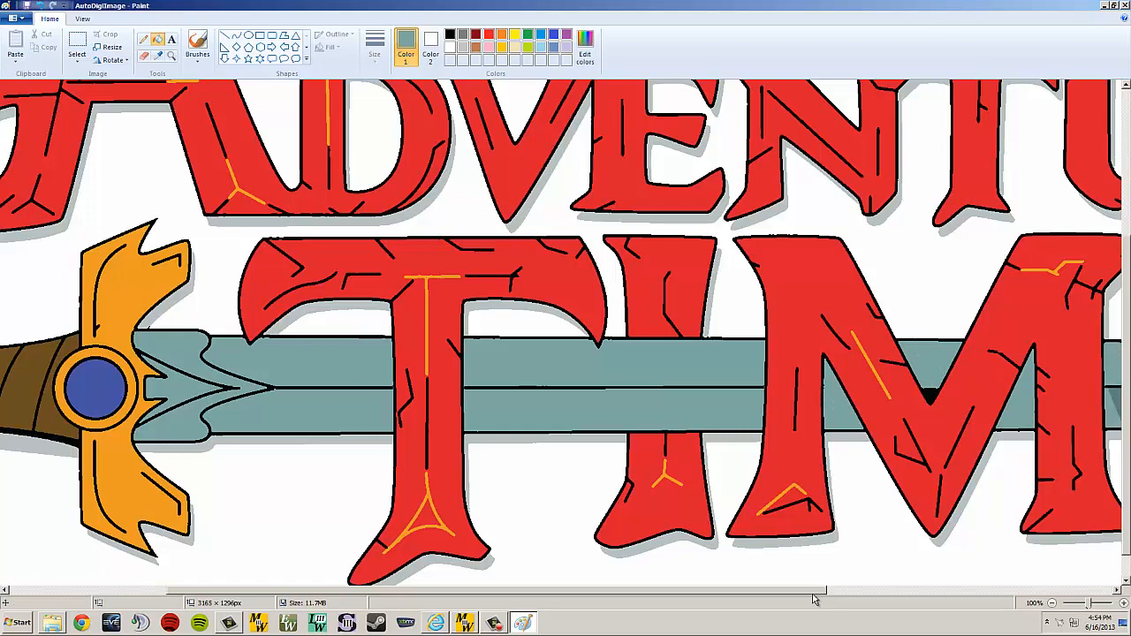
pyautogui.moveTo(817, 591); pyautogui.dragTo(1109, 589)
pyautogui.click(752, 403)
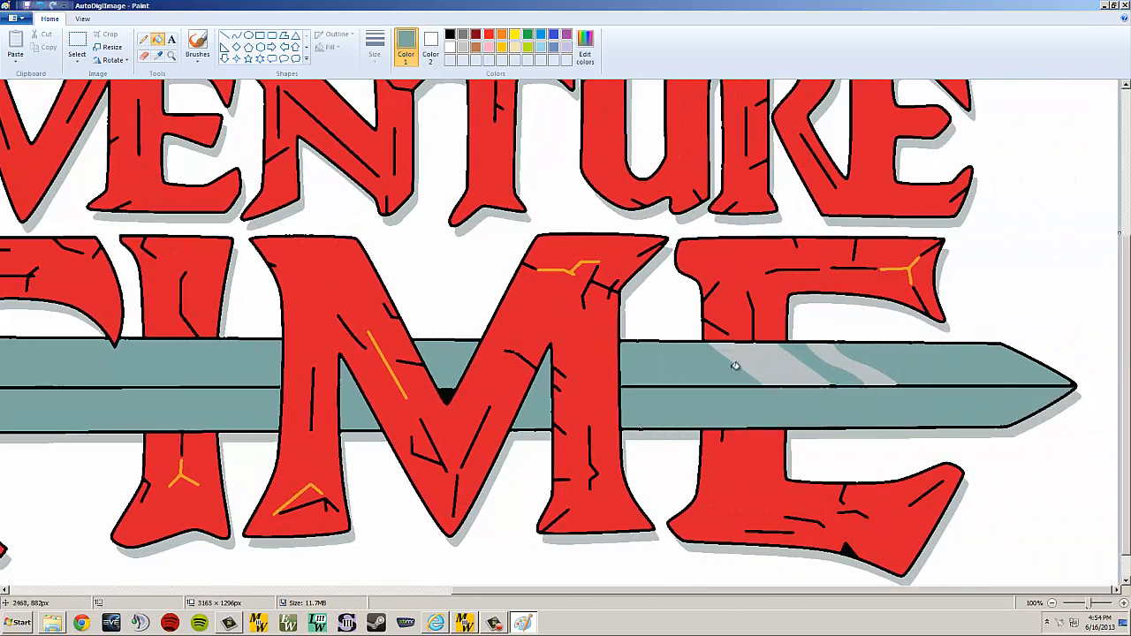
pyautogui.click(732, 362)
pyautogui.click(825, 362)
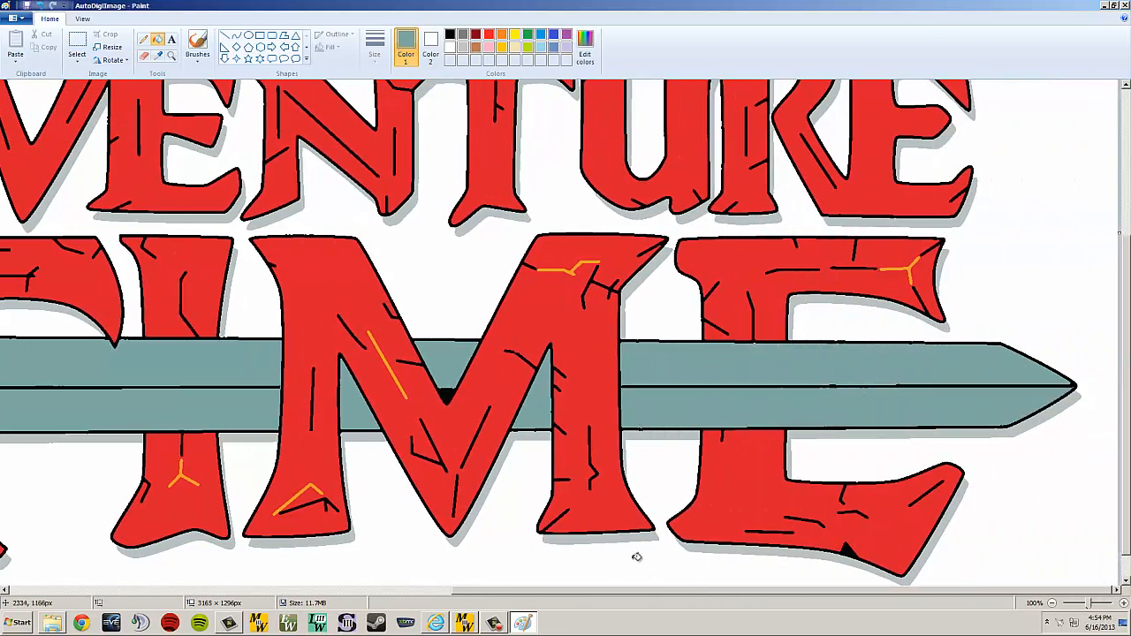
# Sample the letters' bright red and fill the black and gold detail lines on the A's slanted left leg with it
pyautogui.moveTo(688, 594); pyautogui.dragTo(338, 576)
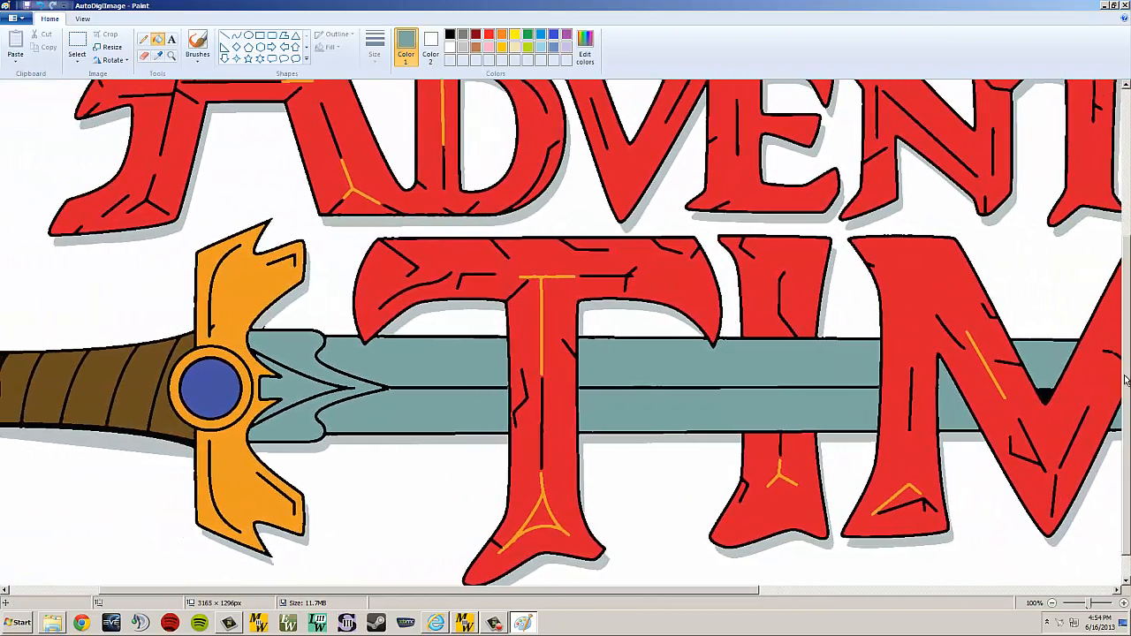
pyautogui.moveTo(1129, 410); pyautogui.dragTo(1127, 258)
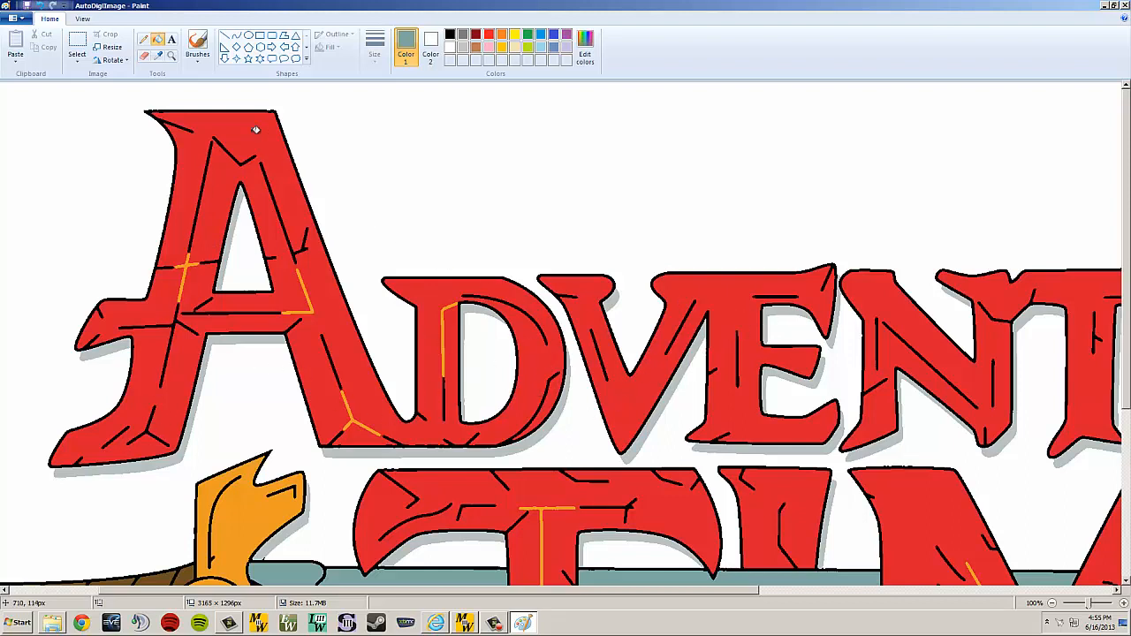
pyautogui.click(159, 57)
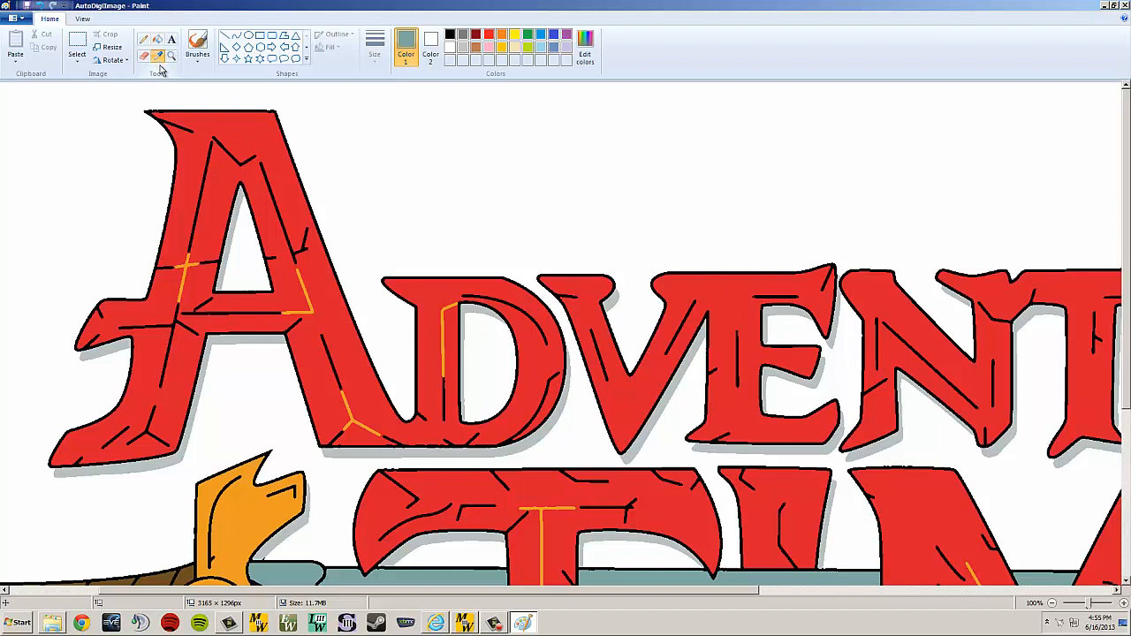
pyautogui.click(195, 180)
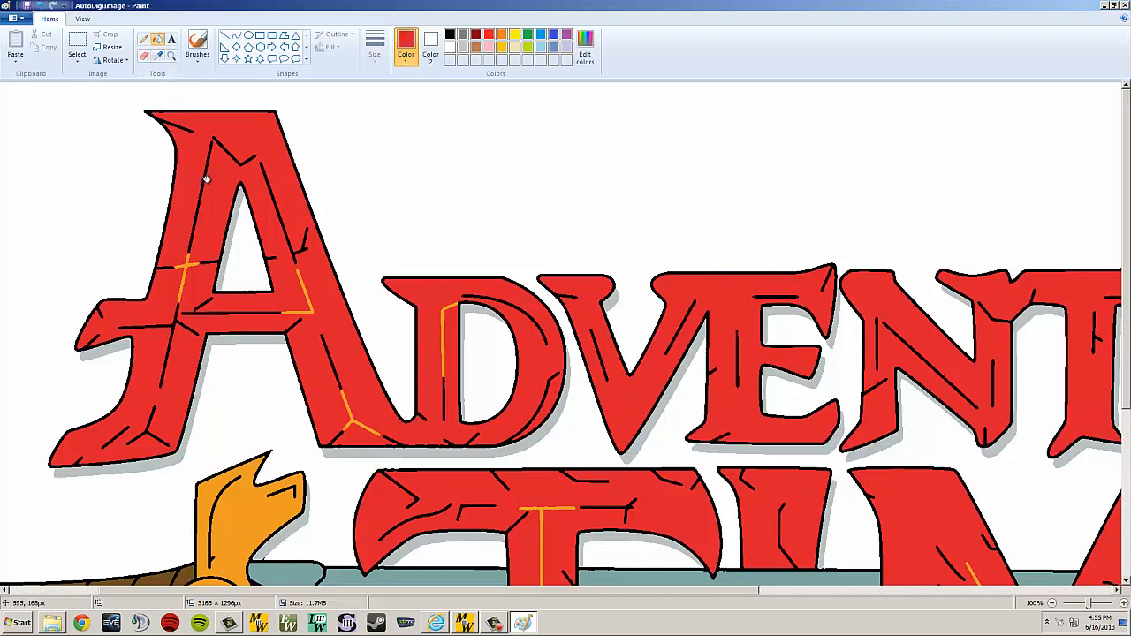
pyautogui.click(205, 179)
pyautogui.click(188, 265)
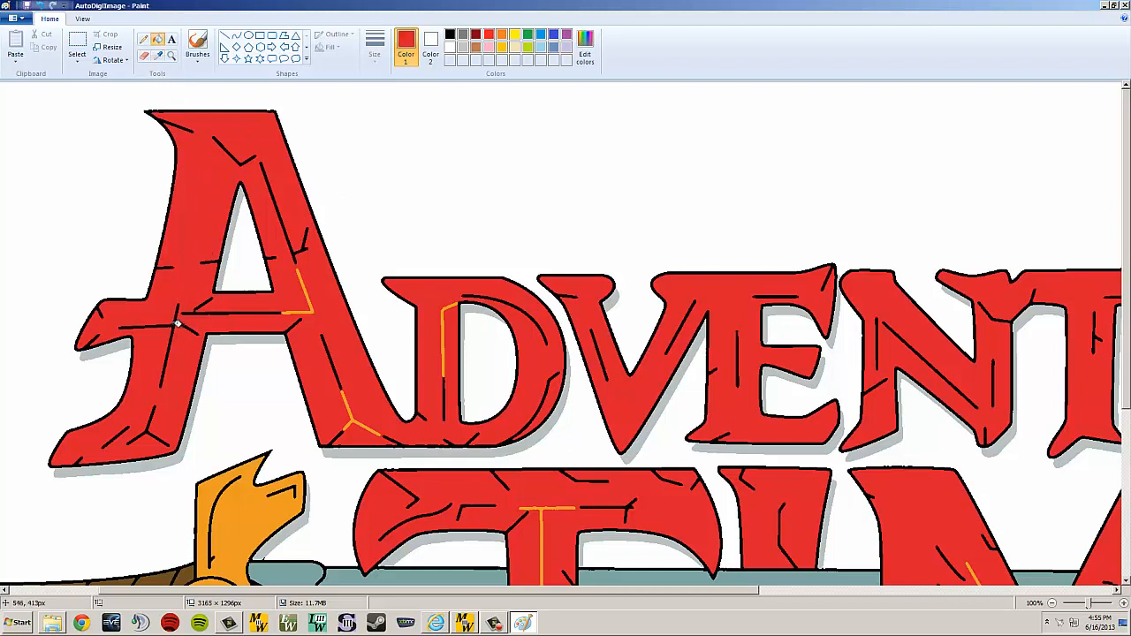
pyautogui.click(177, 323)
pyautogui.click(156, 429)
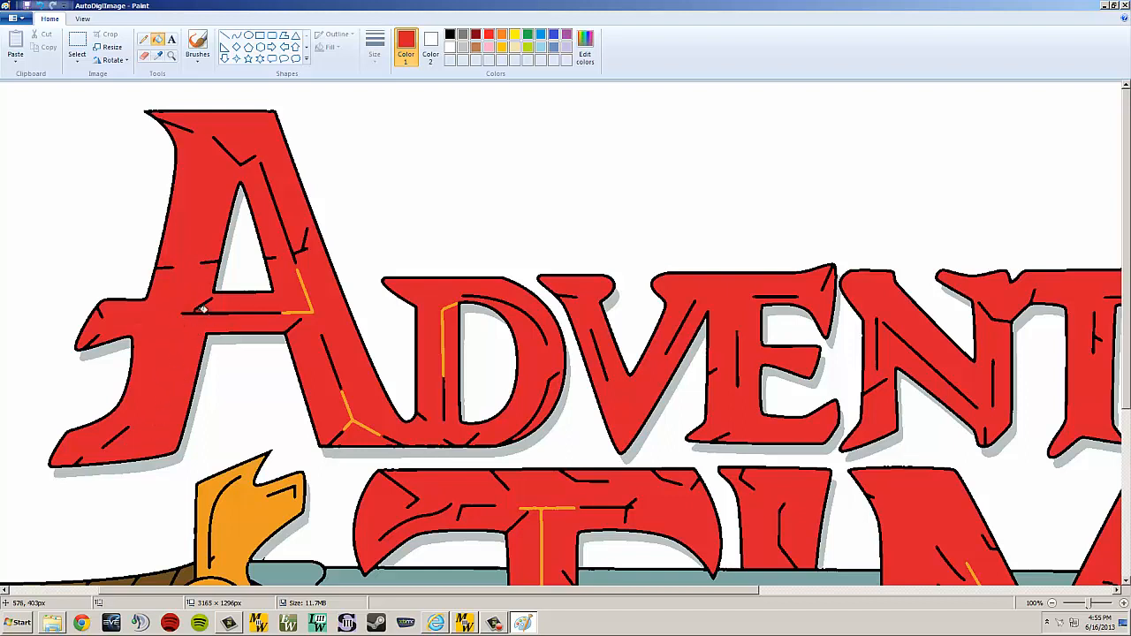
# Fill the detail lines on the A's crossbar, apex and right leg with red, undoing the fill that erases the inner outline
pyautogui.click(231, 311)
pyautogui.click(291, 310)
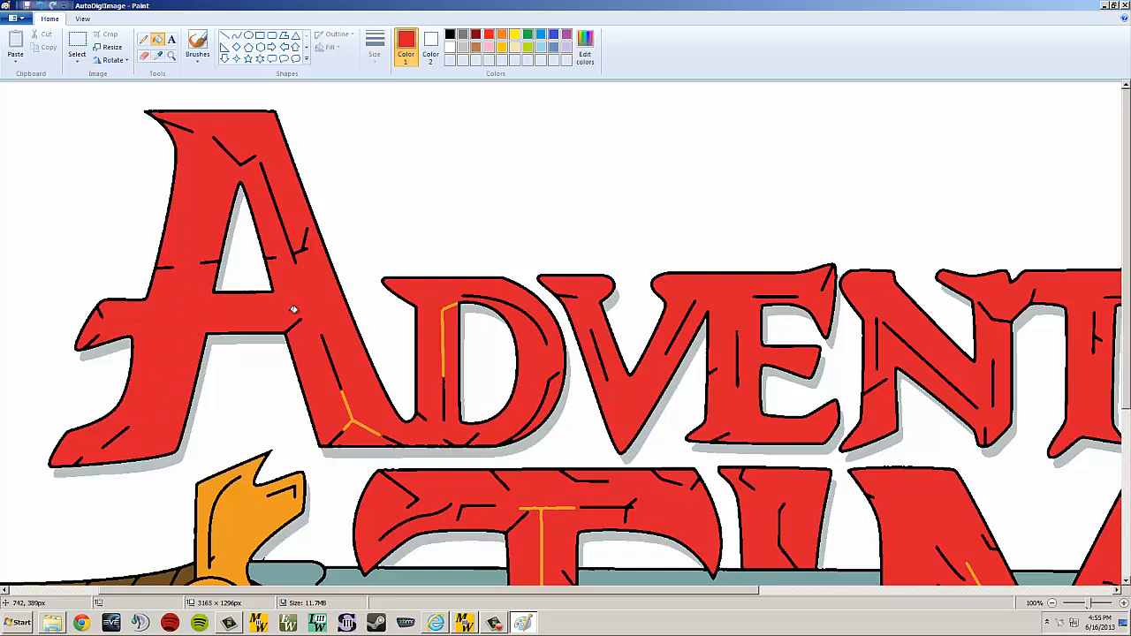
pyautogui.click(291, 228)
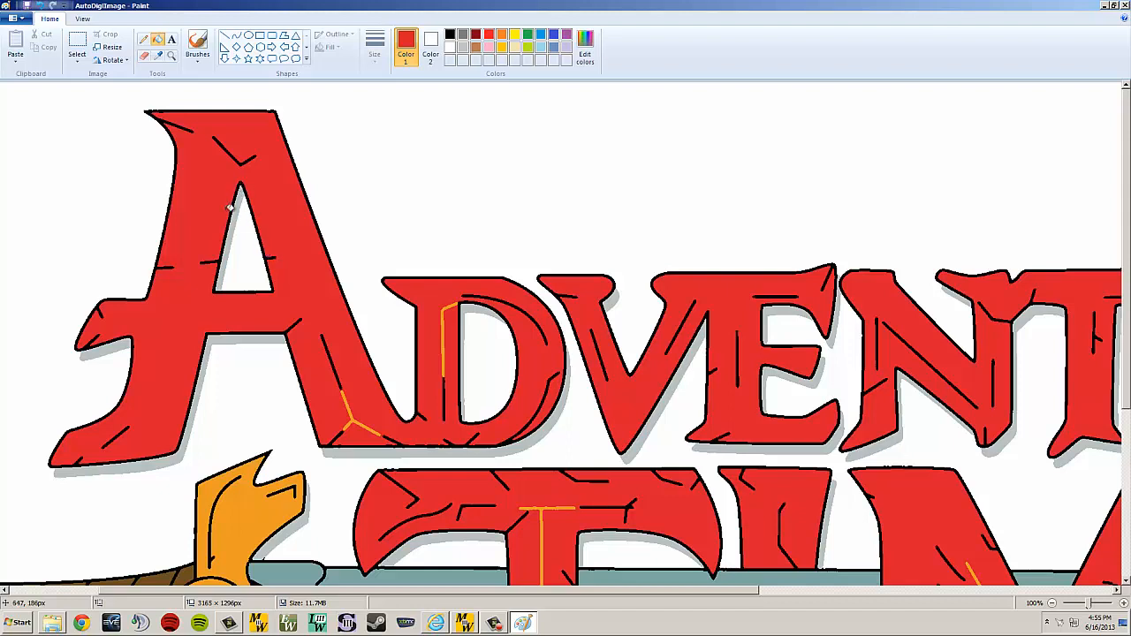
pyautogui.click(274, 256)
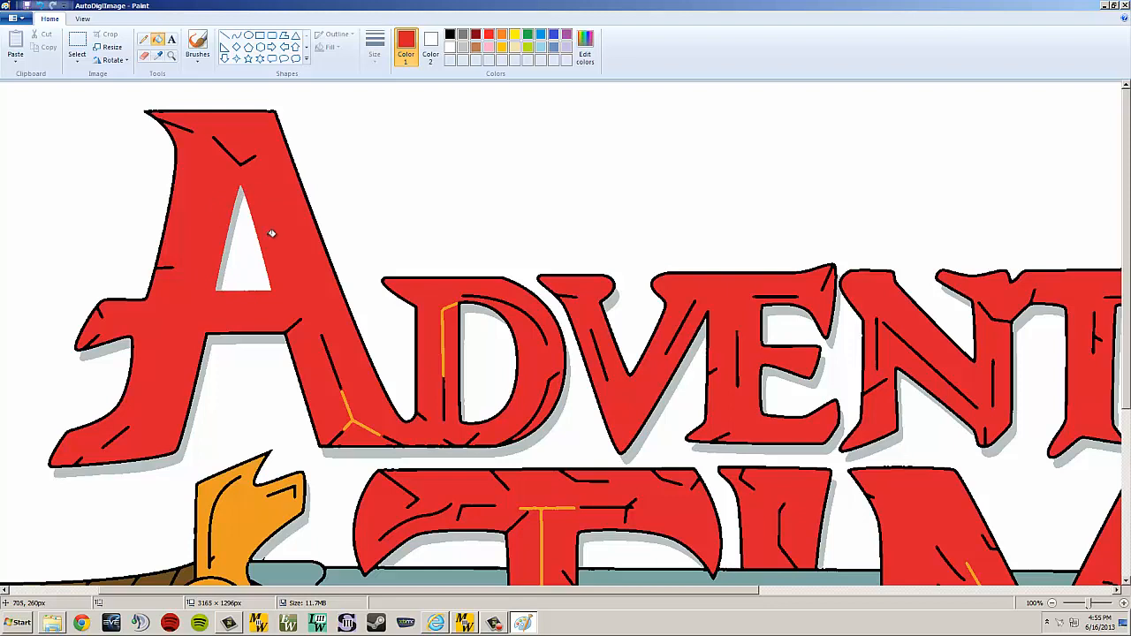
pyautogui.click(40, 6)
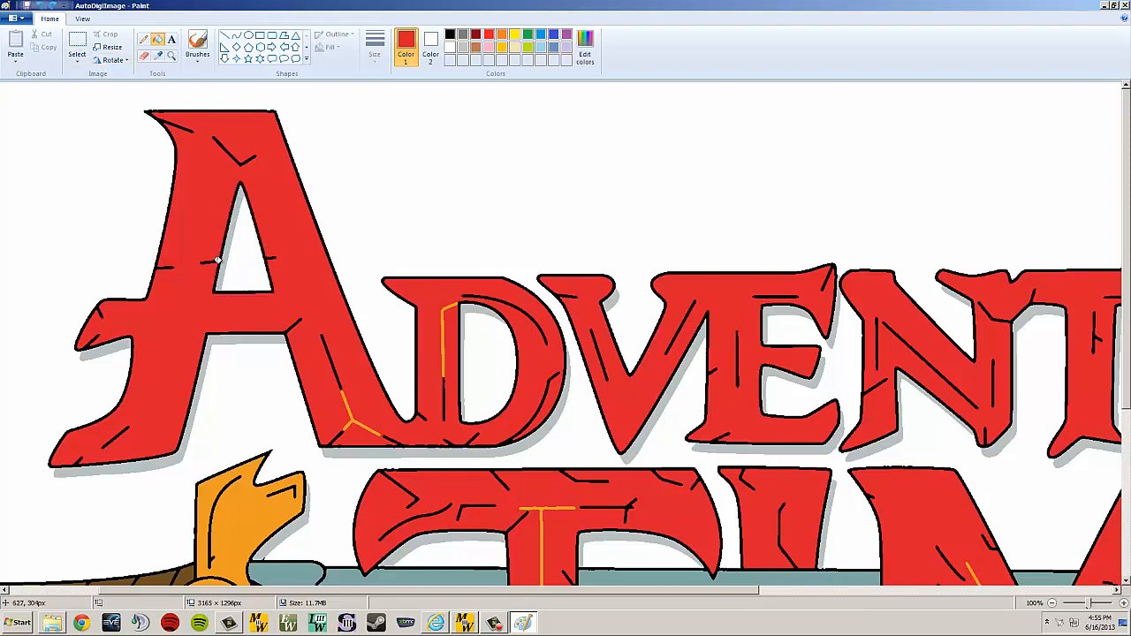
pyautogui.click(229, 147)
pyautogui.click(349, 402)
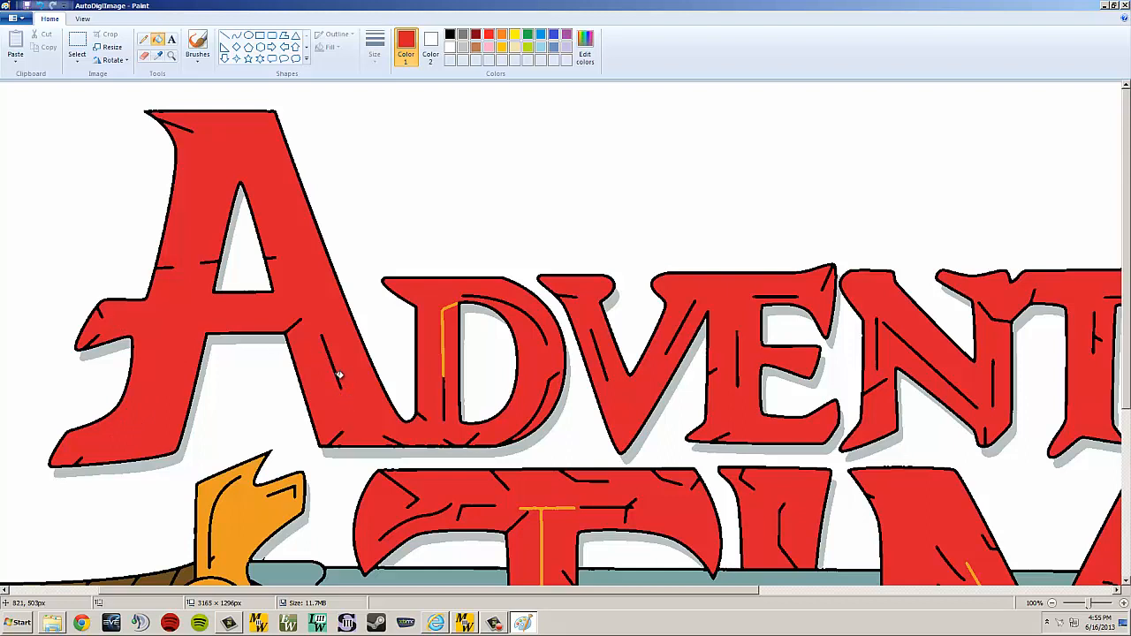
pyautogui.click(338, 366)
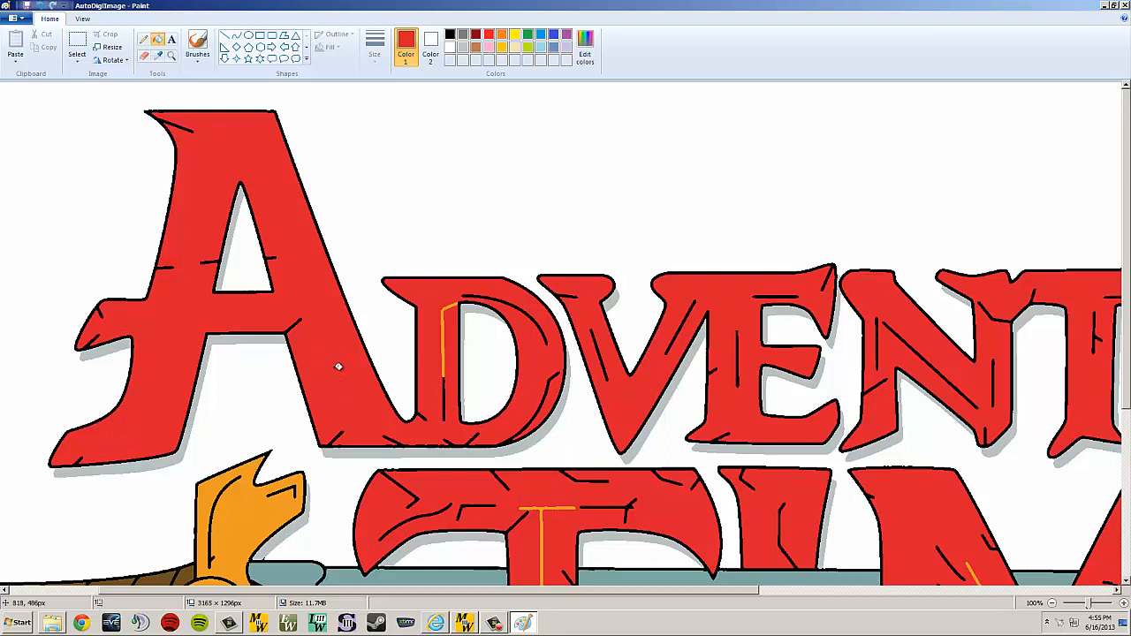
# Fill the free-standing detail lines inside the D, V and first E of ADVENTURE with red
pyautogui.click(446, 355)
pyautogui.click(511, 302)
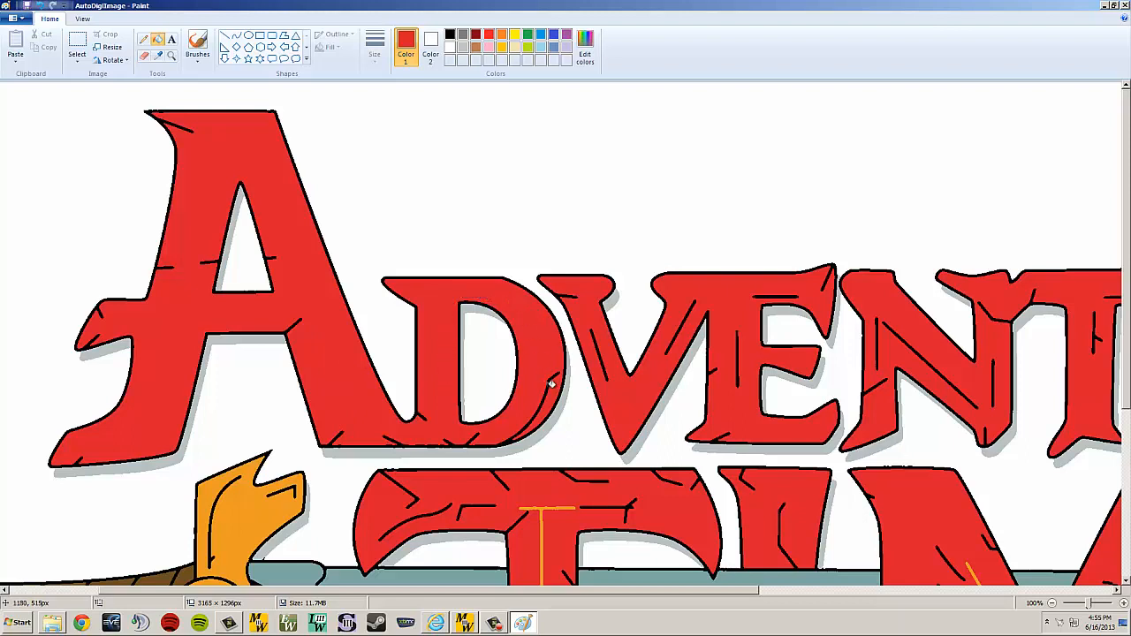
pyautogui.click(606, 365)
pyautogui.click(677, 332)
pyautogui.click(739, 349)
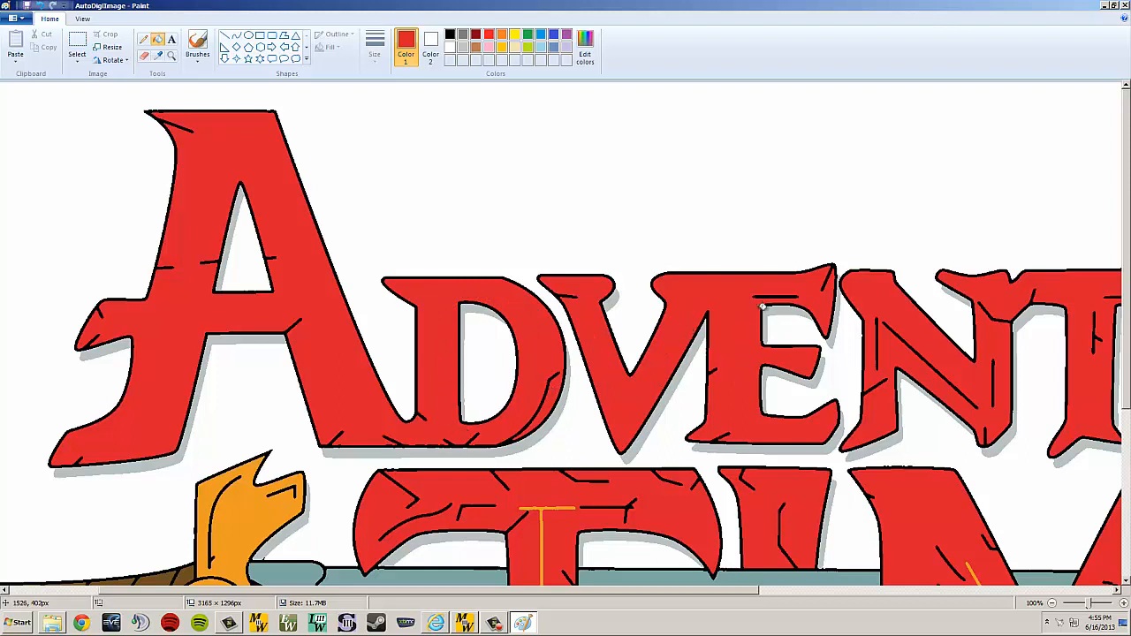
pyautogui.click(778, 294)
# Fill the free-standing detail lines on the N, T, U, R and final E of ADVENTURE with red
pyautogui.click(891, 330)
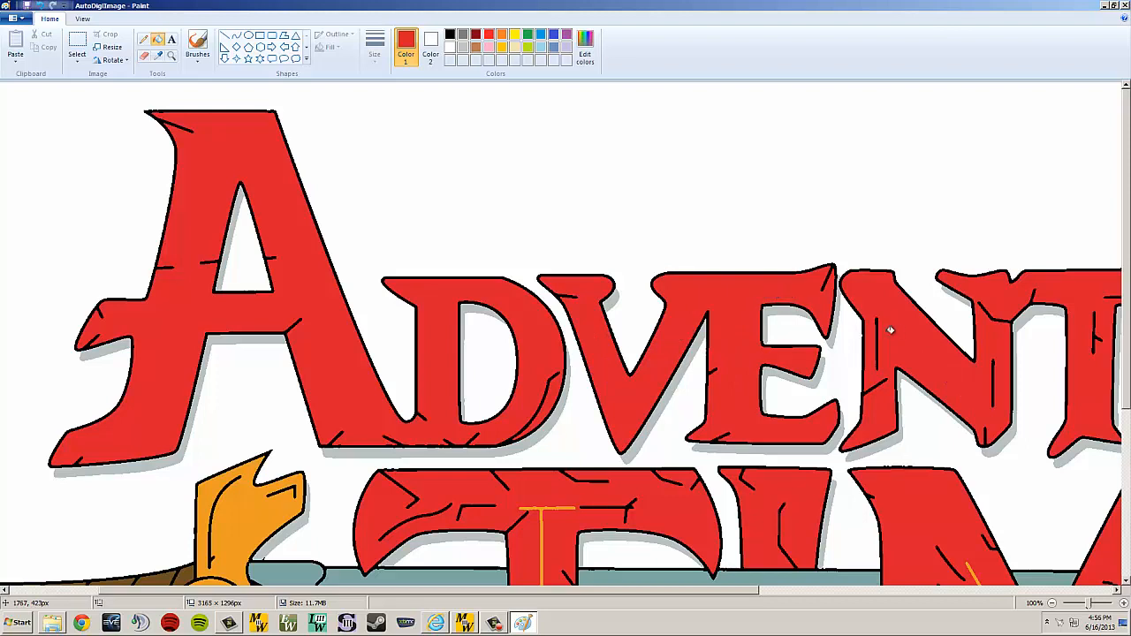
pyautogui.click(879, 338)
pyautogui.click(994, 375)
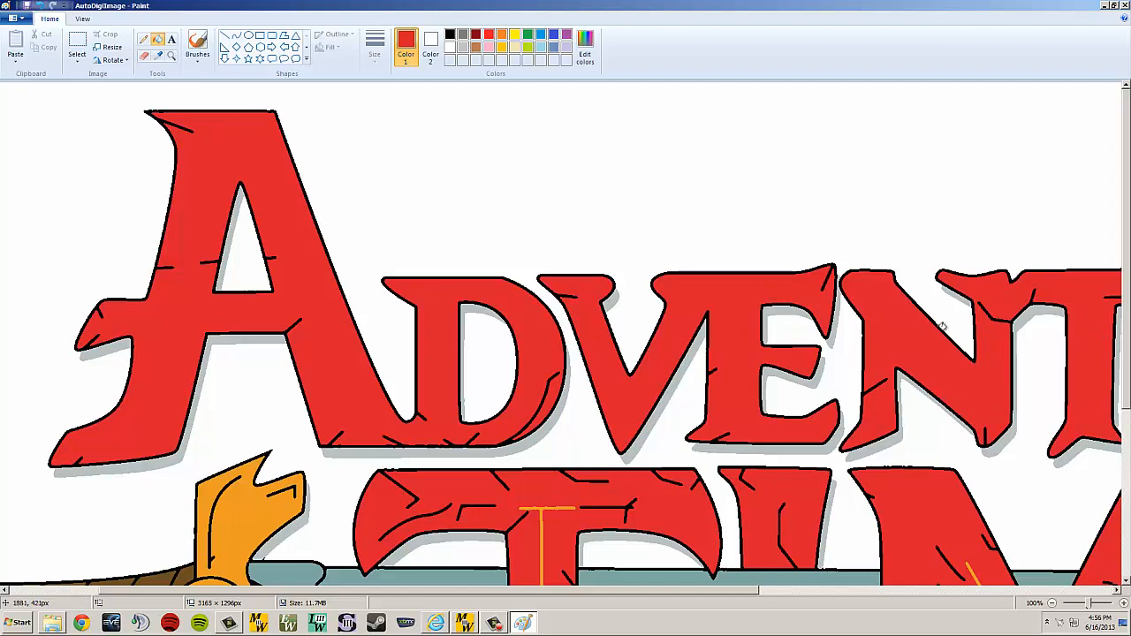
pyautogui.moveTo(752, 589); pyautogui.dragTo(1002, 582)
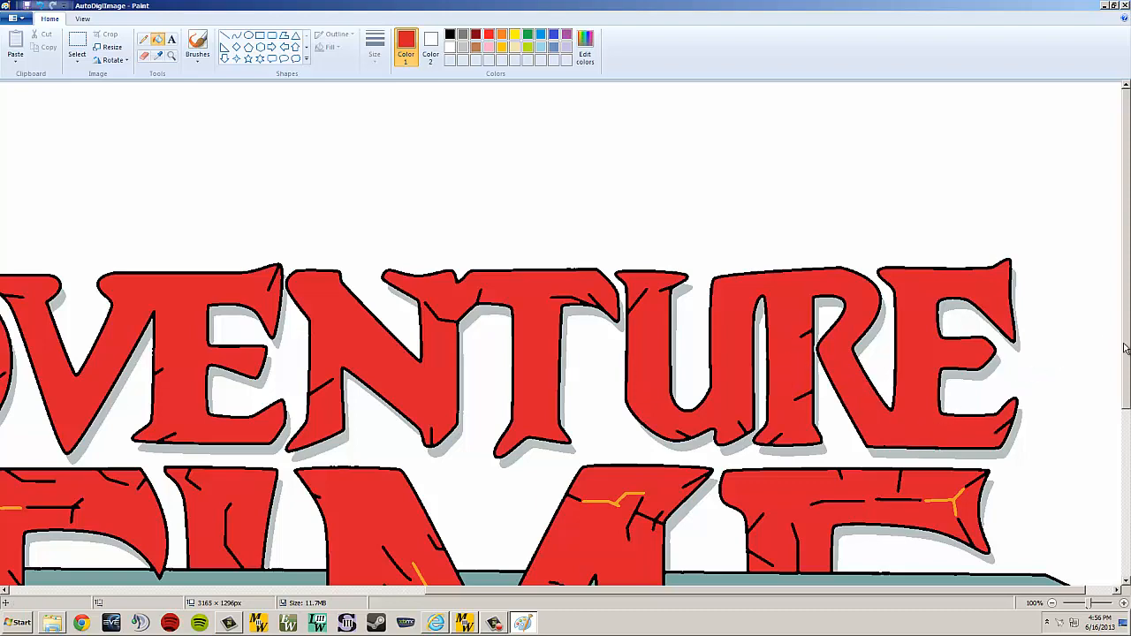
# Fill the gold and free-standing black detail lines on the upper and lower arms of the E in TIME with red
pyautogui.scroll(-3, 1124, 350)
pyautogui.click(956, 343)
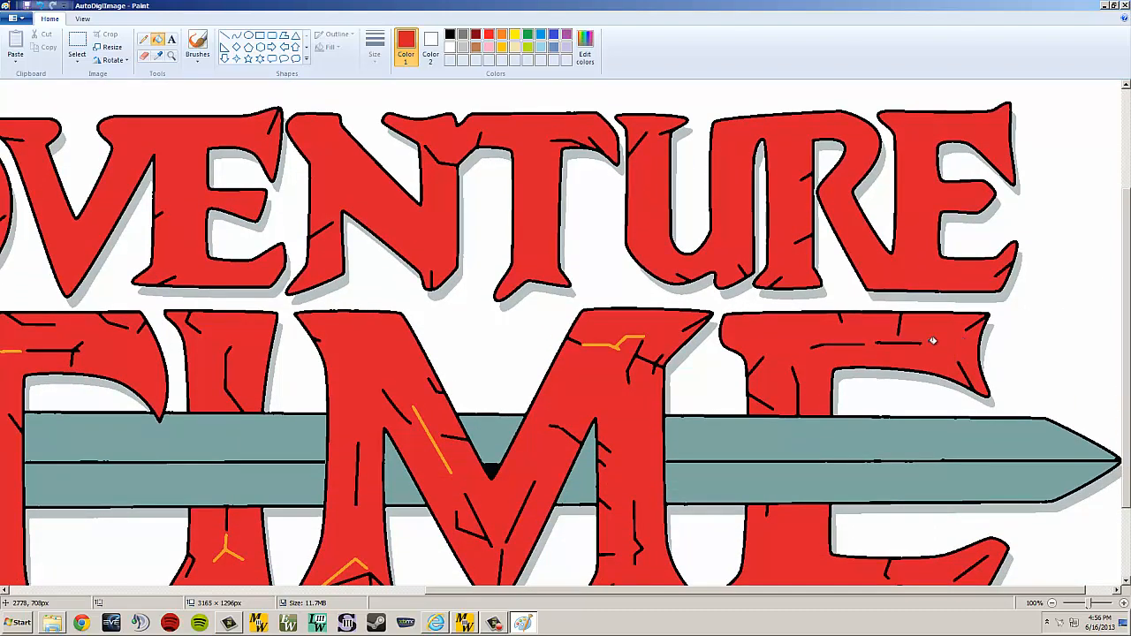
pyautogui.click(903, 341)
pyautogui.click(827, 344)
pyautogui.scroll(-3, 1128, 341)
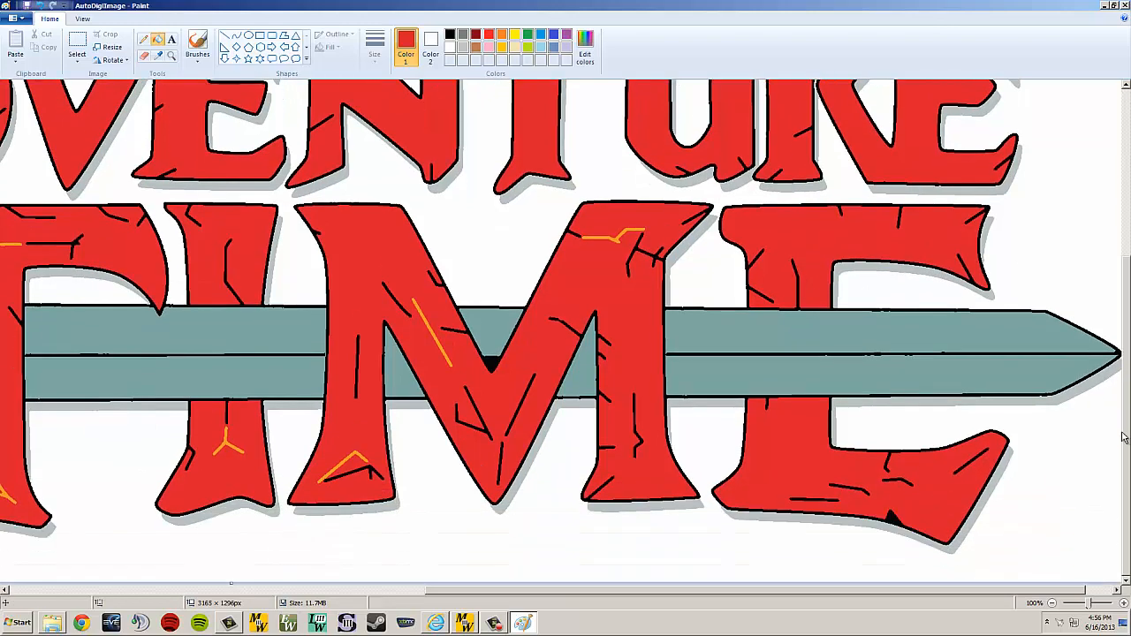
pyautogui.click(825, 498)
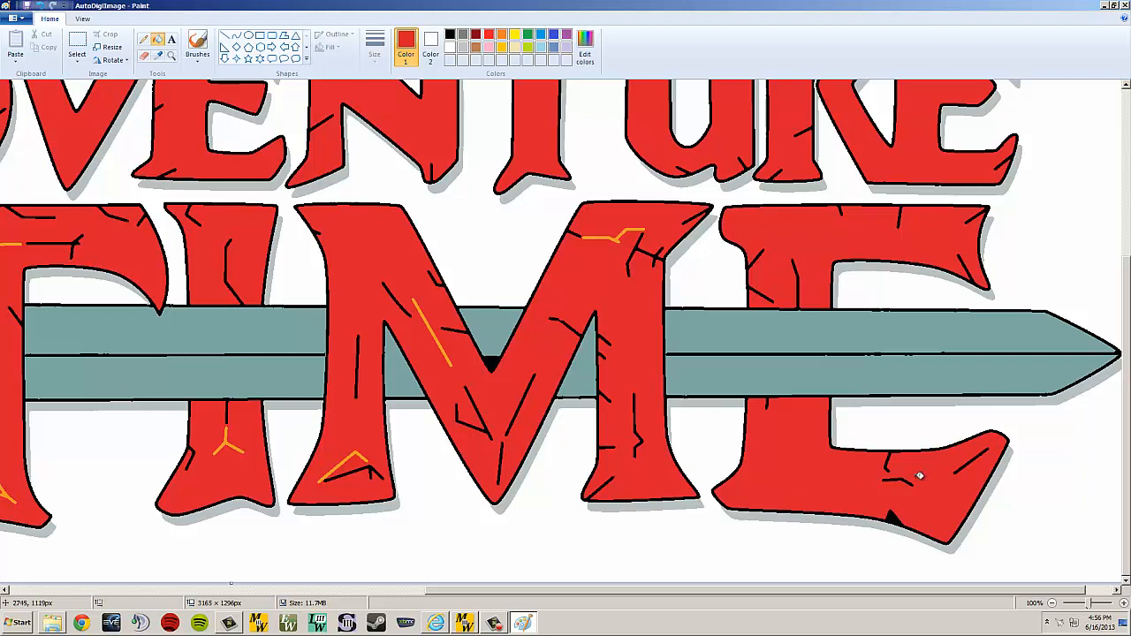
pyautogui.click(906, 479)
pyautogui.click(979, 455)
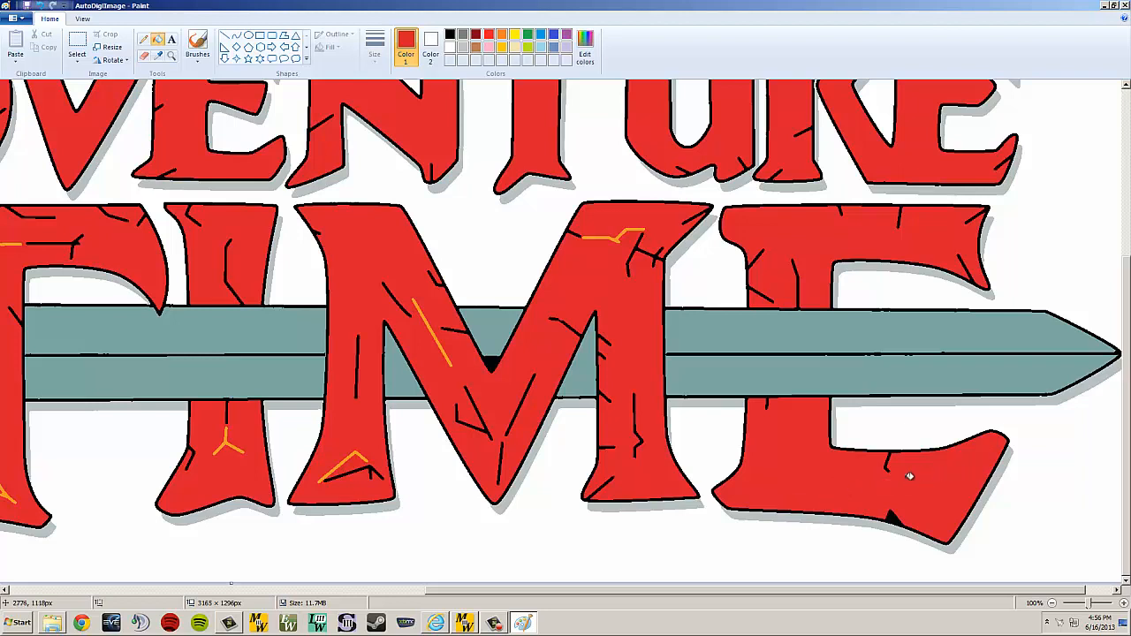
# Fill the gold and free-standing black detail lines on the M of TIME and the gold mark on the I's foot with red
pyautogui.click(643, 439)
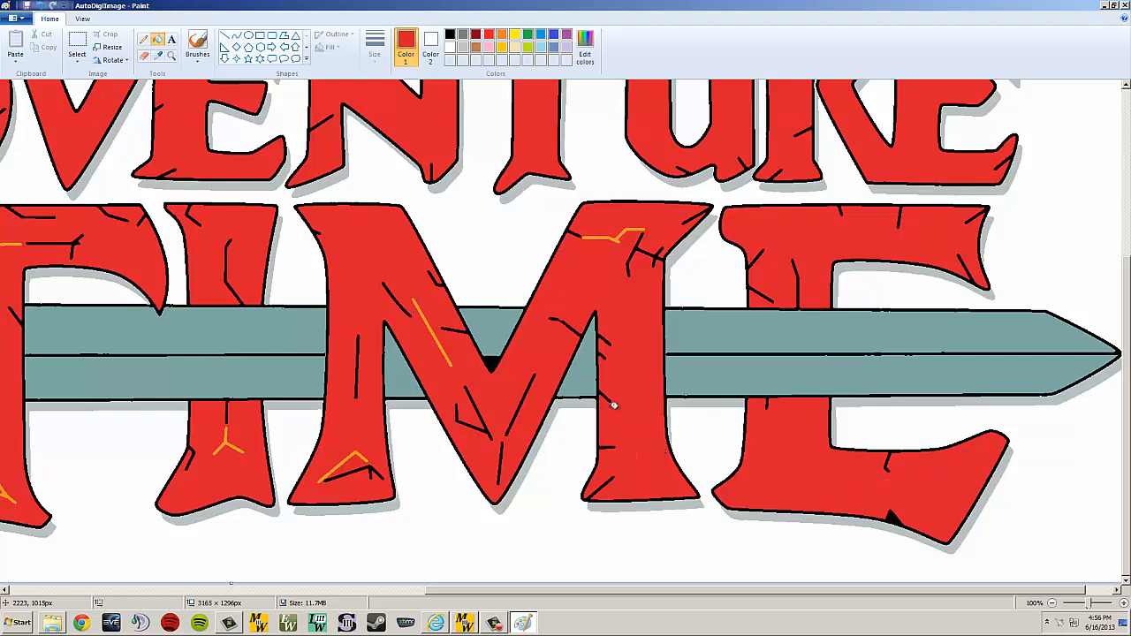
pyautogui.click(622, 237)
pyautogui.click(523, 401)
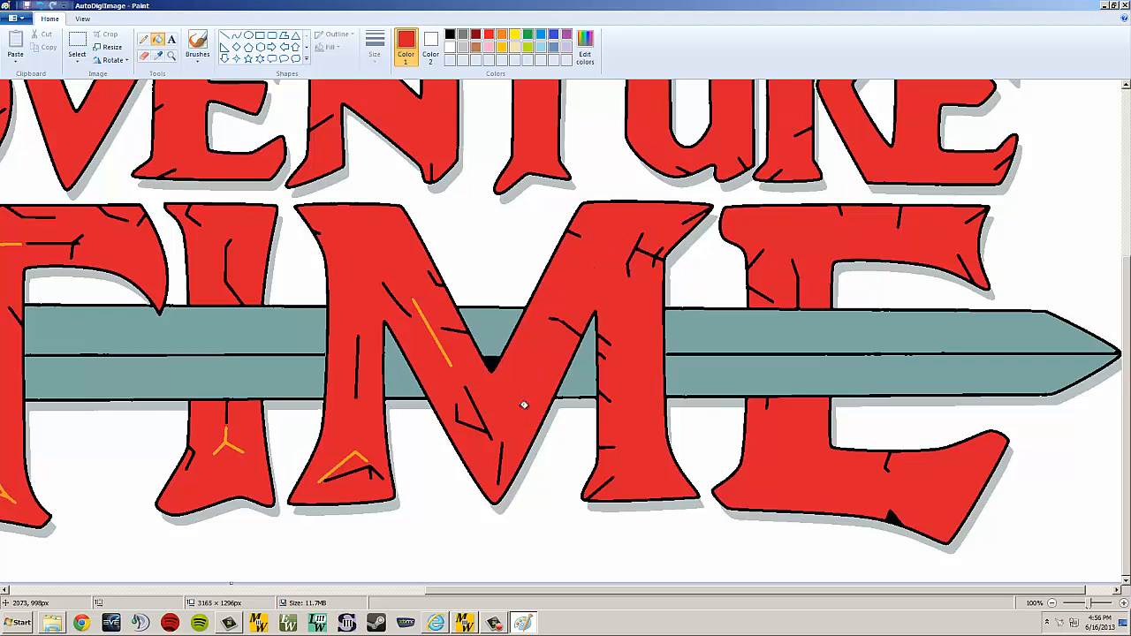
pyautogui.click(502, 461)
pyautogui.click(482, 411)
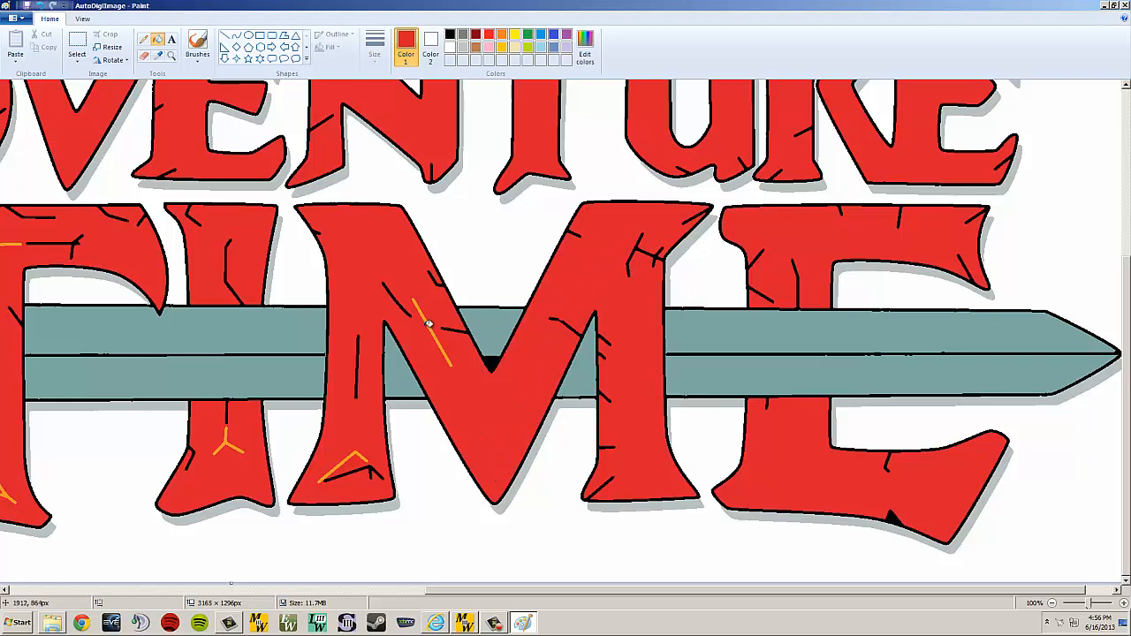
pyautogui.click(430, 324)
pyautogui.click(359, 370)
pyautogui.click(350, 460)
pyautogui.click(353, 472)
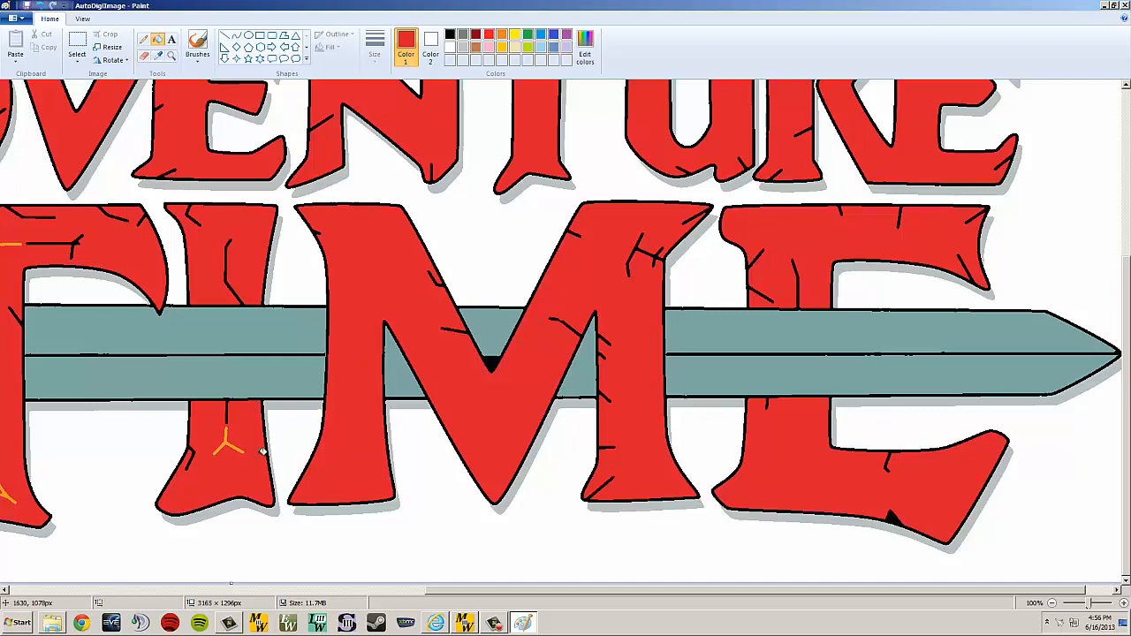
pyautogui.click(227, 438)
# Fill the gold and free-standing black detail lines on the stem and crossbar of the T in TIME with red
pyautogui.moveTo(455, 590); pyautogui.dragTo(268, 590)
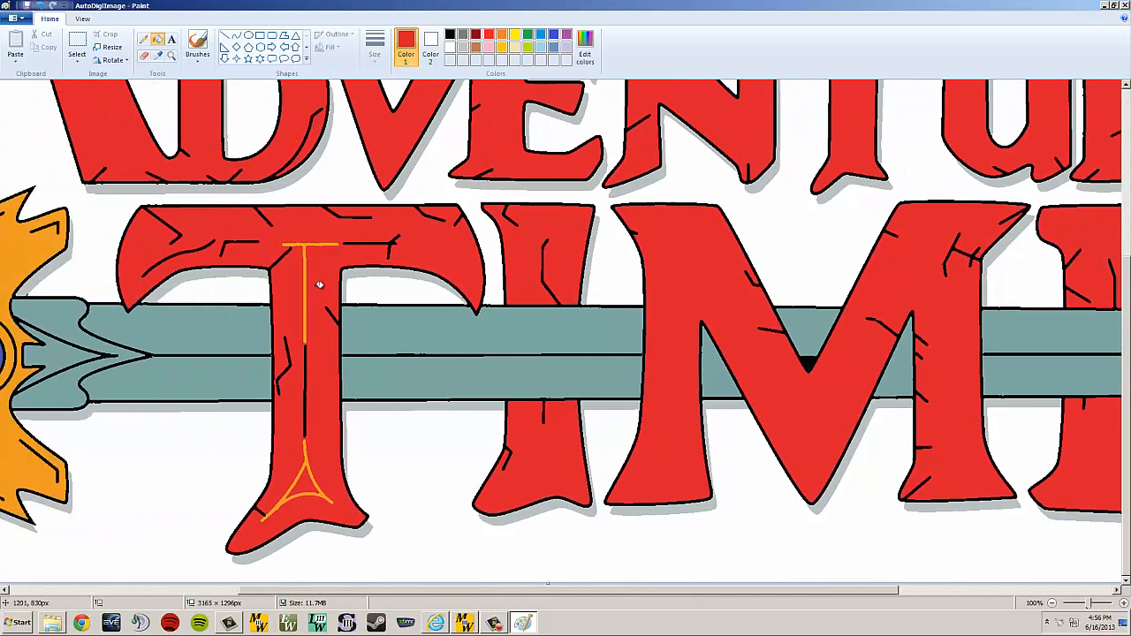
pyautogui.click(306, 256)
pyautogui.click(311, 491)
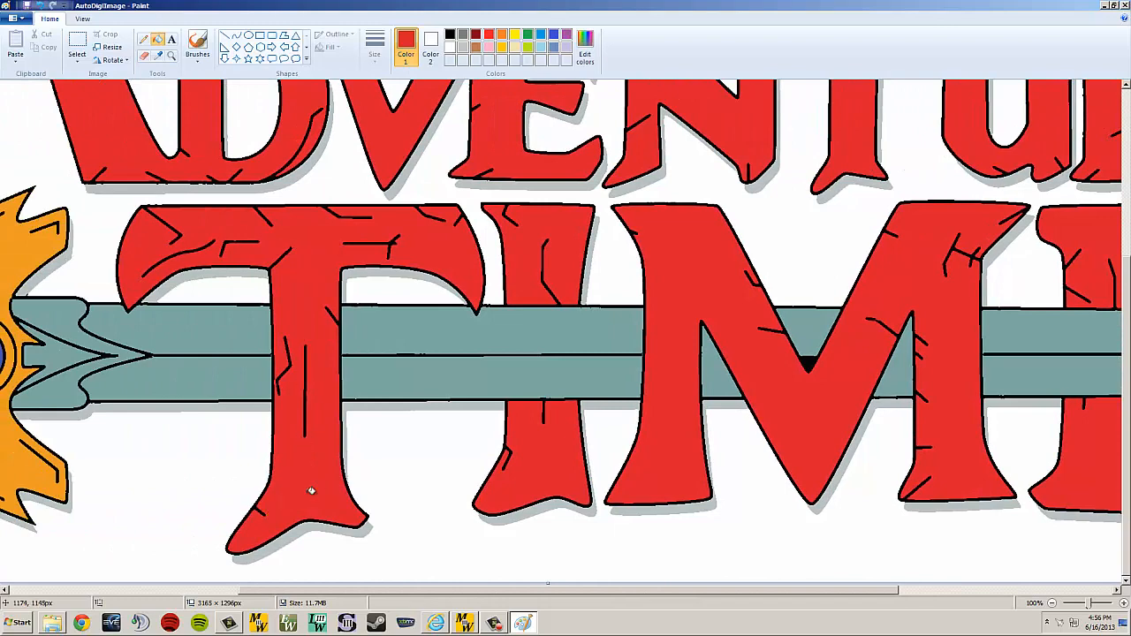
pyautogui.click(306, 397)
pyautogui.click(286, 363)
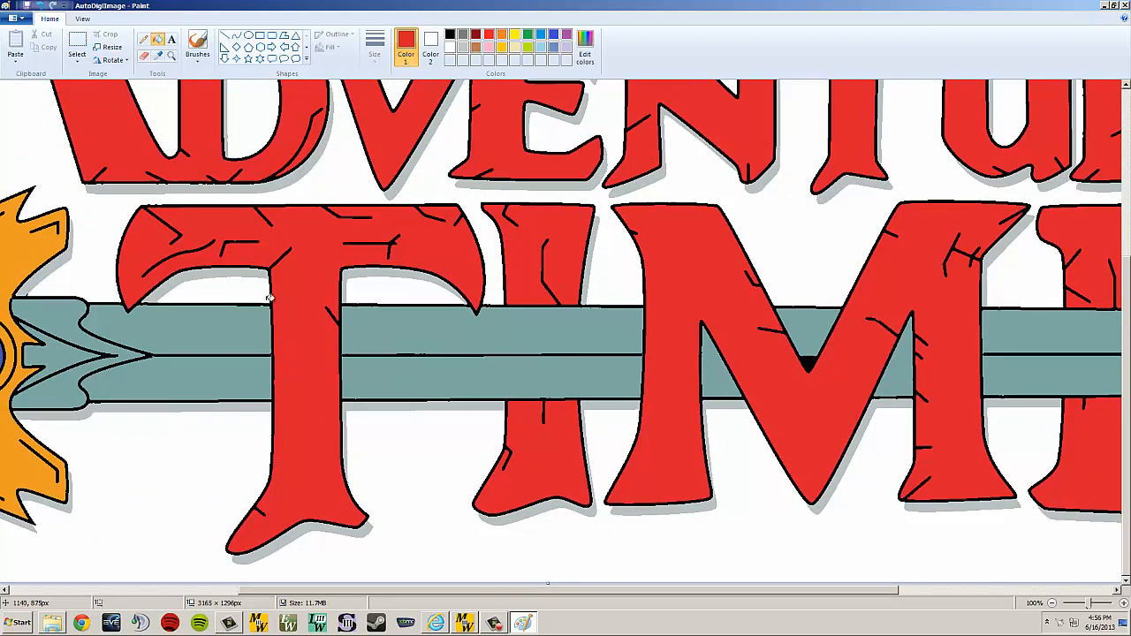
pyautogui.click(243, 244)
pyautogui.click(217, 243)
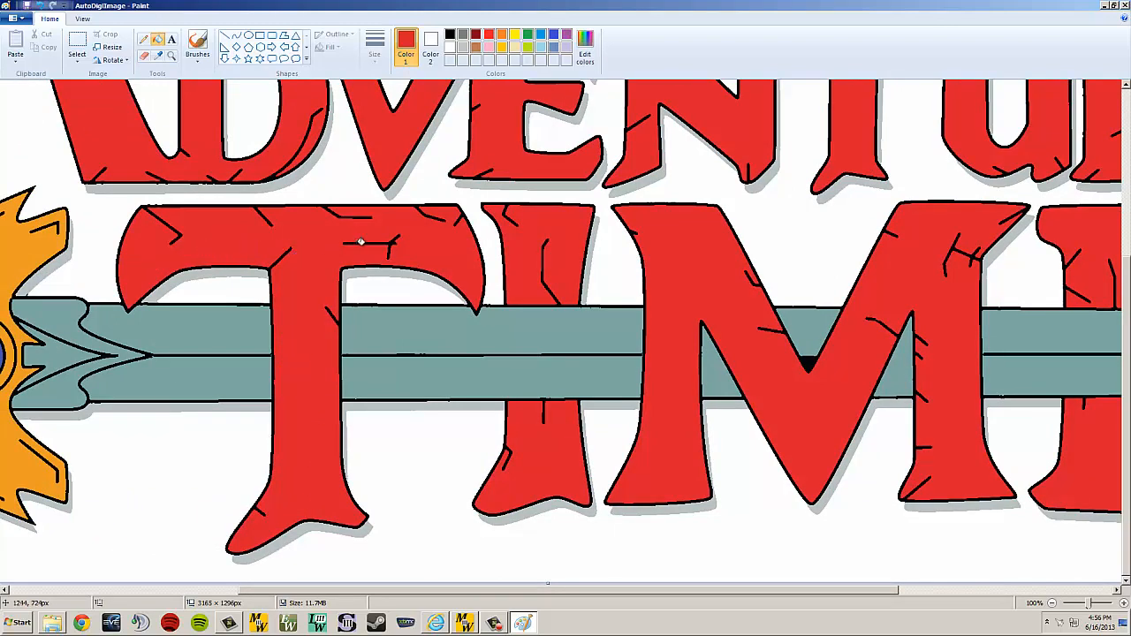
pyautogui.click(360, 242)
# Use the Pencil in red to cut the attached detail lines on the A of ADVENTURE loose from its outline
pyautogui.moveTo(1124, 437); pyautogui.dragTo(1125, 298)
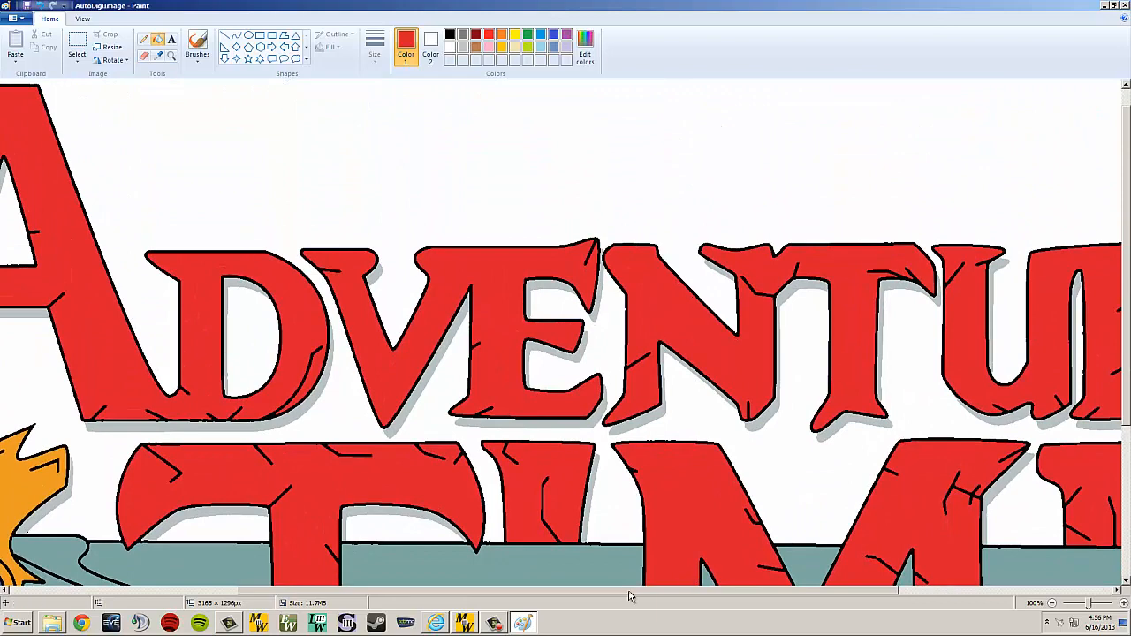
pyautogui.moveTo(629, 591); pyautogui.dragTo(386, 591)
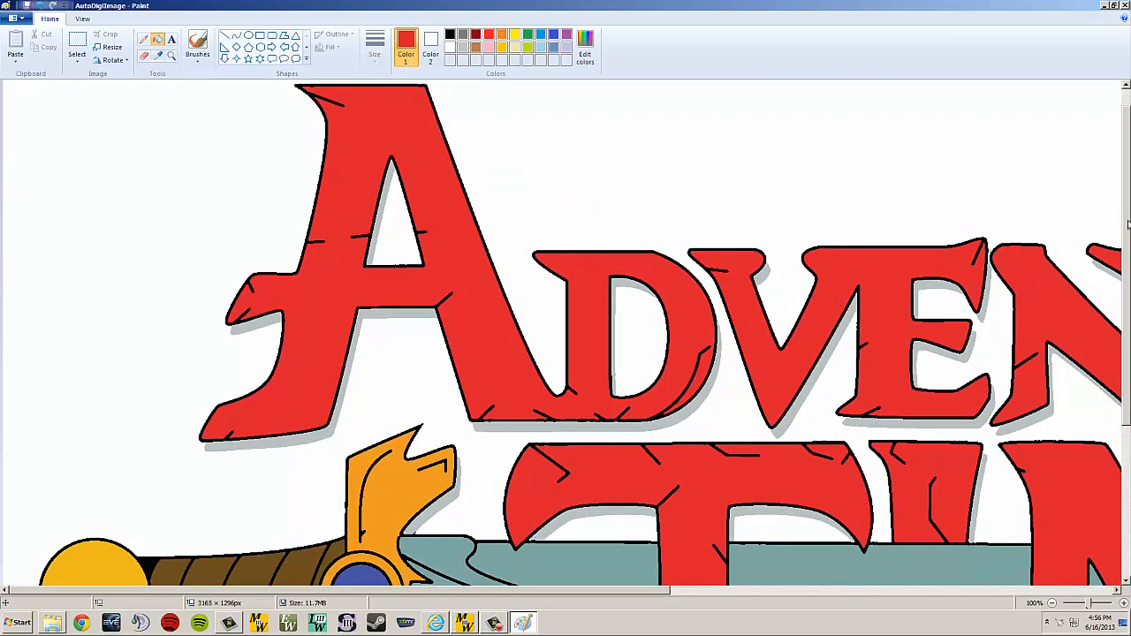
pyautogui.moveTo(1128, 225); pyautogui.dragTo(1126, 173)
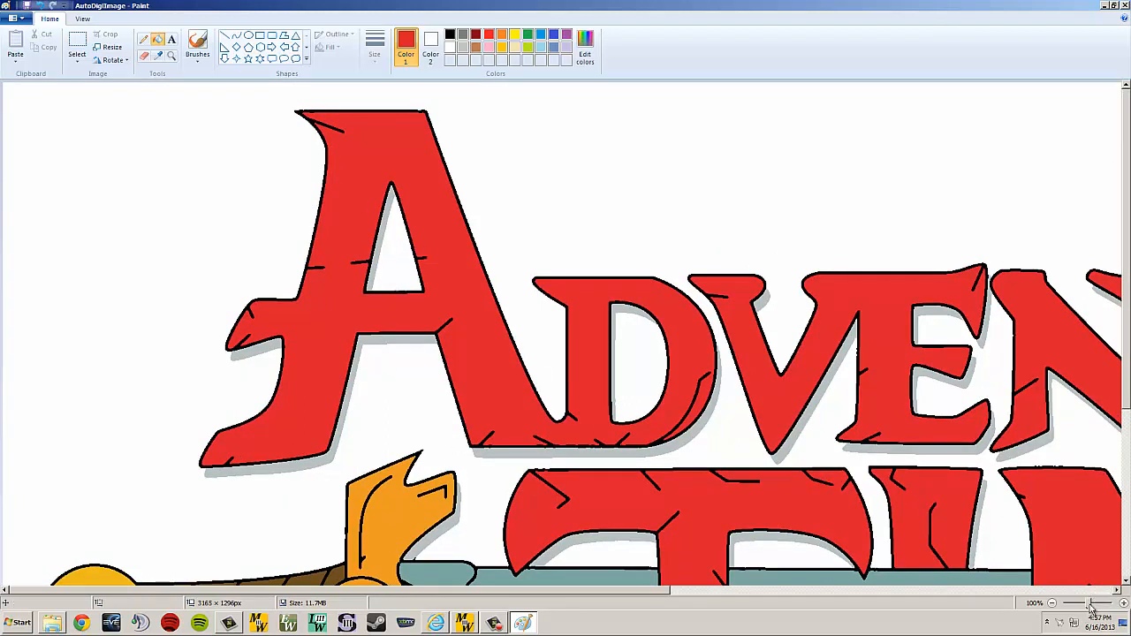
pyautogui.moveTo(1093, 608)
pyautogui.mouseDown()
pyautogui.moveTo(1107, 608)
pyautogui.moveTo(1096, 610)
pyautogui.mouseUp()
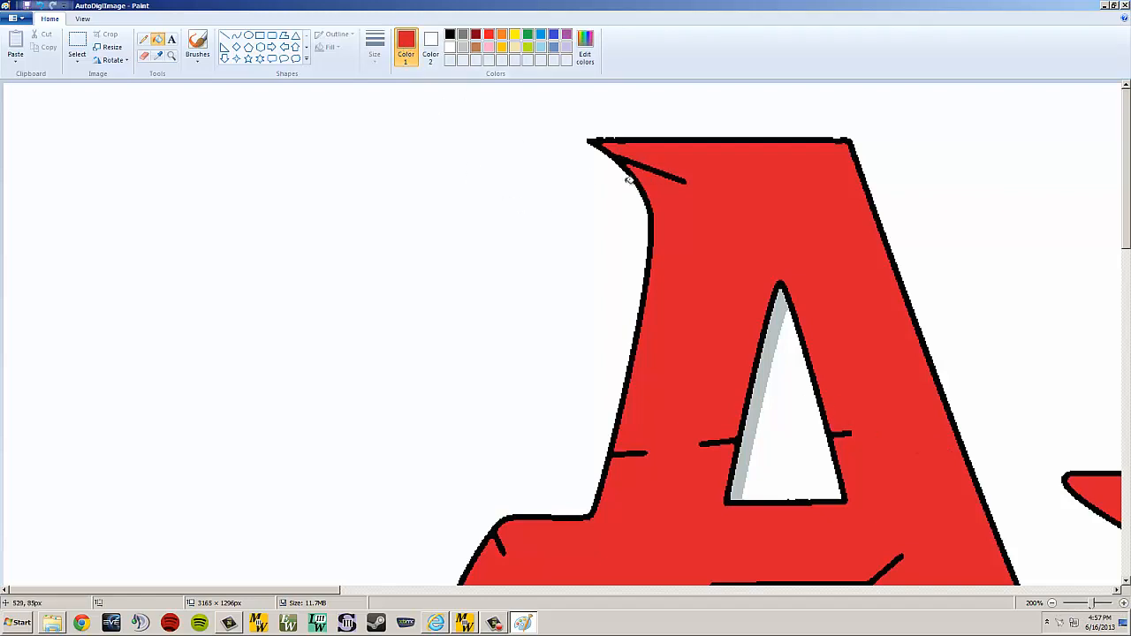
pyautogui.click(146, 41)
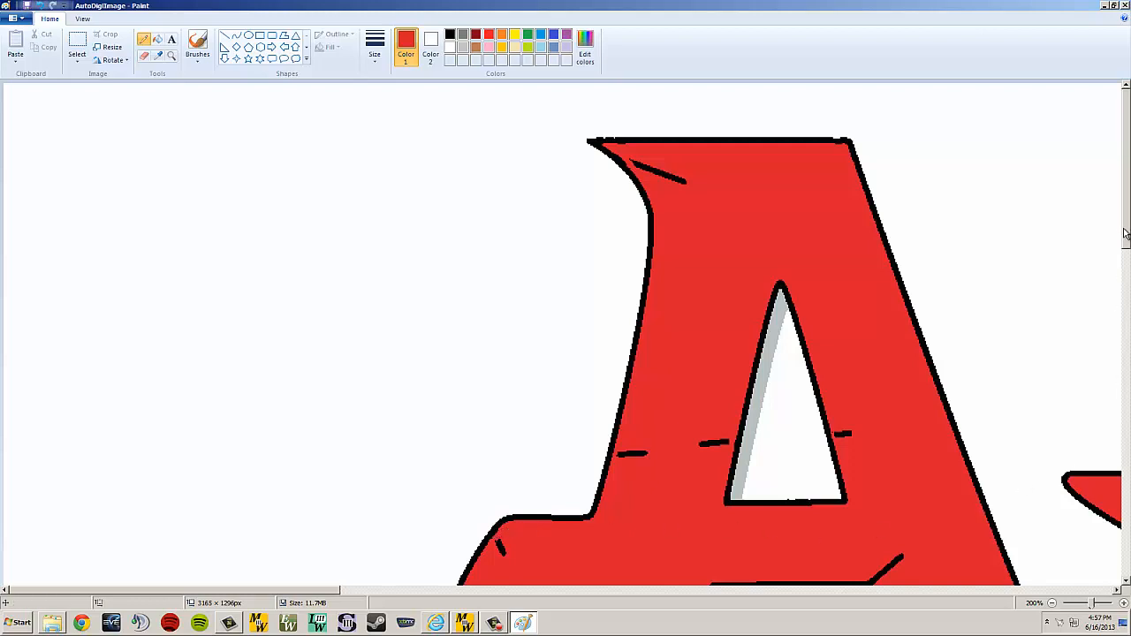
pyautogui.scroll(-5, 1118, 301)
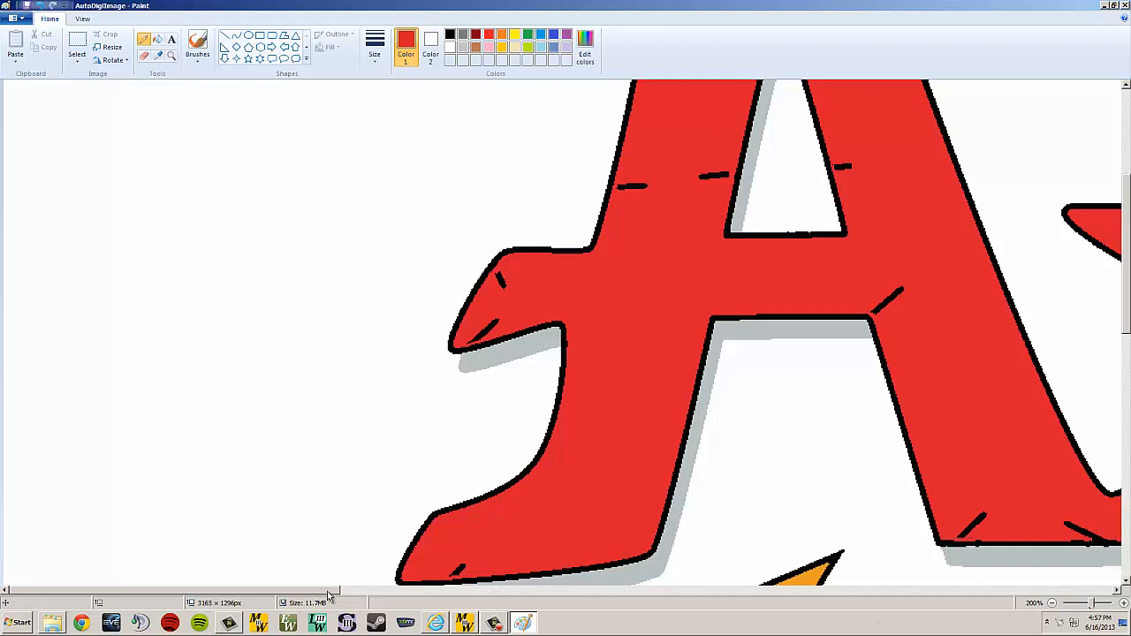
# Separate the detail lines on the D, V and first E of ADVENTURE from their outlines with red Pencil strokes
pyautogui.moveTo(329, 592); pyautogui.dragTo(438, 592)
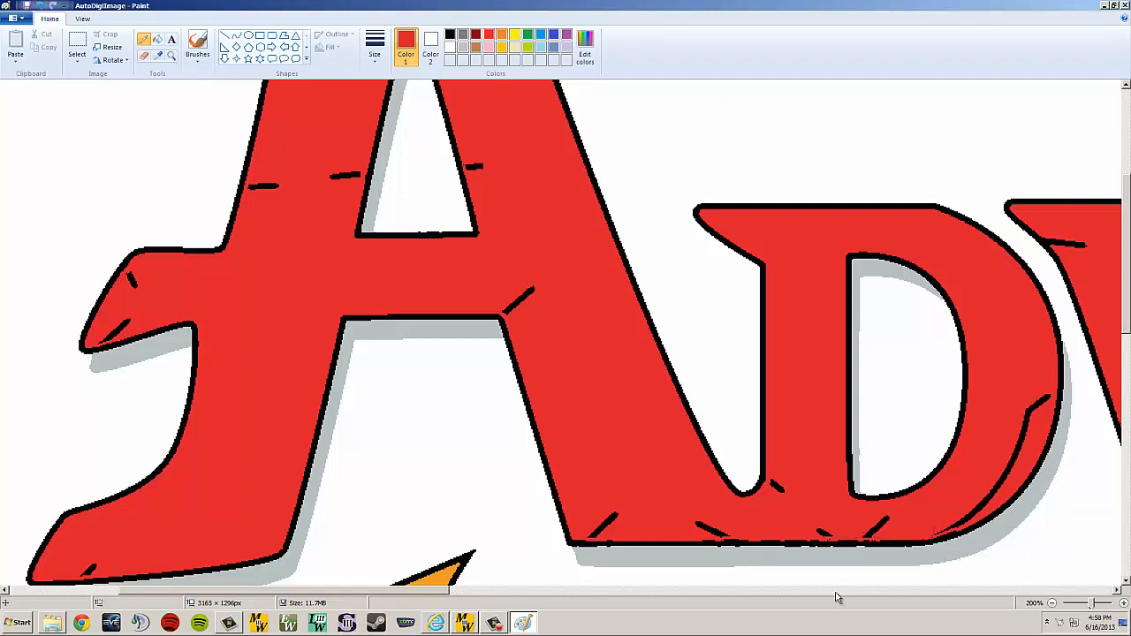
pyautogui.moveTo(433, 590); pyautogui.dragTo(614, 587)
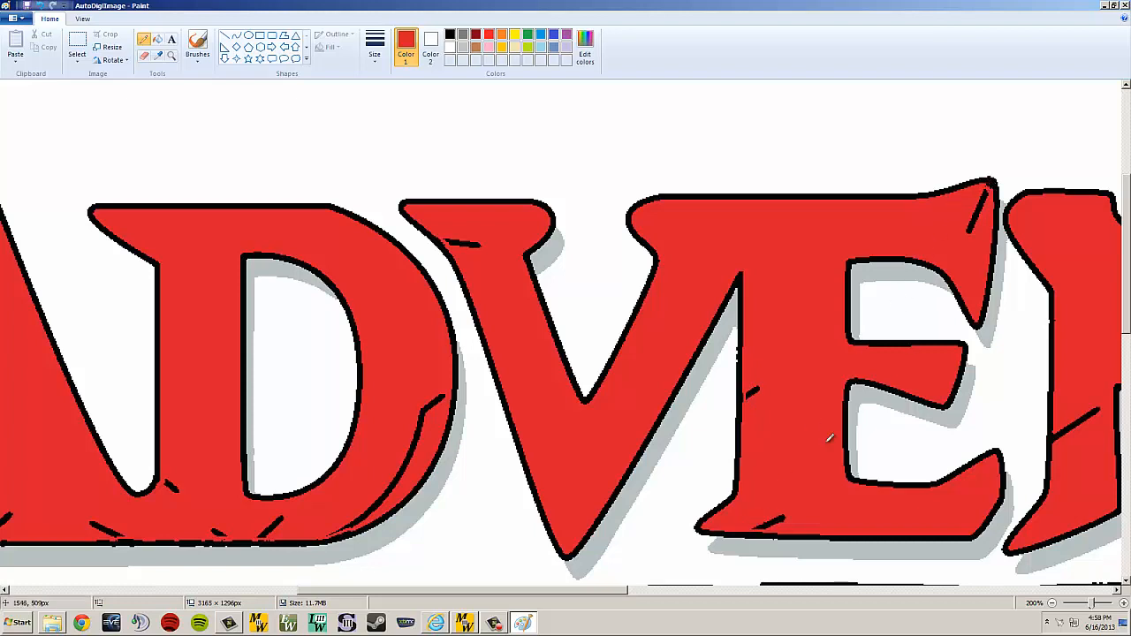
pyautogui.moveTo(594, 589); pyautogui.dragTo(720, 590)
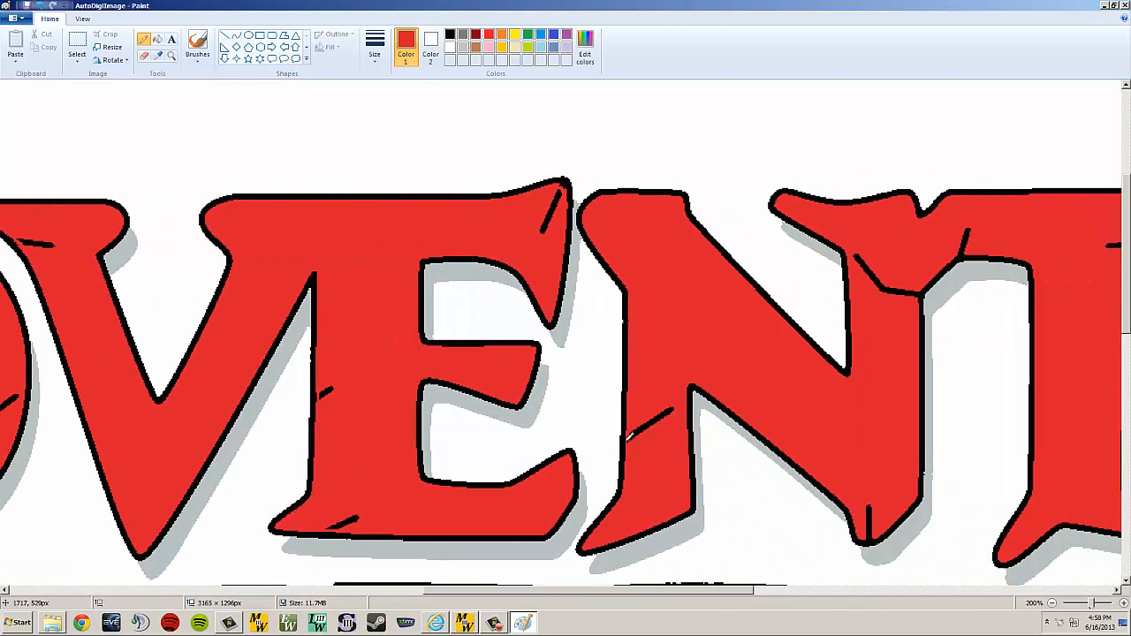
# Detach the detail lines on the N, T, U, R and final E of ADVENTURE from their outlines with red Pencil strokes
pyautogui.moveTo(636, 430); pyautogui.dragTo(627, 437)
pyautogui.moveTo(743, 590); pyautogui.dragTo(852, 591)
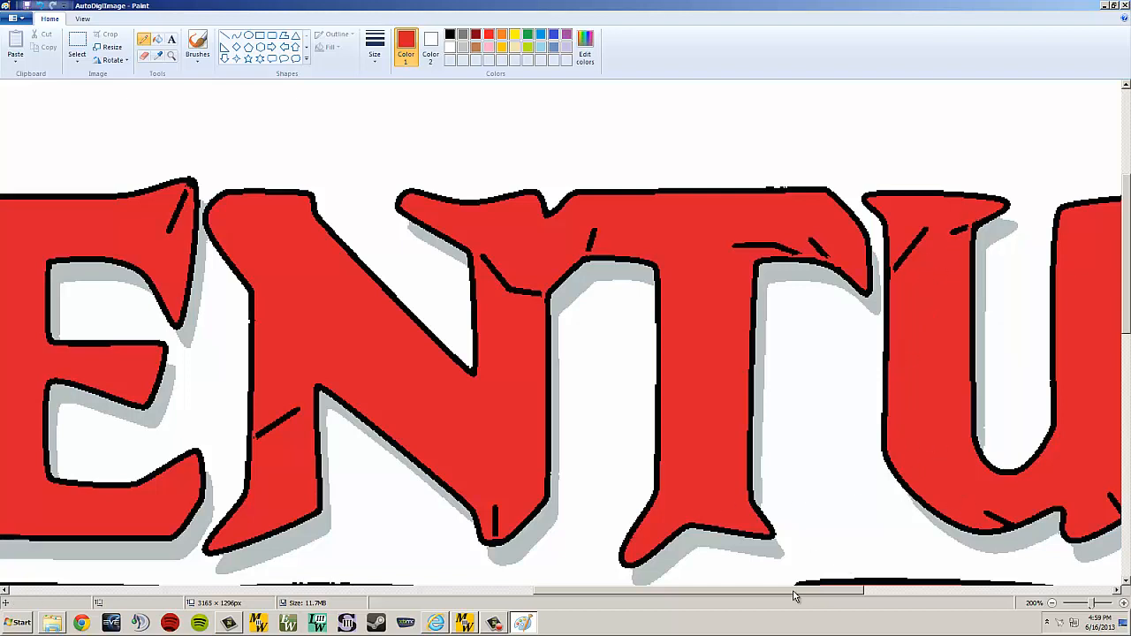
pyautogui.moveTo(794, 597); pyautogui.dragTo(870, 596)
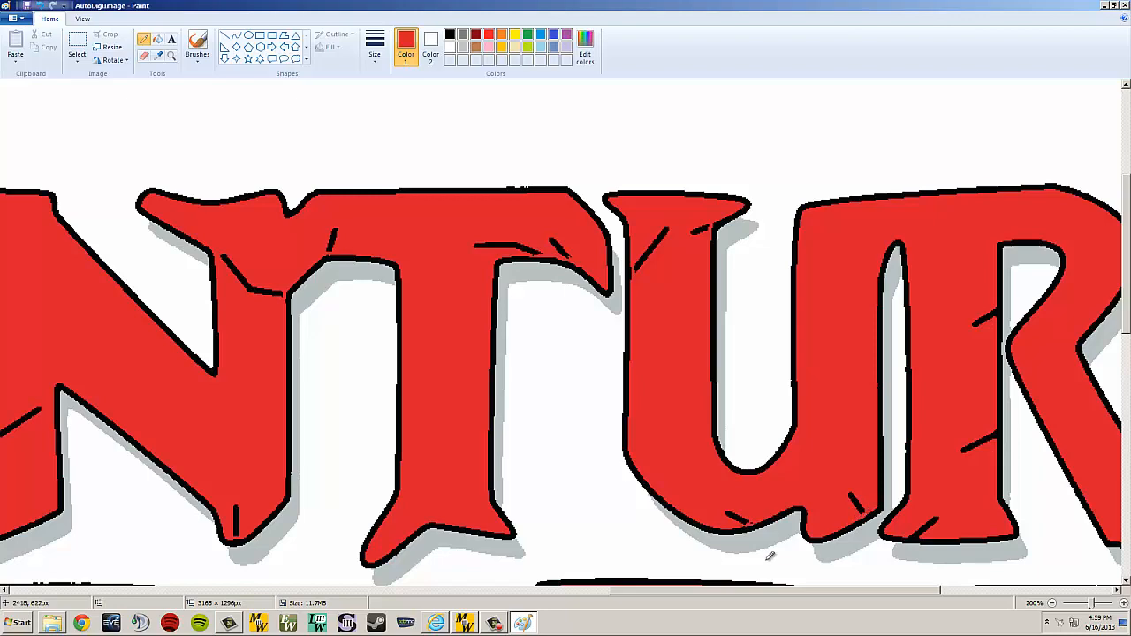
pyautogui.moveTo(730, 592); pyautogui.dragTo(828, 592)
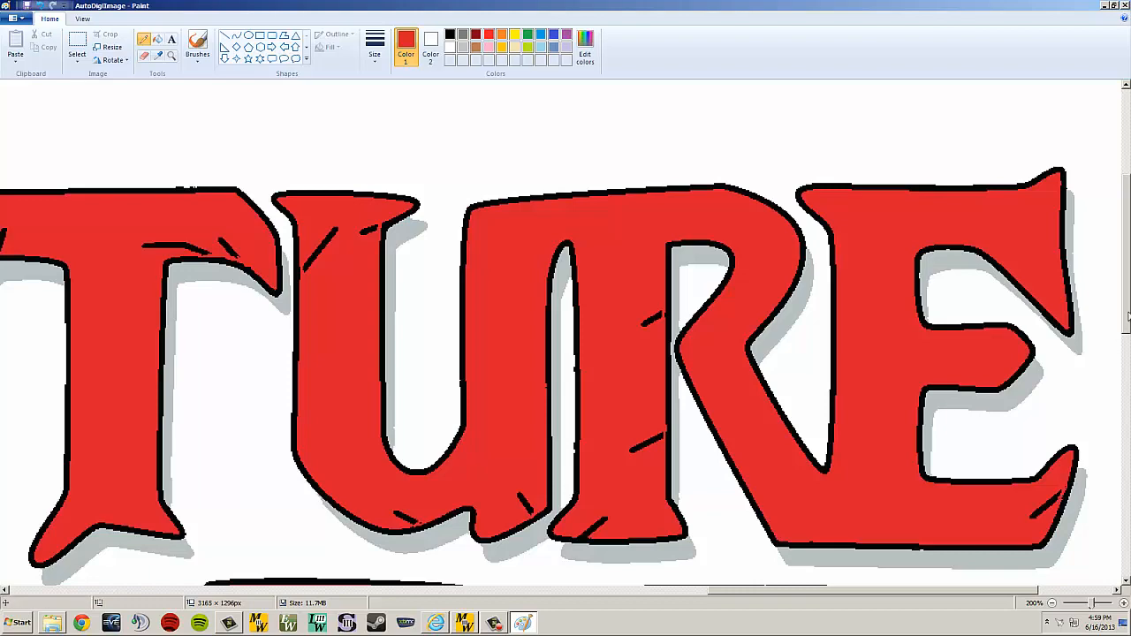
# Detach the detail lines on the E of TIME from its outline in red and draw over the black notch on its lower edge
pyautogui.moveTo(1125, 314); pyautogui.dragTo(1126, 387)
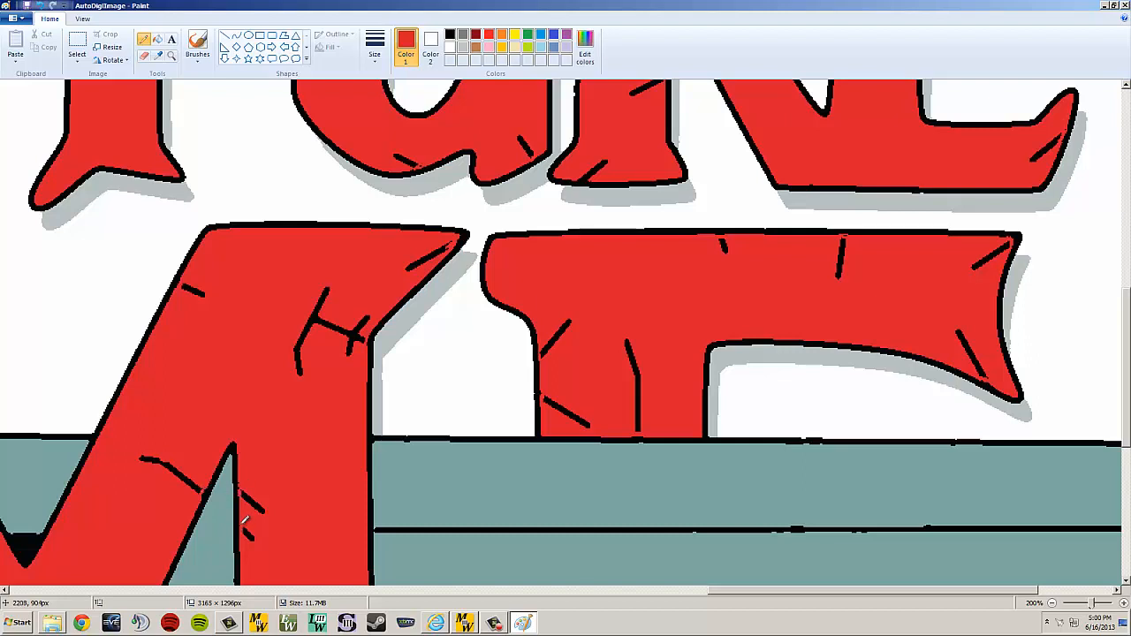
pyautogui.moveTo(1125, 324); pyautogui.dragTo(1103, 410)
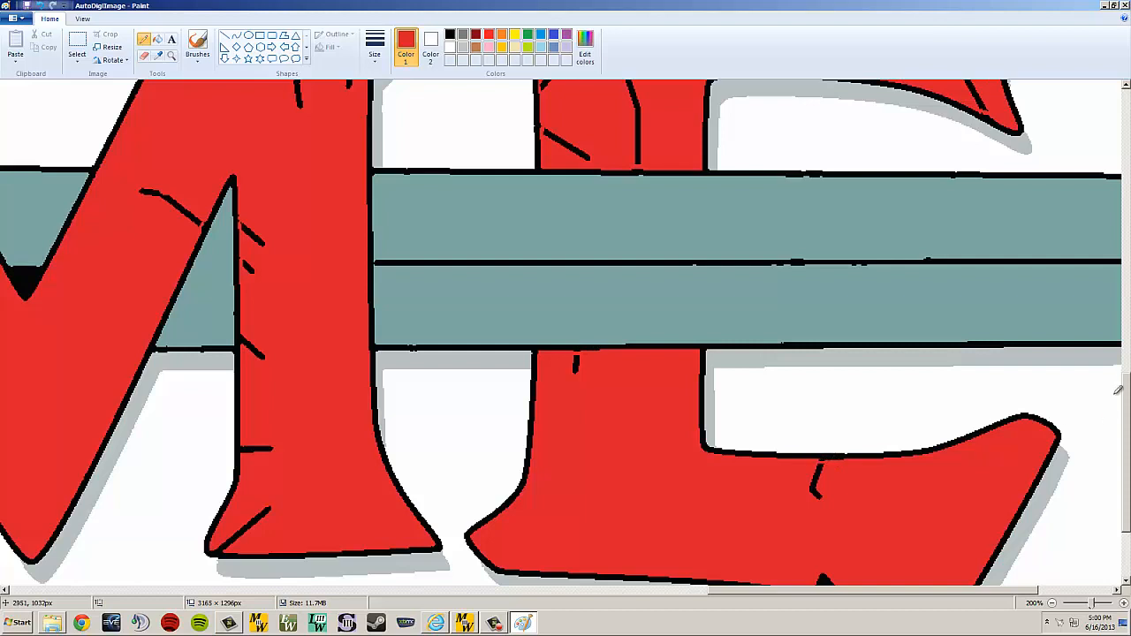
pyautogui.scroll(-3, 820, 458)
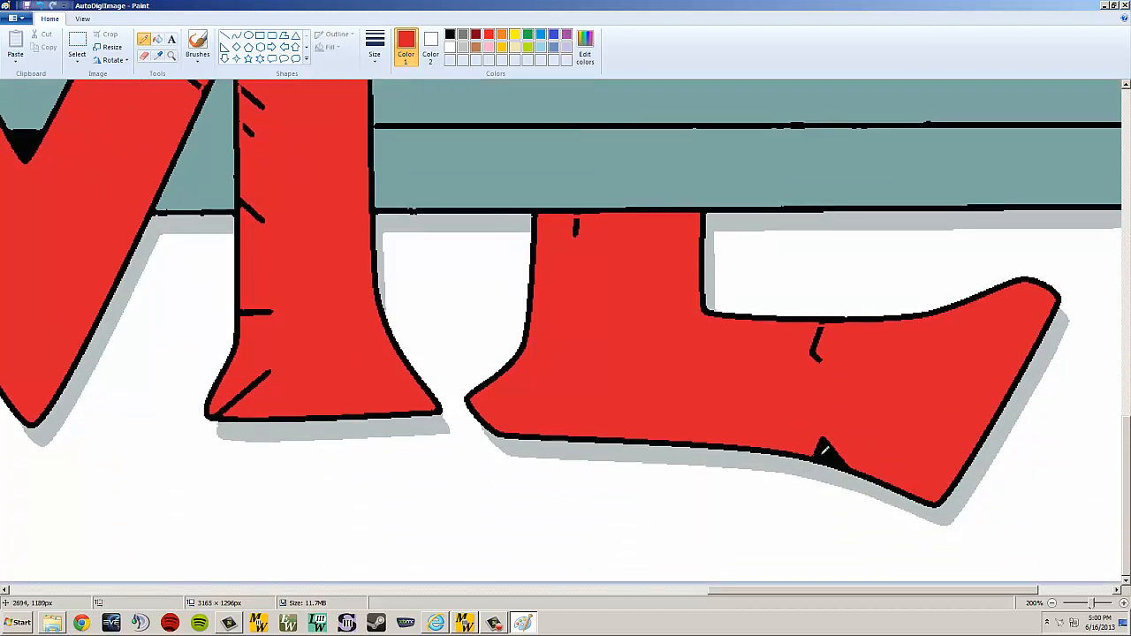
pyautogui.moveTo(817, 455)
pyautogui.mouseDown()
pyautogui.moveTo(850, 463)
pyautogui.moveTo(826, 455)
pyautogui.mouseUp()
# Cut the detail lines on the M of TIME loose from its outline in red, undoing the stray red stroke below the letter
pyautogui.moveTo(760, 590); pyautogui.dragTo(640, 586)
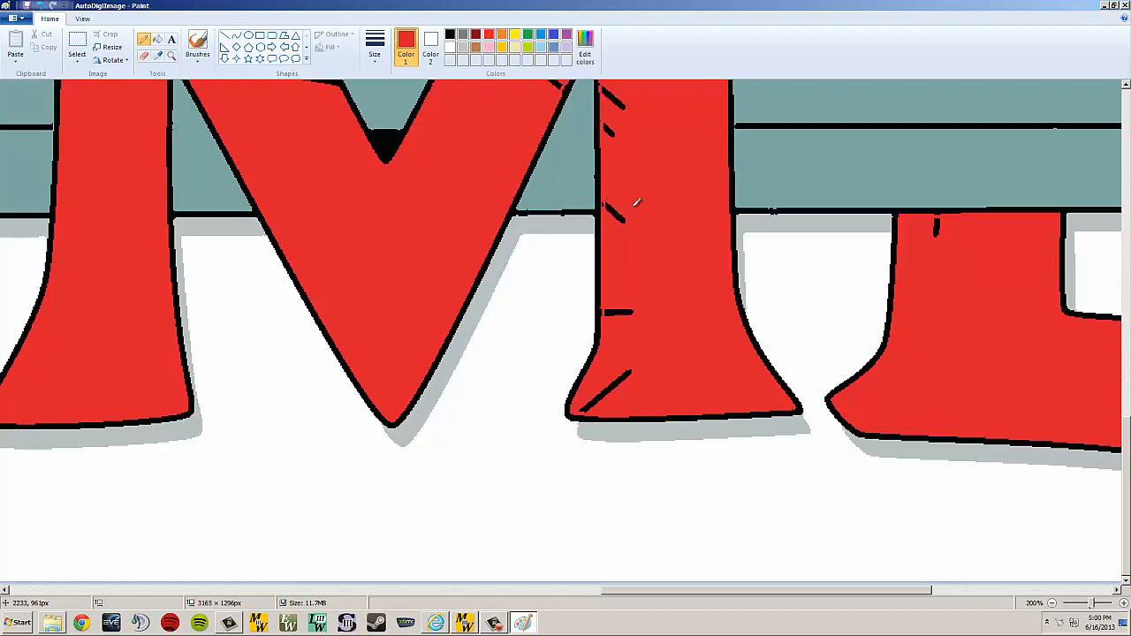
pyautogui.scroll(3, 672, 244)
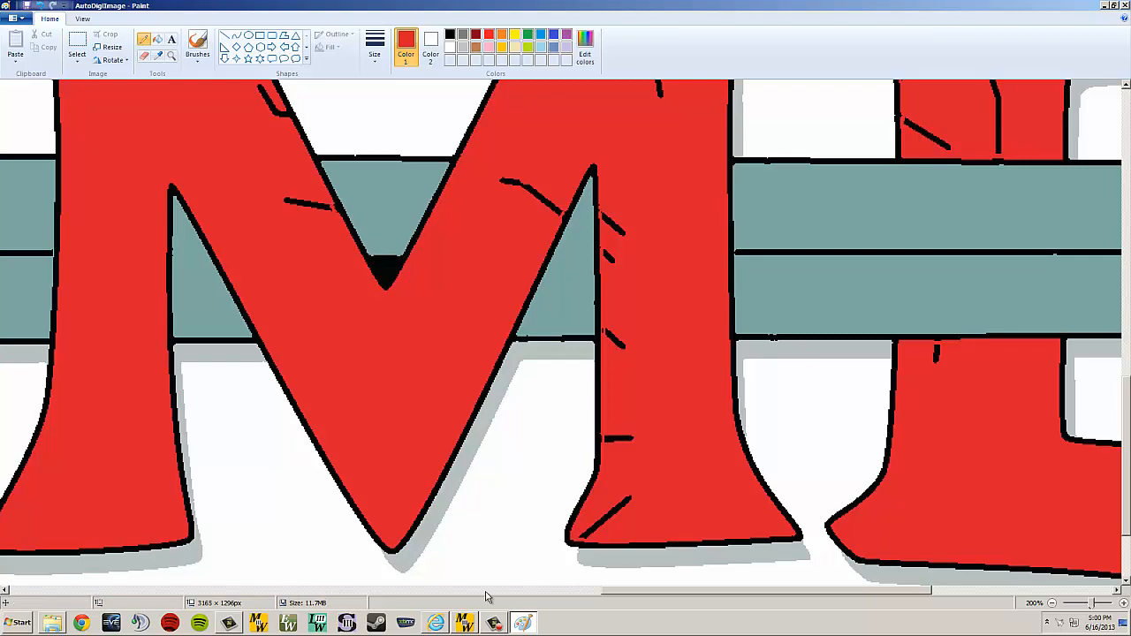
pyautogui.moveTo(617, 591); pyautogui.dragTo(509, 579)
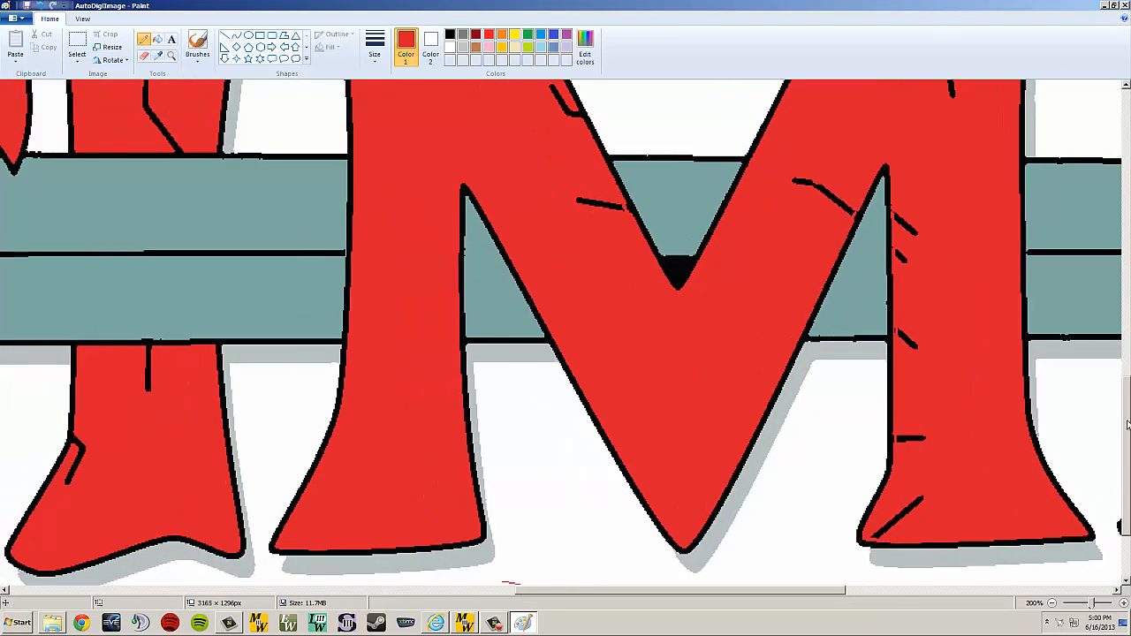
pyautogui.scroll(-2, 1127, 424)
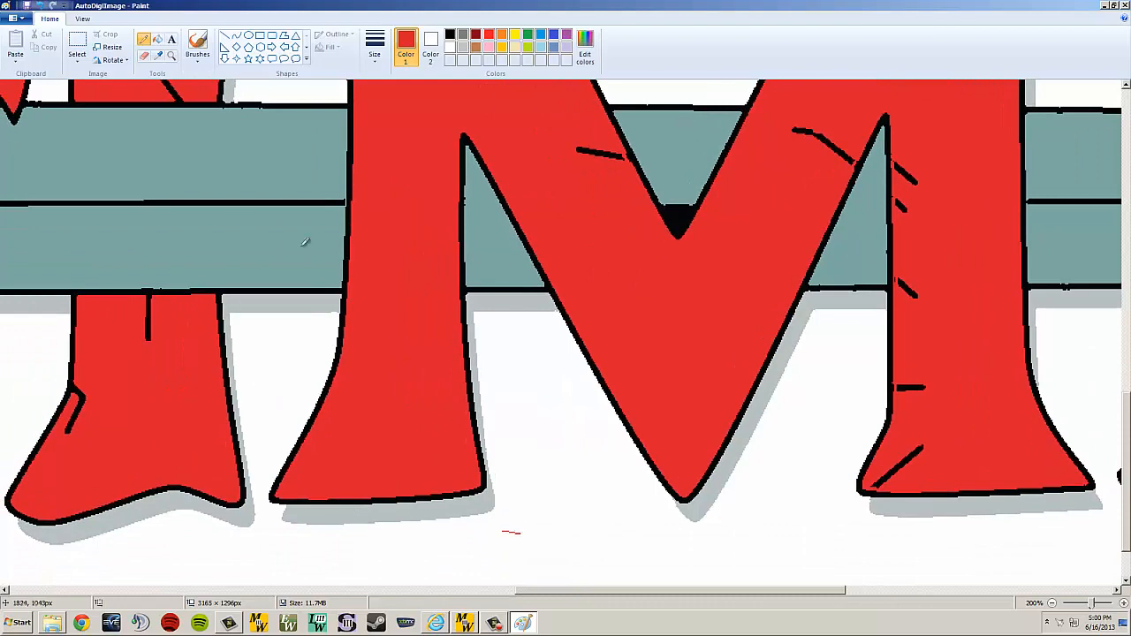
pyautogui.click(40, 5)
pyautogui.scroll(10, 1128, 415)
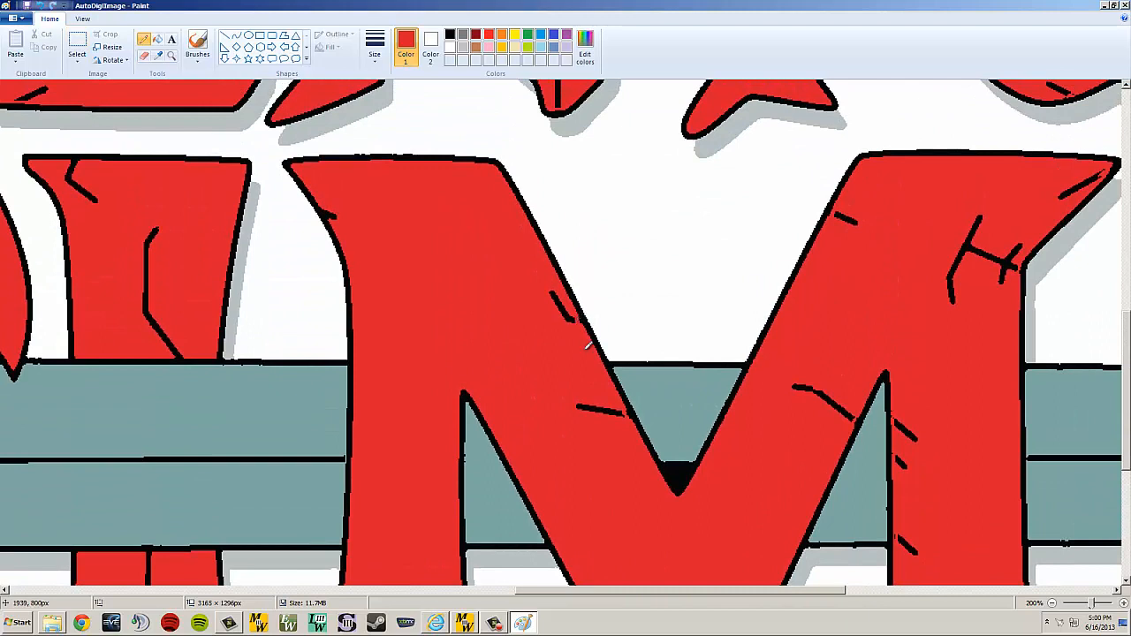
pyautogui.moveTo(695, 590); pyautogui.dragTo(622, 591)
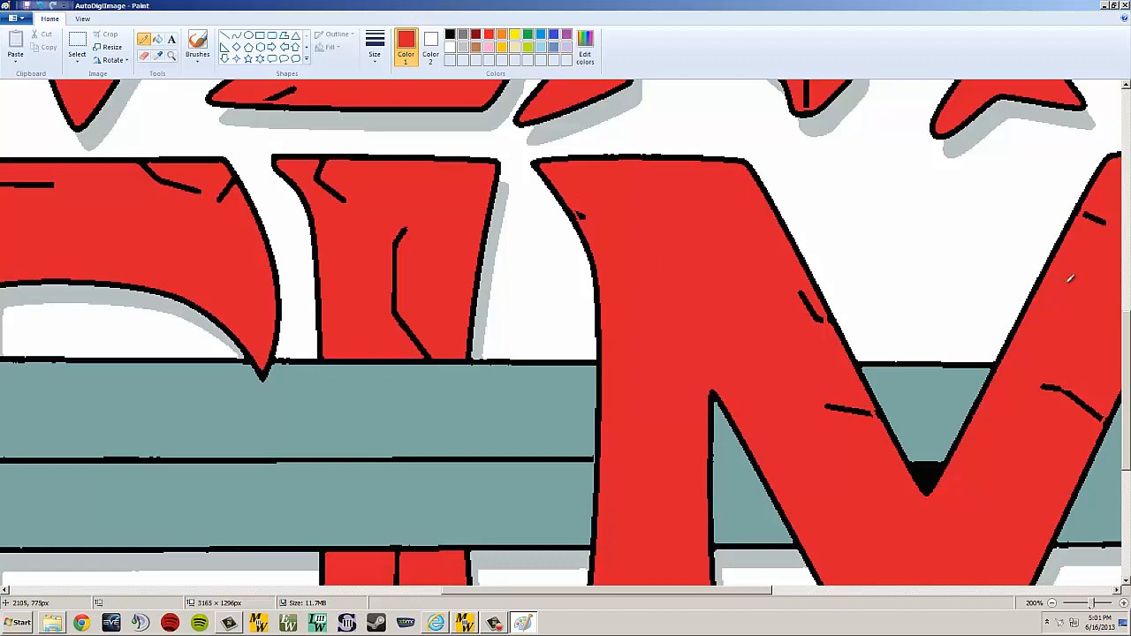
# Separate the detail lines on the lower and upper parts of the I in TIME from its outline with red Pencil strokes
pyautogui.moveTo(1125, 316); pyautogui.dragTo(1123, 414)
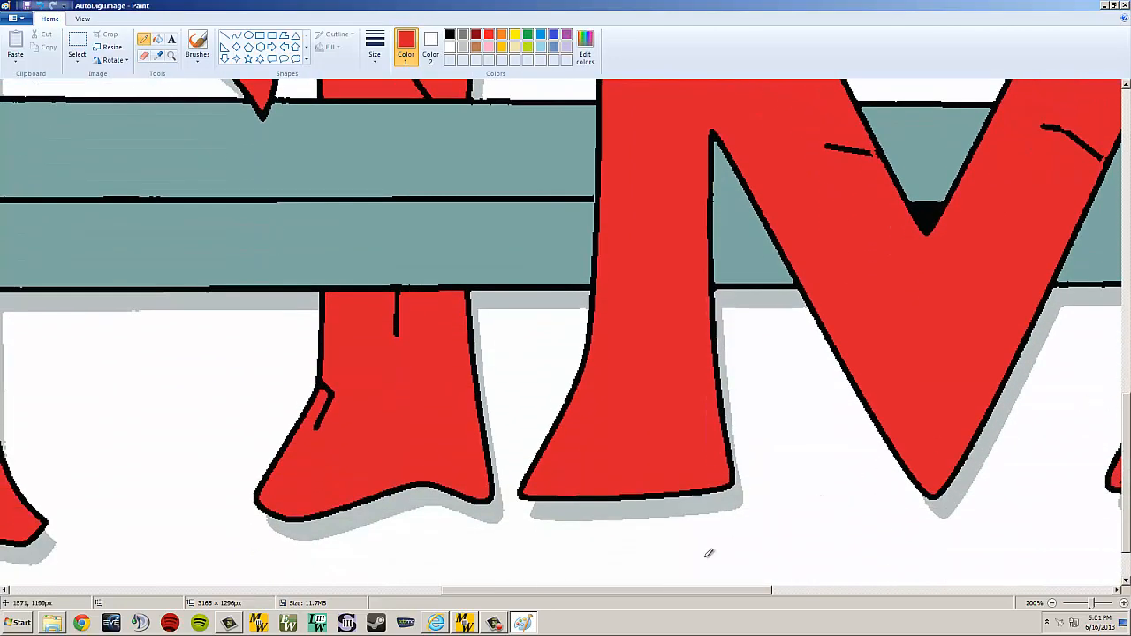
pyautogui.moveTo(648, 596); pyautogui.dragTo(568, 597)
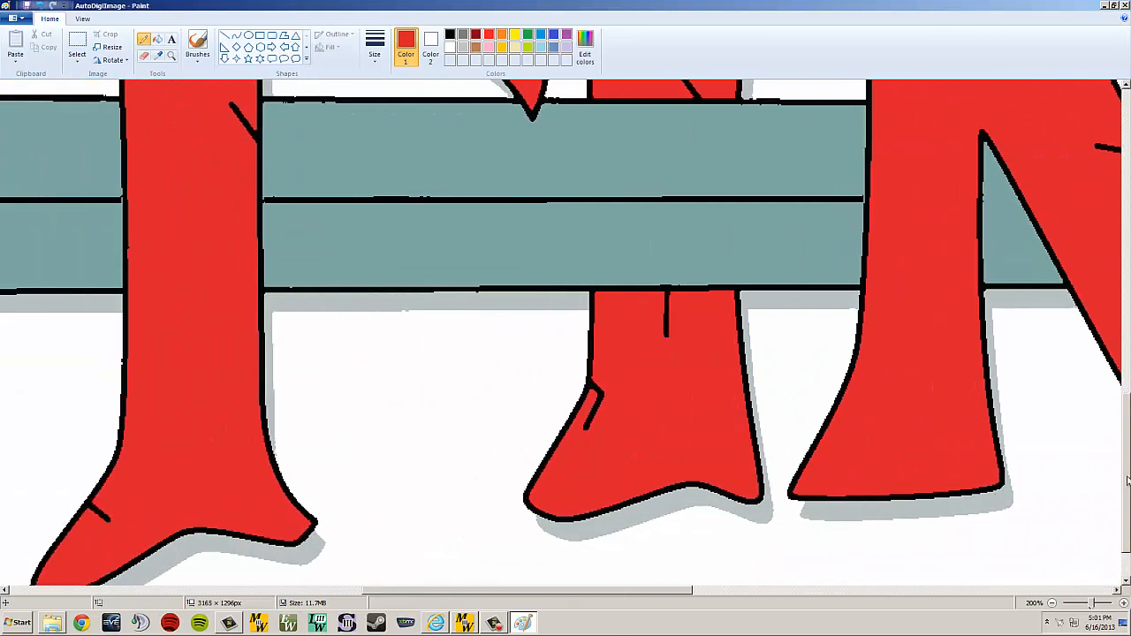
pyautogui.scroll(3, 1113, 471)
pyautogui.scroll(-3, 1066, 440)
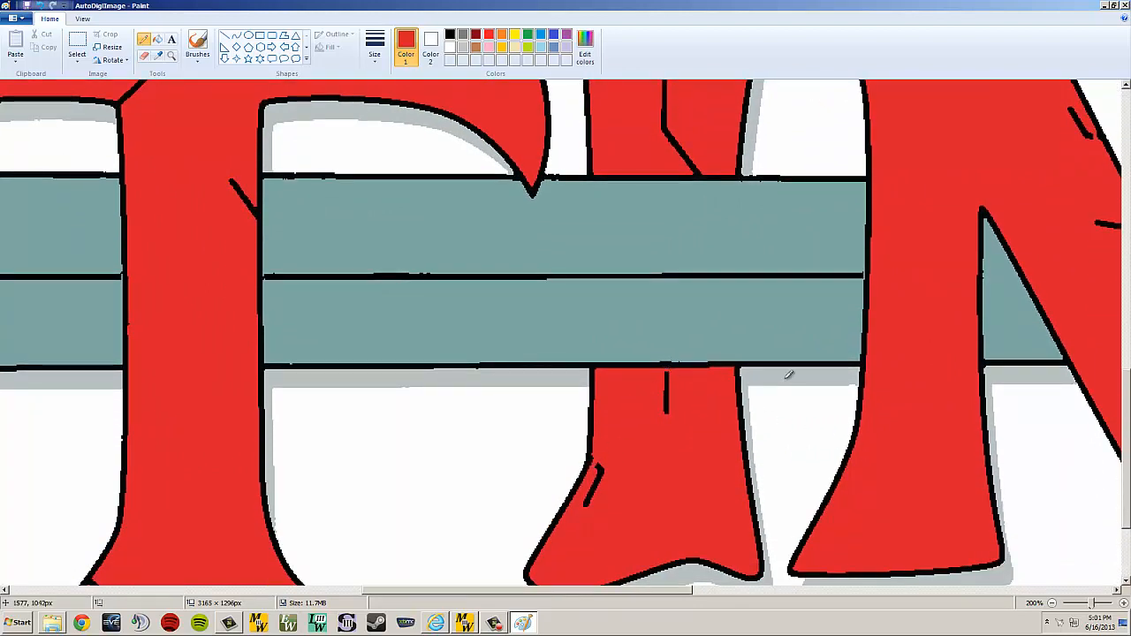
pyautogui.moveTo(1127, 375); pyautogui.dragTo(1124, 296)
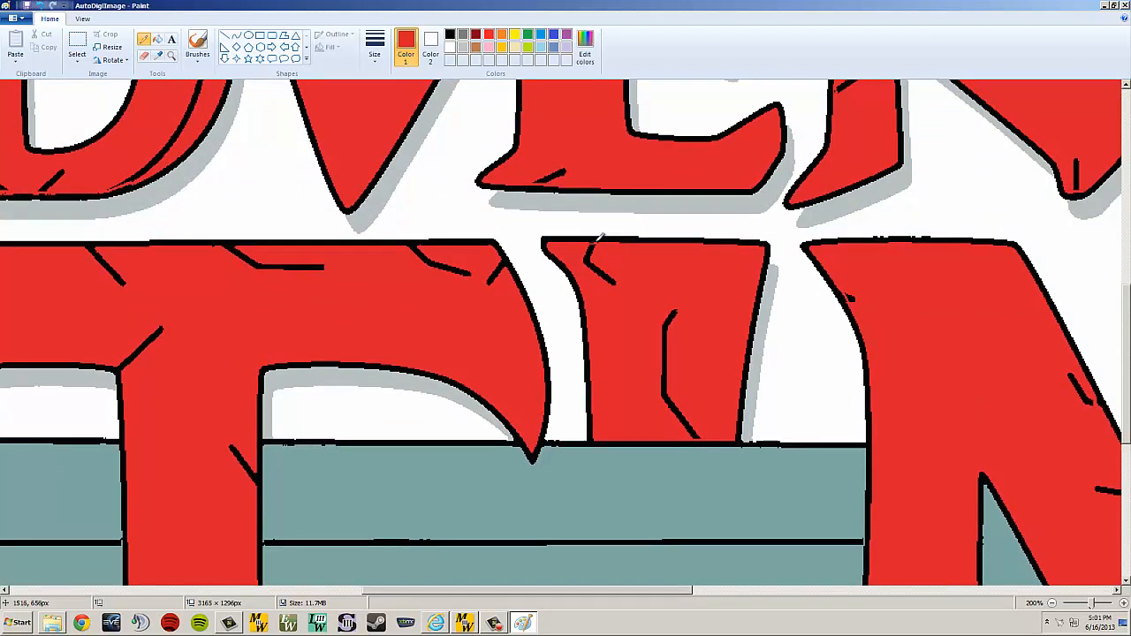
# Detach the detail lines on the crossbar, stem and foot of the T in TIME from its outline with red Pencil strokes
pyautogui.moveTo(659, 590); pyautogui.dragTo(605, 590)
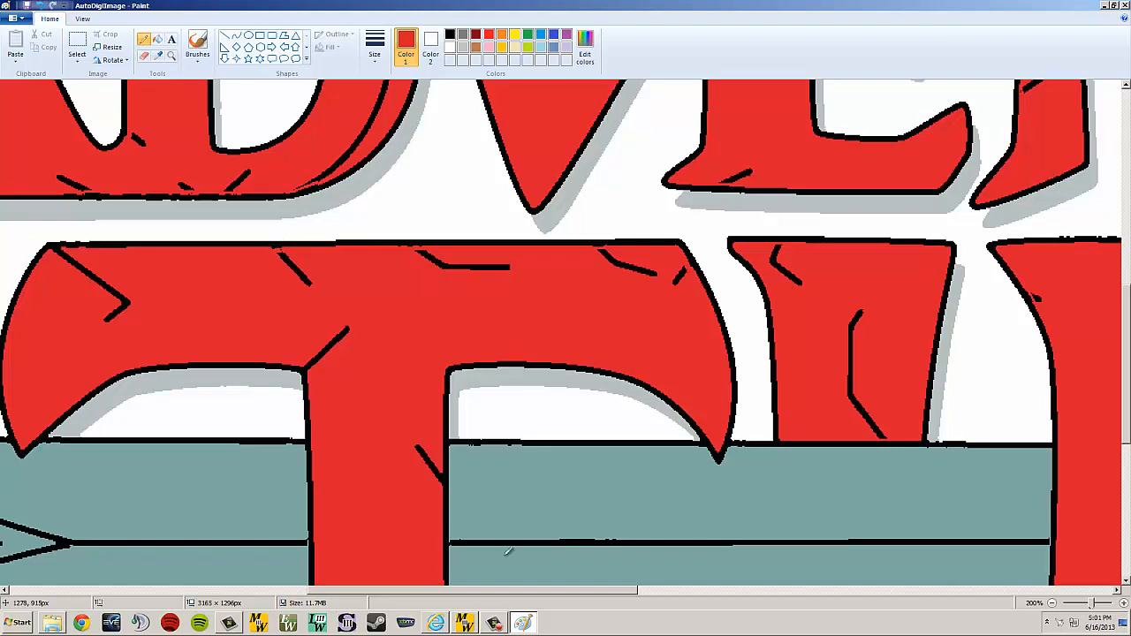
pyautogui.hscroll(-3, 448, 591)
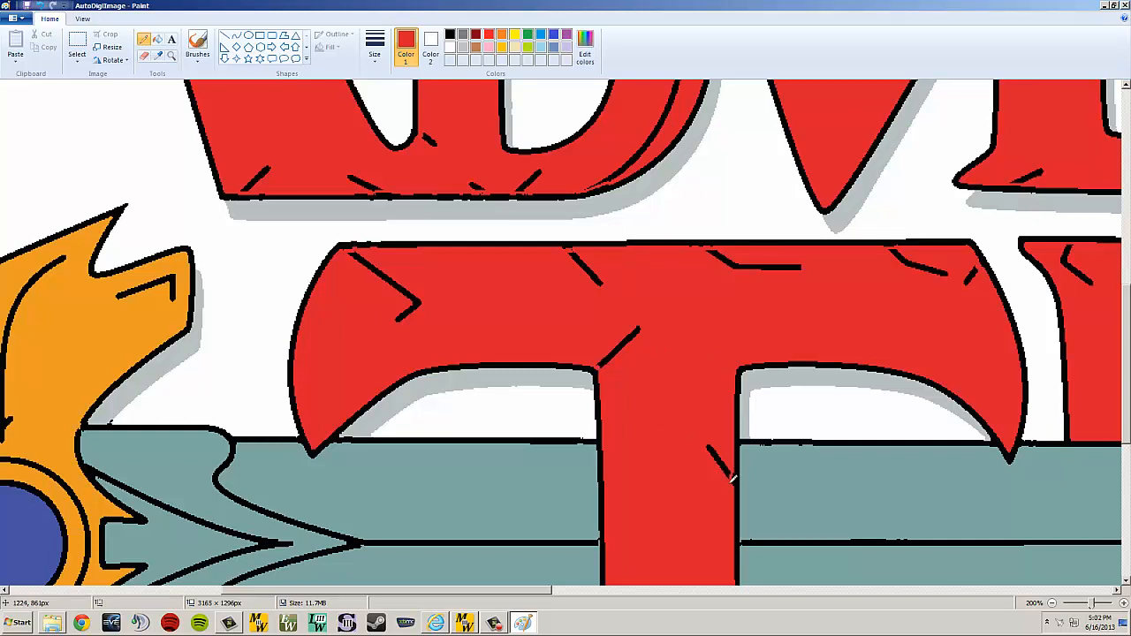
pyautogui.moveTo(1126, 332); pyautogui.dragTo(1125, 470)
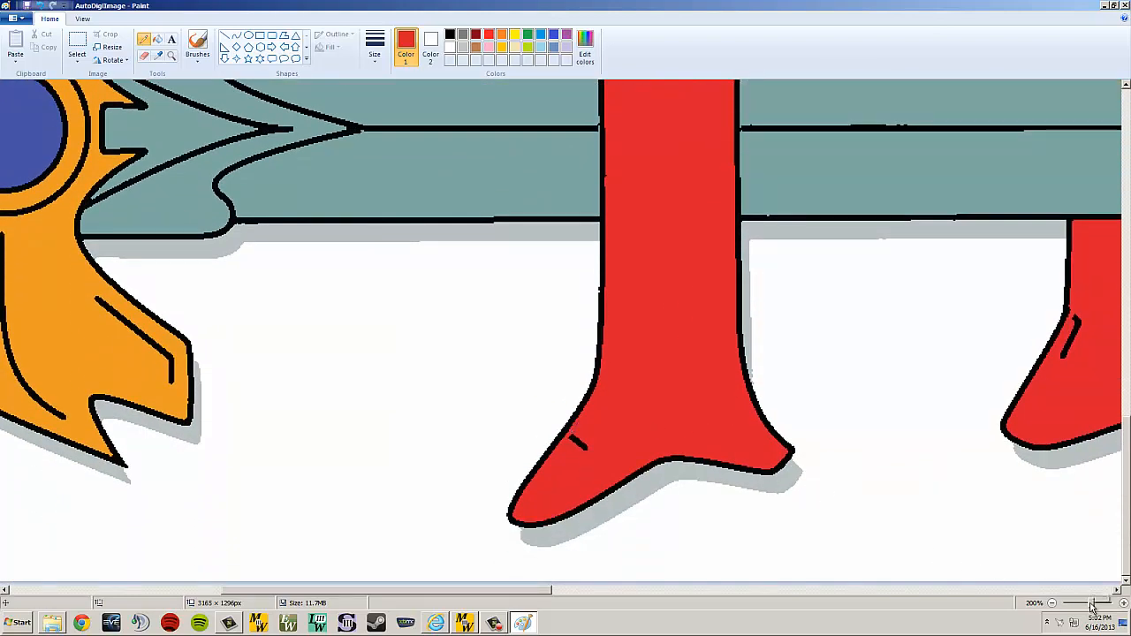
# Flood-fill the black detail lines inside the A, D, V, E, N, T and U of ADVENTURE with red
pyautogui.moveTo(1094, 603); pyautogui.dragTo(1086, 608)
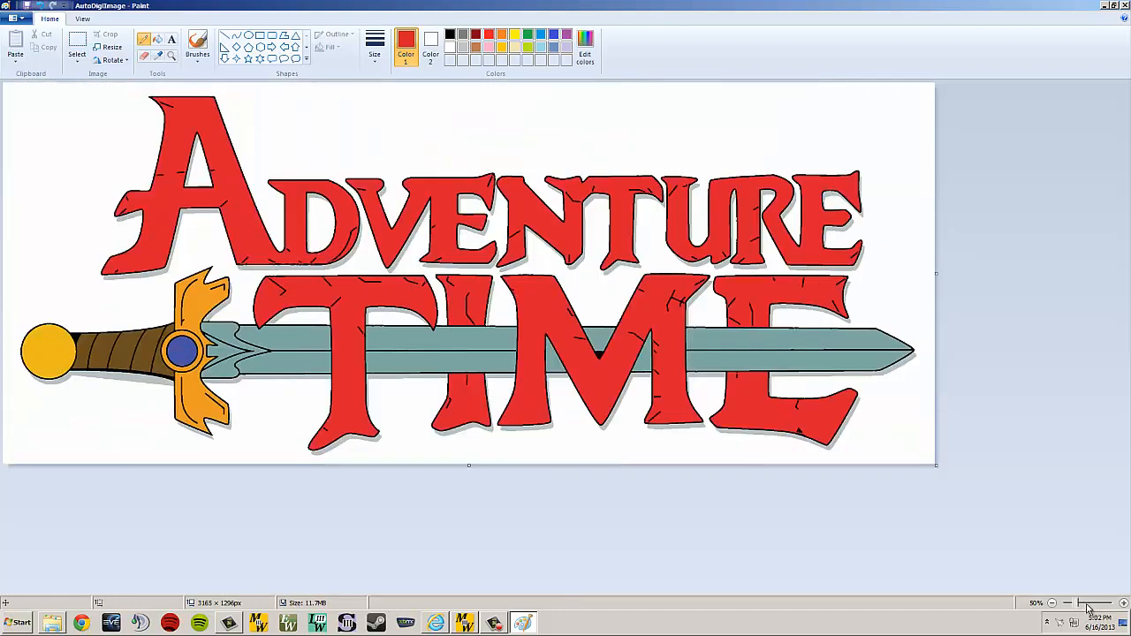
pyautogui.click(1088, 606)
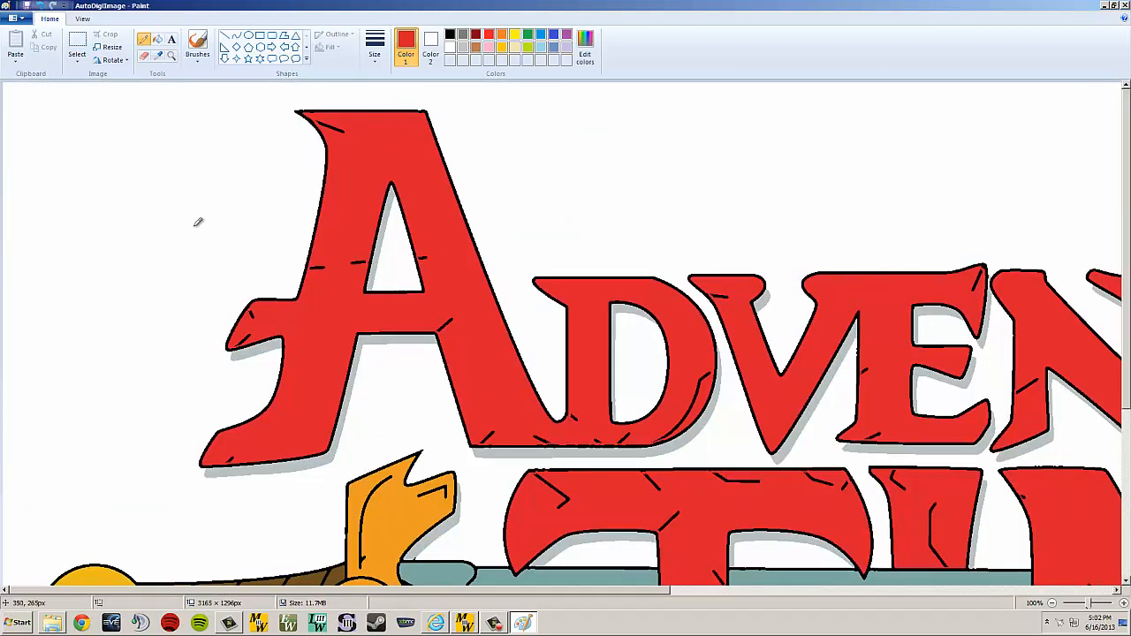
pyautogui.click(157, 40)
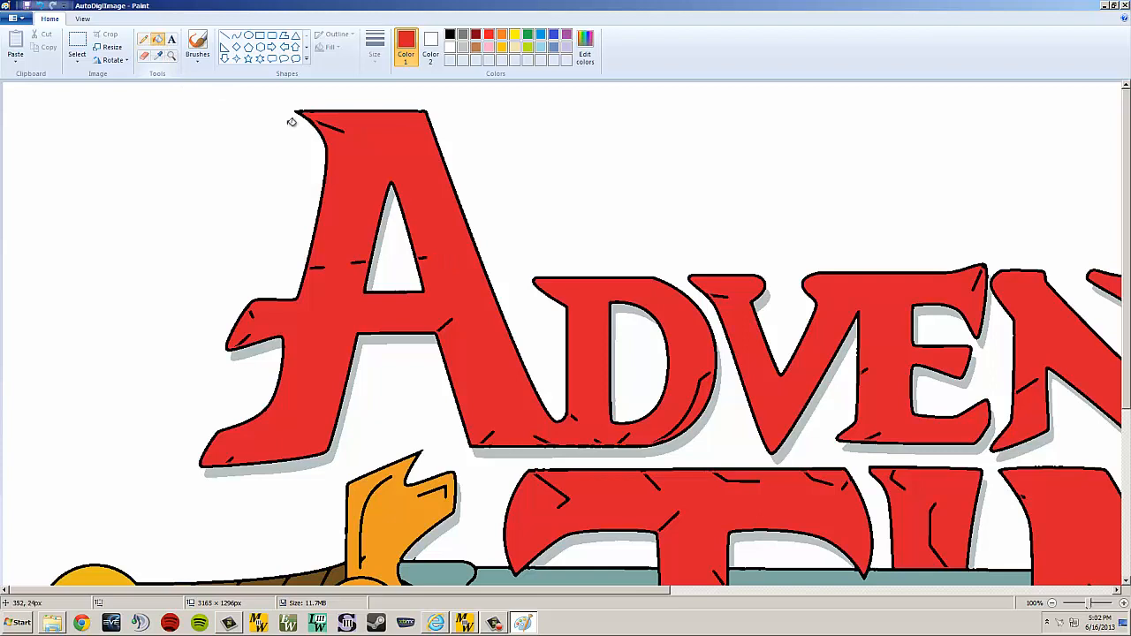
pyautogui.click(332, 127)
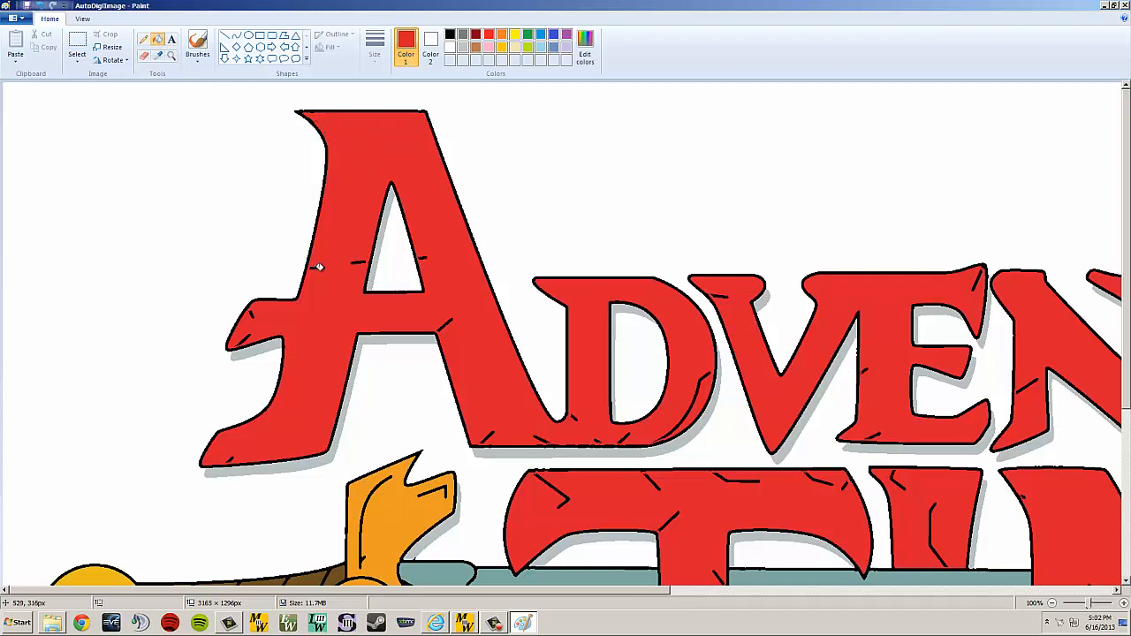
pyautogui.click(320, 268)
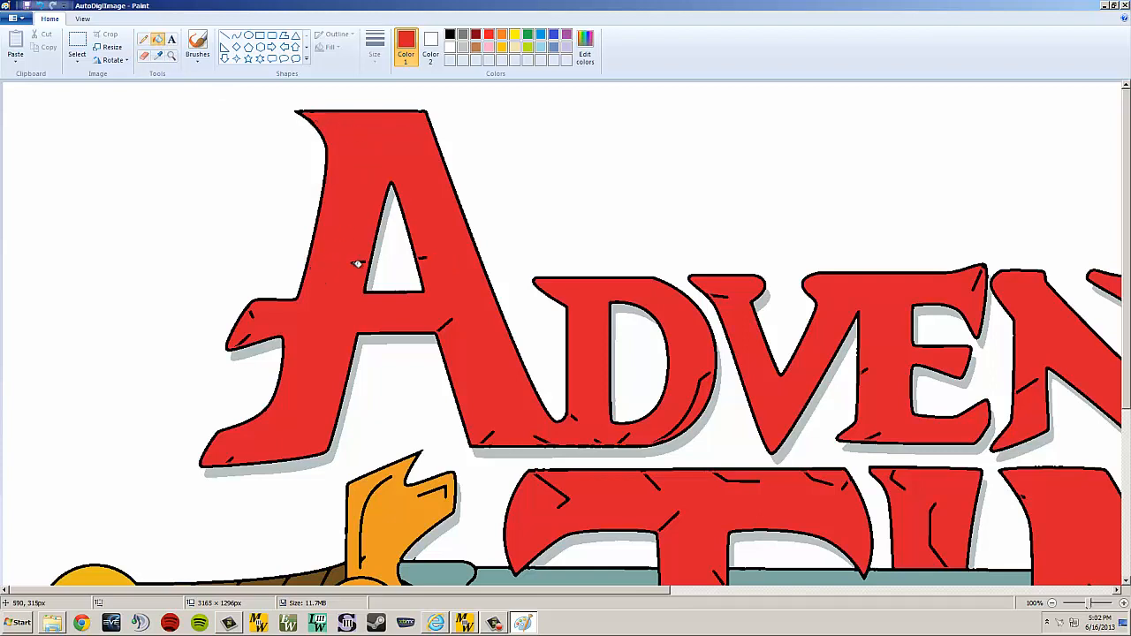
pyautogui.click(425, 257)
pyautogui.click(251, 314)
pyautogui.click(447, 325)
pyautogui.click(235, 454)
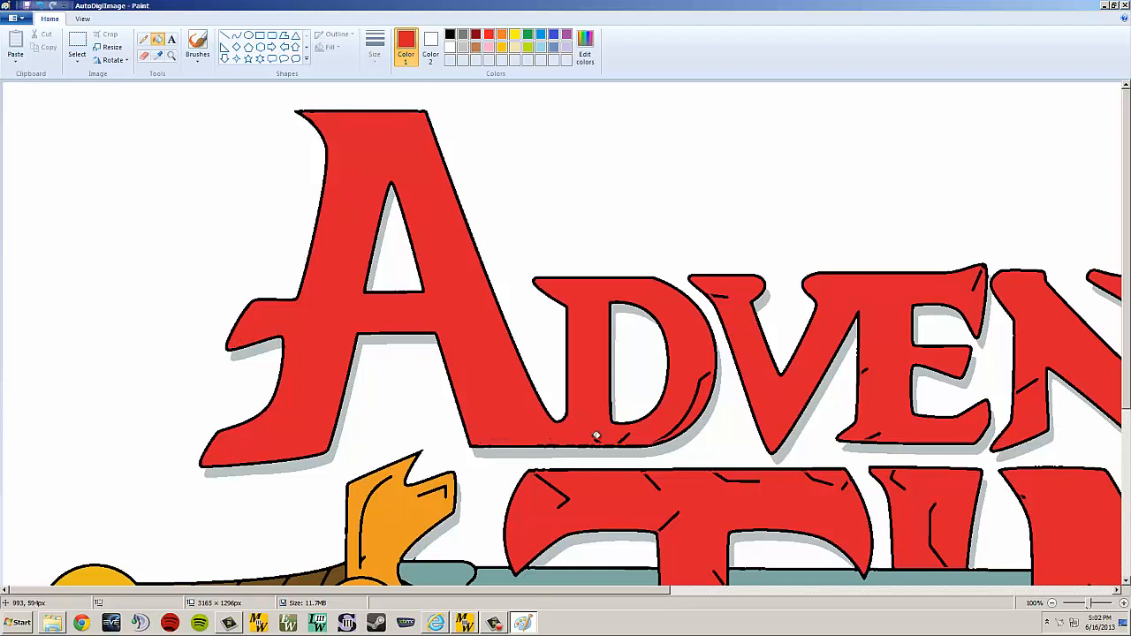
pyautogui.click(695, 406)
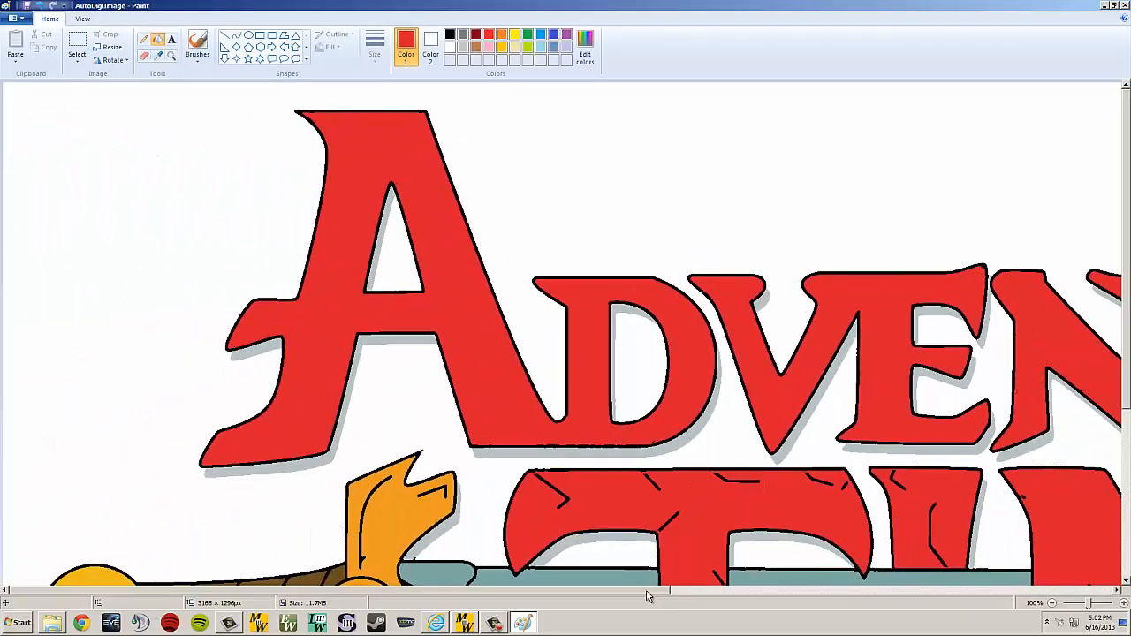
pyautogui.moveTo(651, 591); pyautogui.dragTo(884, 586)
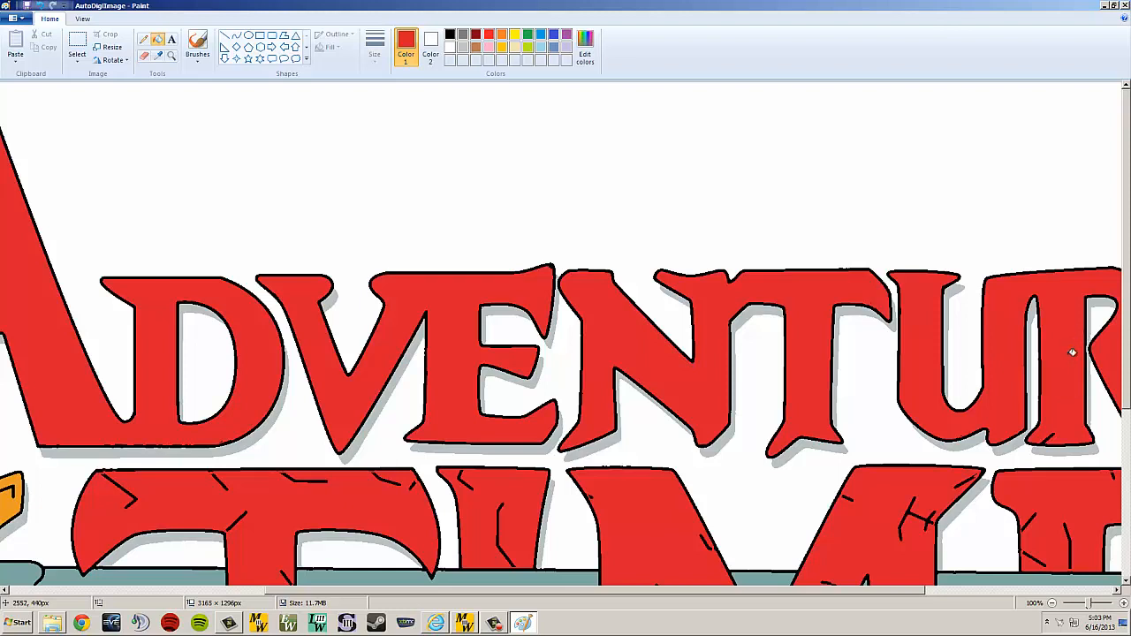
# Undo the red fill that spilled into the R's outline in ADVENTURE, separate its foot detail line with the Pencil and fill it red
pyautogui.click(1051, 438)
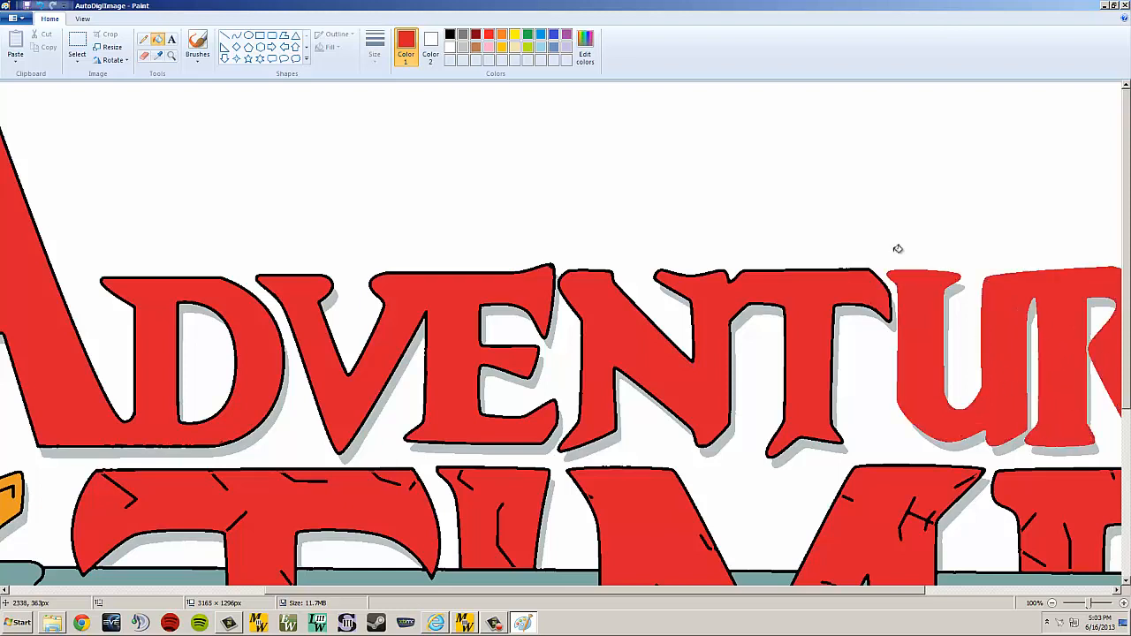
pyautogui.click(41, 6)
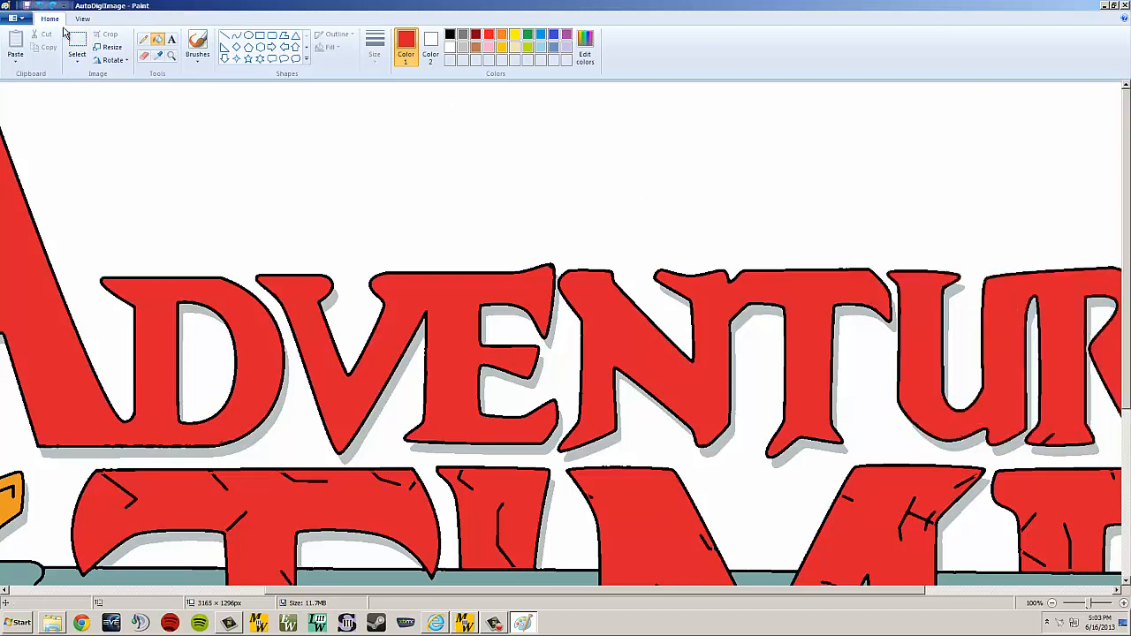
pyautogui.click(143, 39)
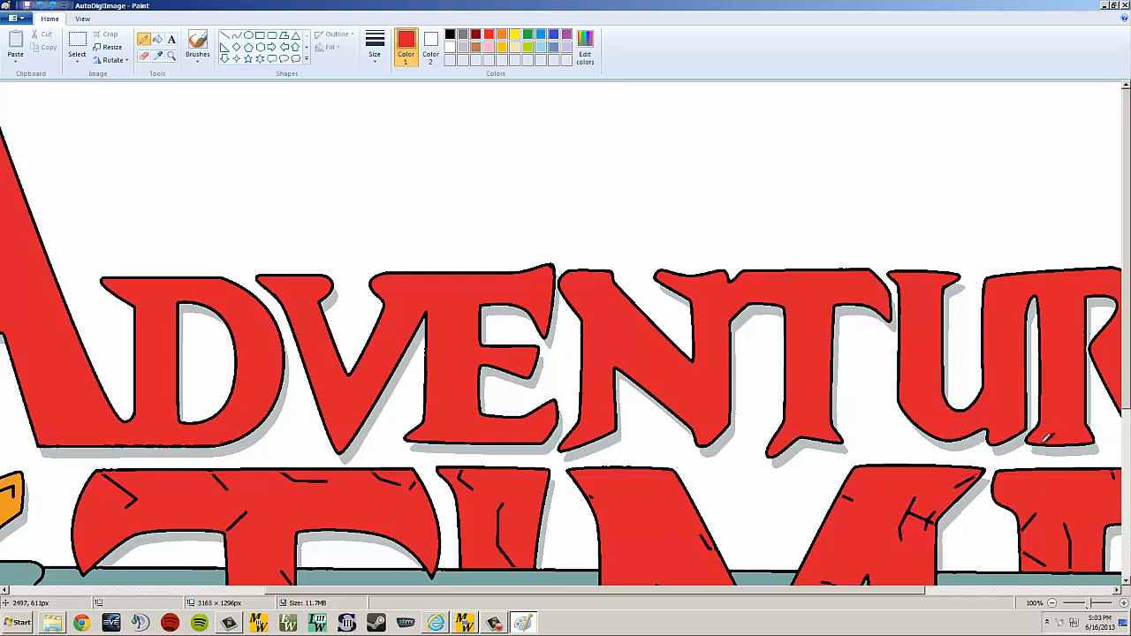
pyautogui.click(157, 39)
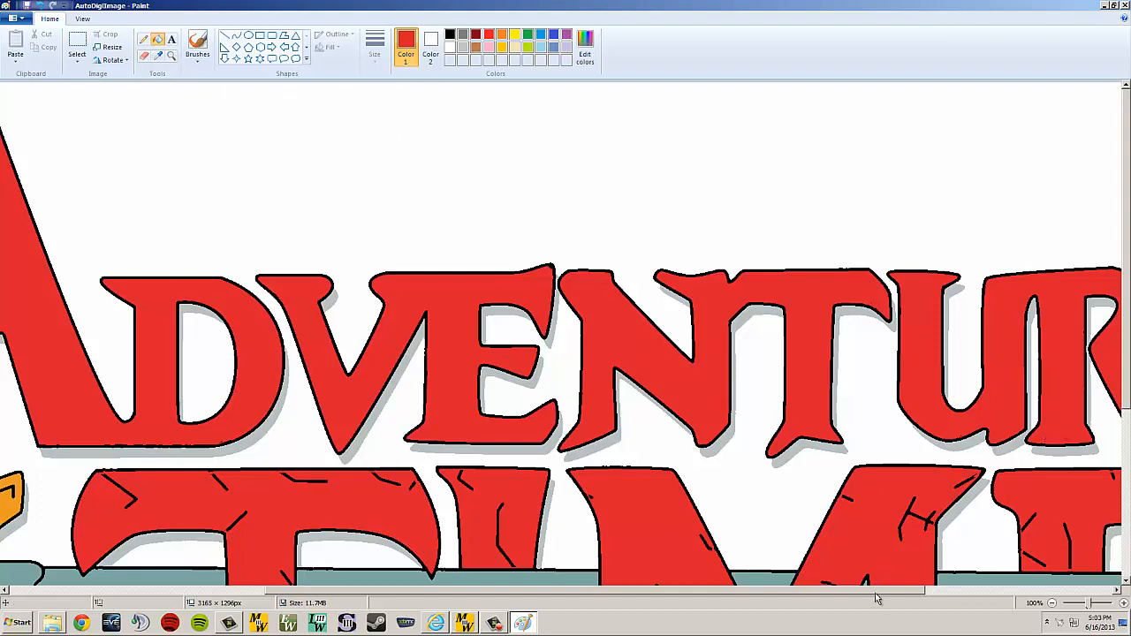
# Flood-fill the black detail lines inside the E and M of TIME with red
pyautogui.hscroll(5, 1025, 424)
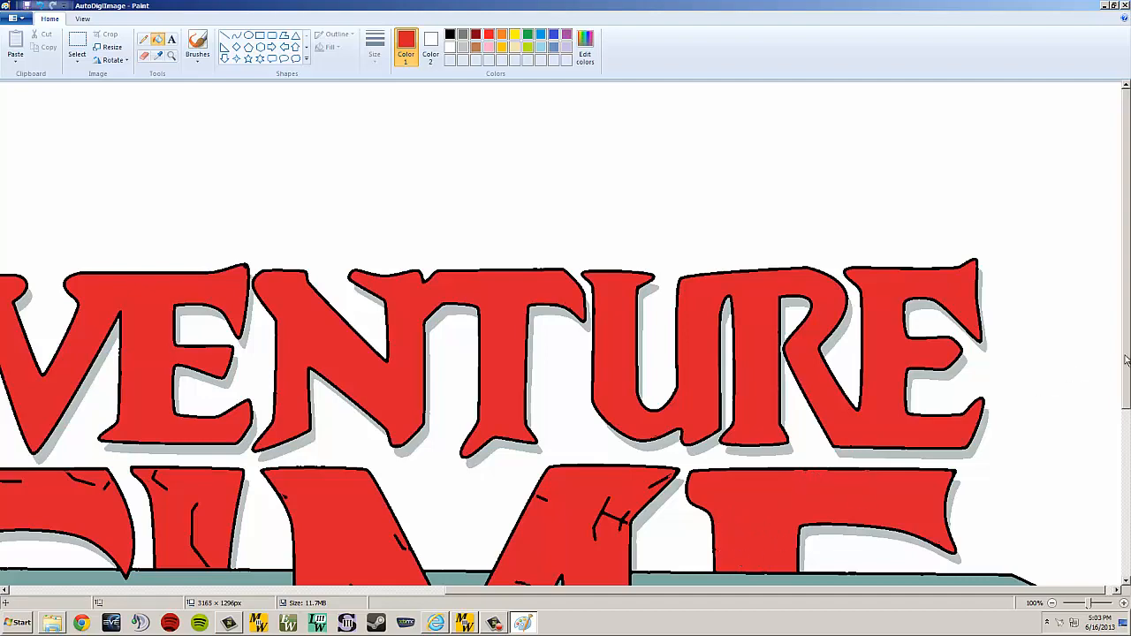
pyautogui.moveTo(1126, 360); pyautogui.dragTo(1114, 462)
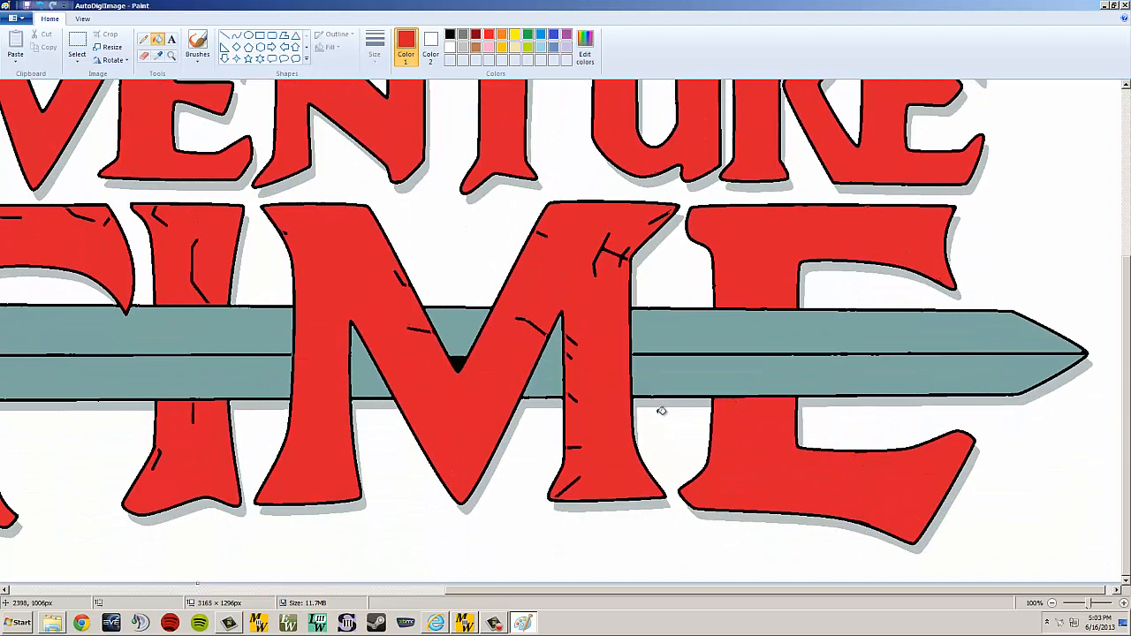
pyautogui.click(578, 478)
pyautogui.click(599, 261)
pyautogui.click(657, 220)
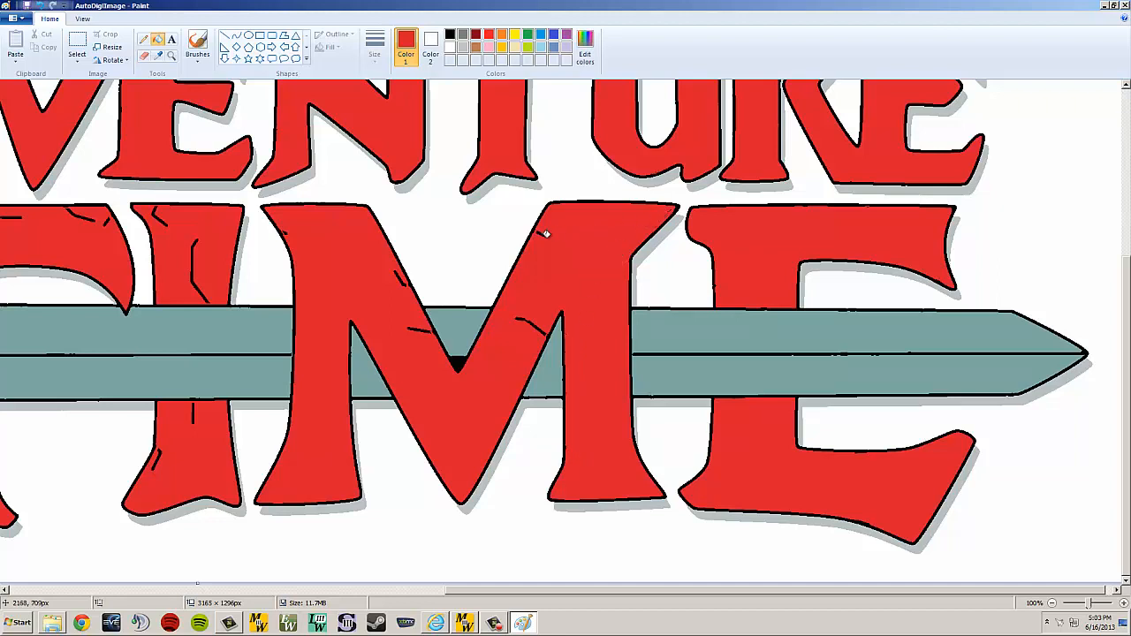
pyautogui.click(521, 325)
pyautogui.click(419, 327)
pyautogui.click(400, 278)
# Fill the detail lines on the upper and lower parts of the I in TIME with red
pyautogui.click(193, 258)
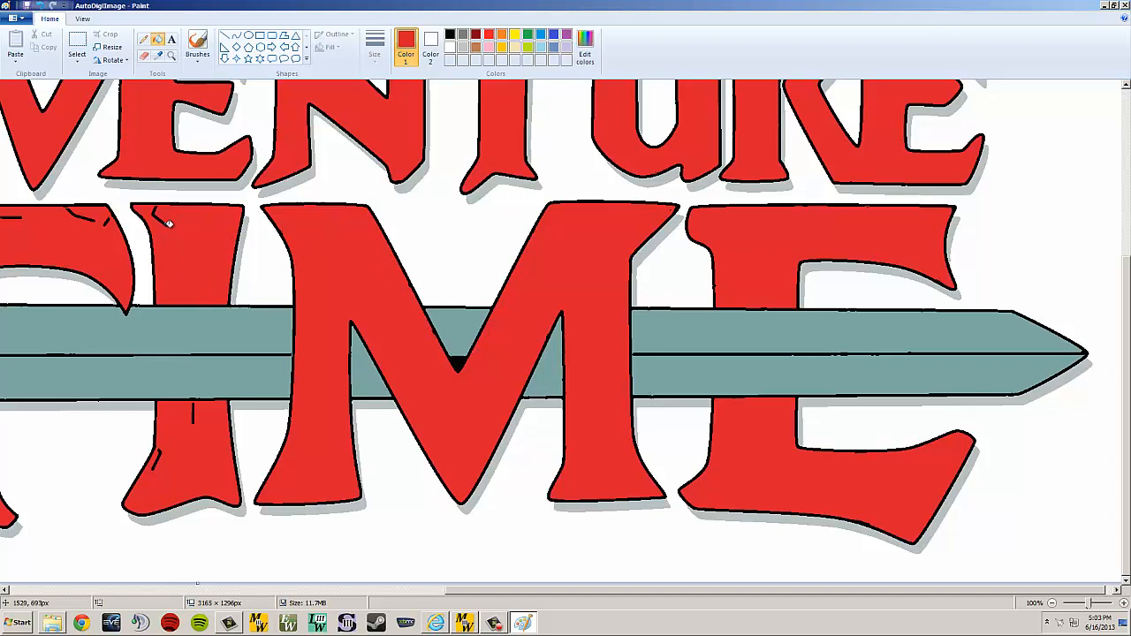
pyautogui.click(168, 224)
pyautogui.click(195, 414)
pyautogui.click(160, 453)
# Fill the detail lines on the crossbar, stem and foot of the T in TIME with red
pyautogui.moveTo(833, 596); pyautogui.dragTo(555, 596)
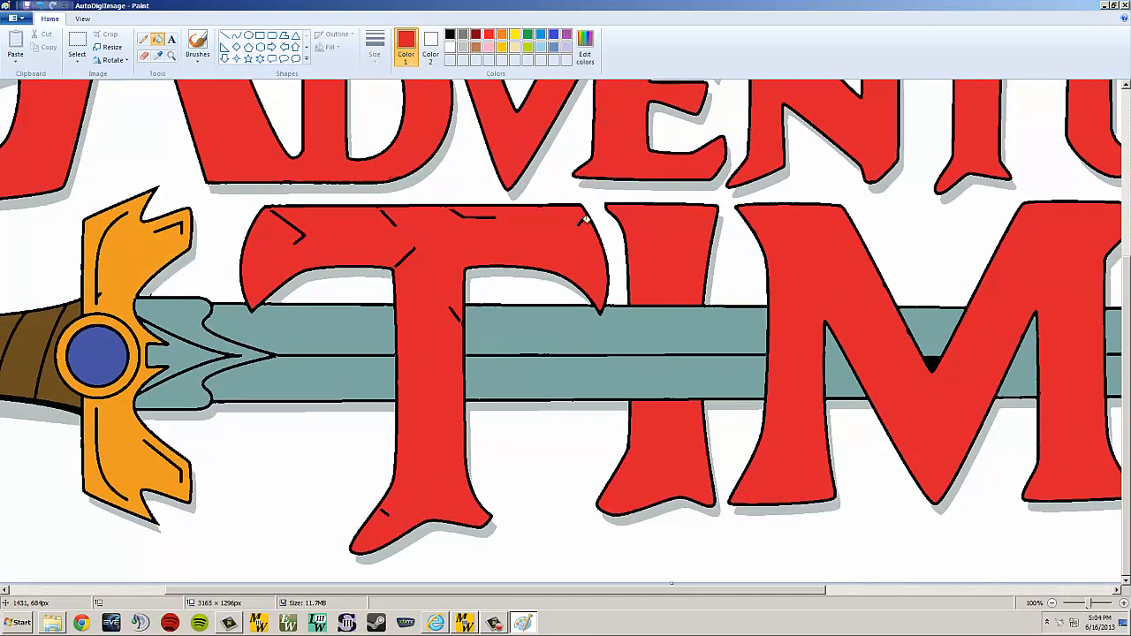
pyautogui.click(454, 311)
pyautogui.click(414, 253)
pyautogui.click(396, 223)
pyautogui.click(464, 216)
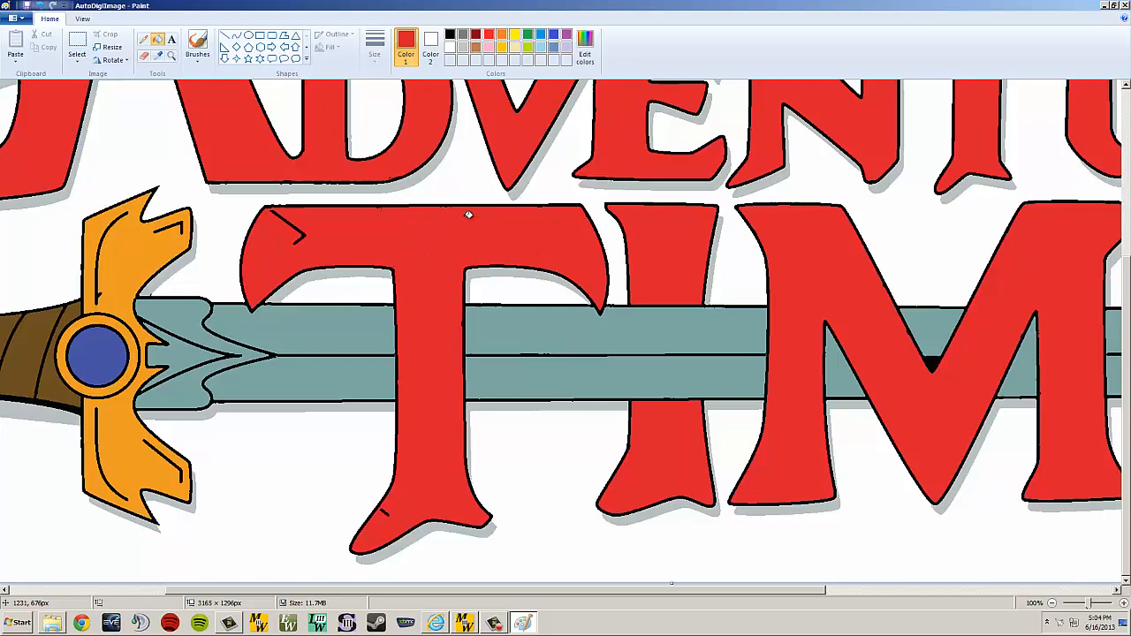
pyautogui.click(303, 232)
pyautogui.click(386, 512)
# Pick up the grey of the drop shadow and fill the white background, the D's interior and the gaps under the T's crossbar with it
pyautogui.moveTo(587, 591); pyautogui.dragTo(427, 590)
pyautogui.moveTo(1128, 387); pyautogui.dragTo(1110, 351)
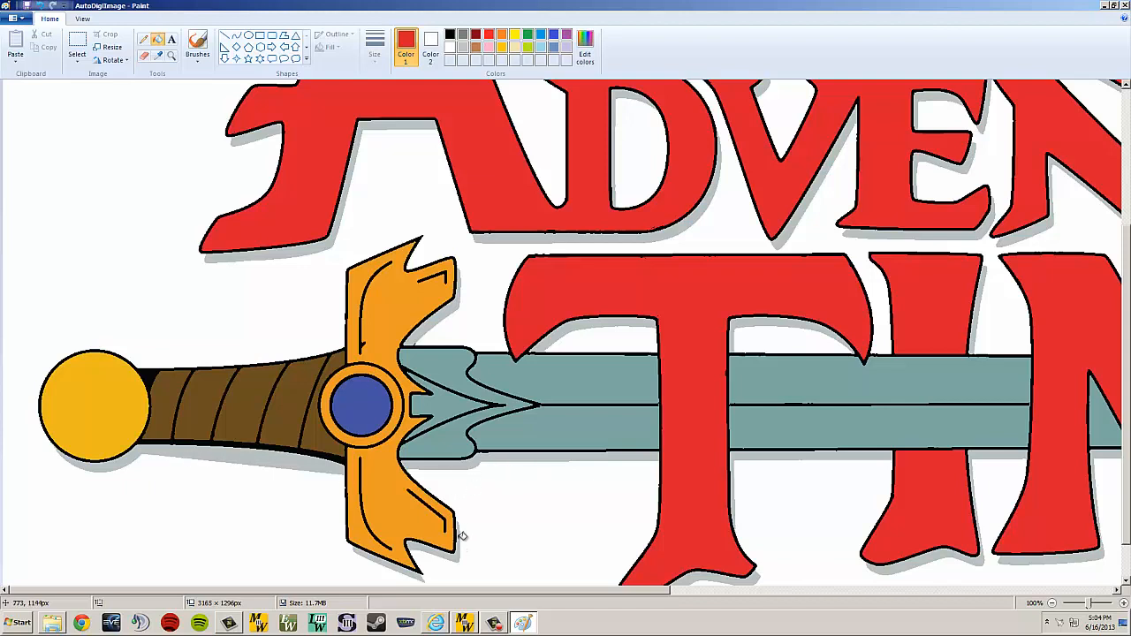
pyautogui.click(158, 55)
pyautogui.click(289, 251)
pyautogui.click(217, 304)
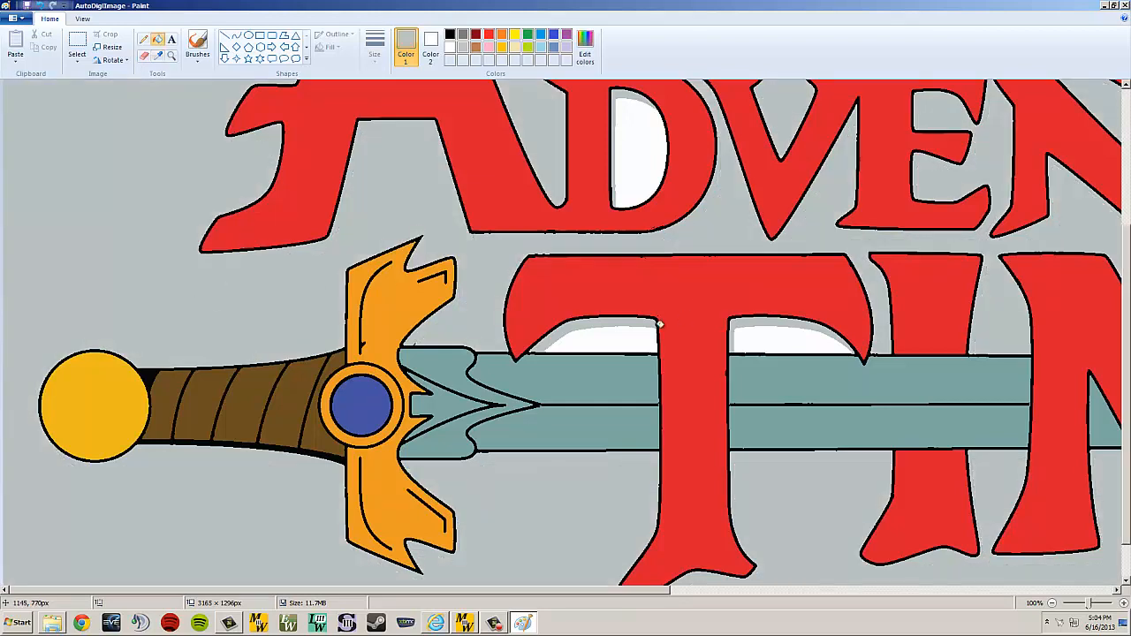
pyautogui.click(632, 337)
pyautogui.click(648, 165)
pyautogui.click(761, 328)
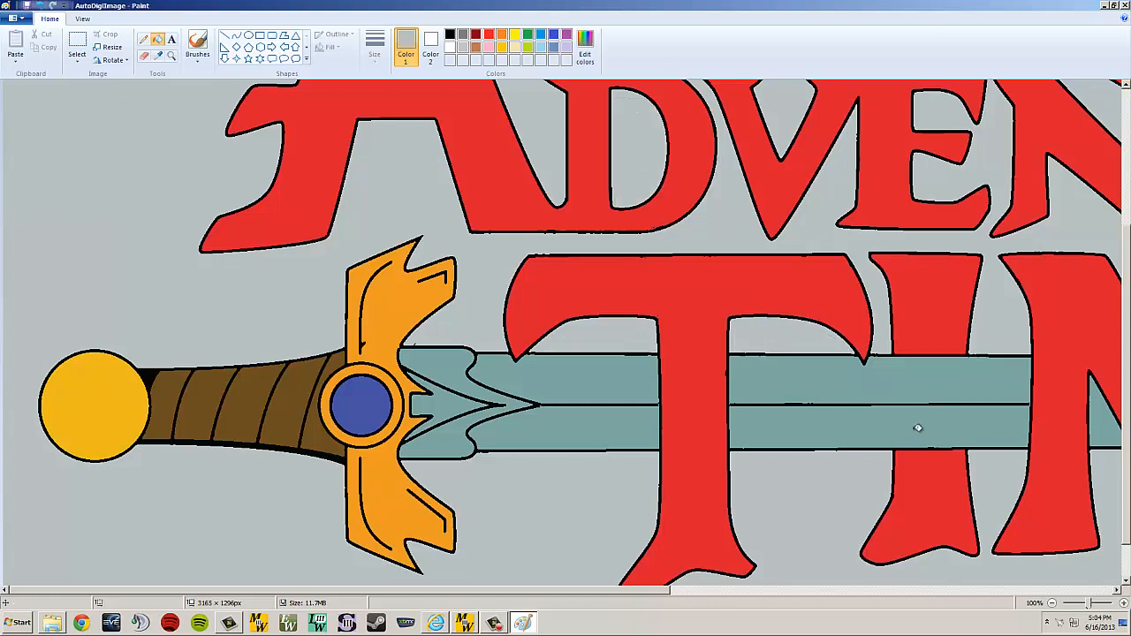
# Check the whole logo for leftover white gaps and fill the inside of the large A with the shadow grey
pyautogui.moveTo(659, 595); pyautogui.dragTo(1008, 595)
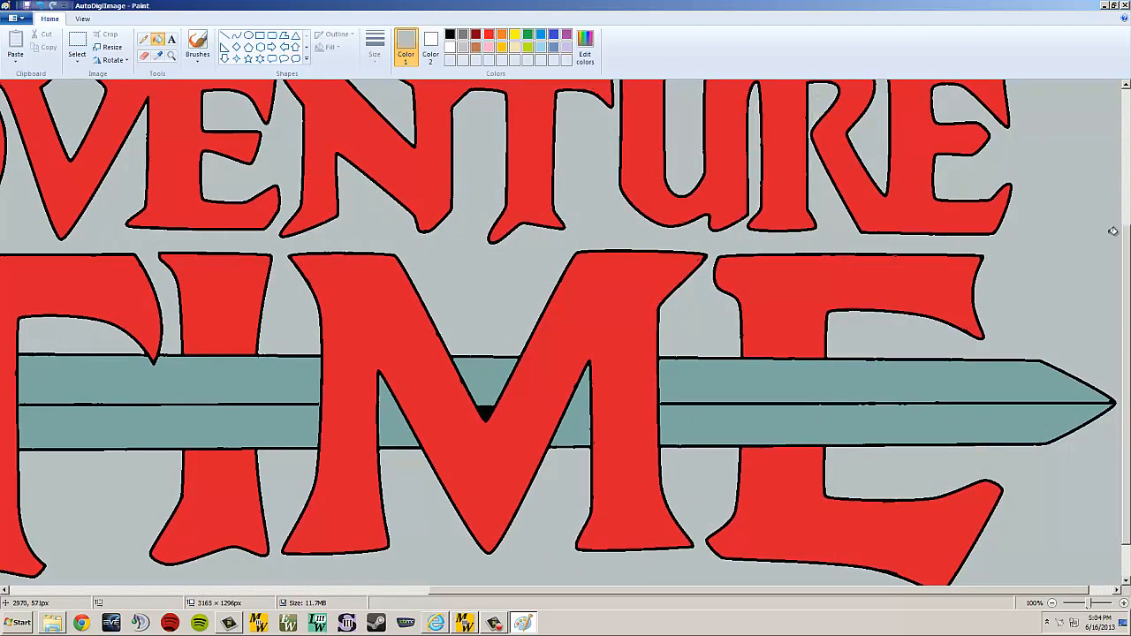
pyautogui.moveTo(1127, 301); pyautogui.dragTo(1122, 439)
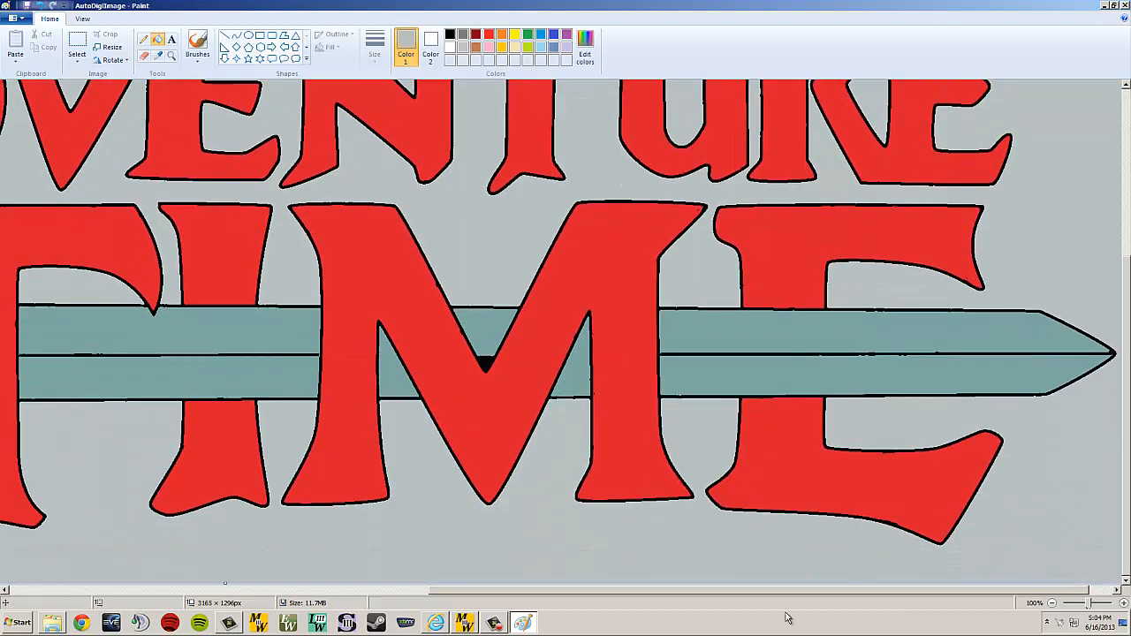
pyautogui.moveTo(755, 595); pyautogui.dragTo(597, 590)
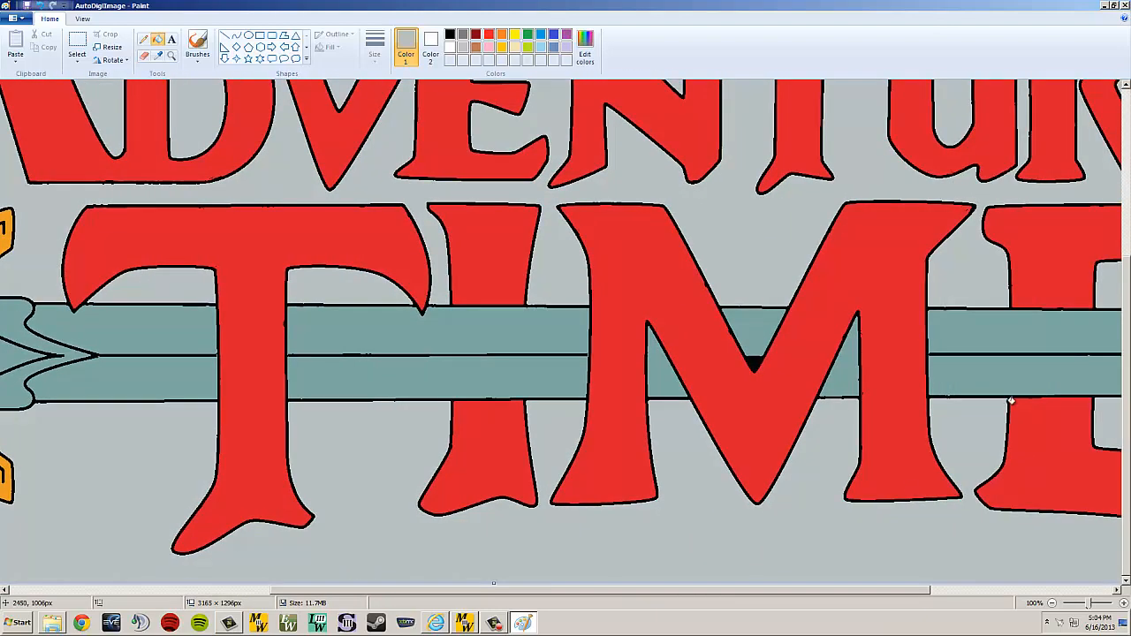
pyautogui.moveTo(1126, 422); pyautogui.dragTo(1126, 278)
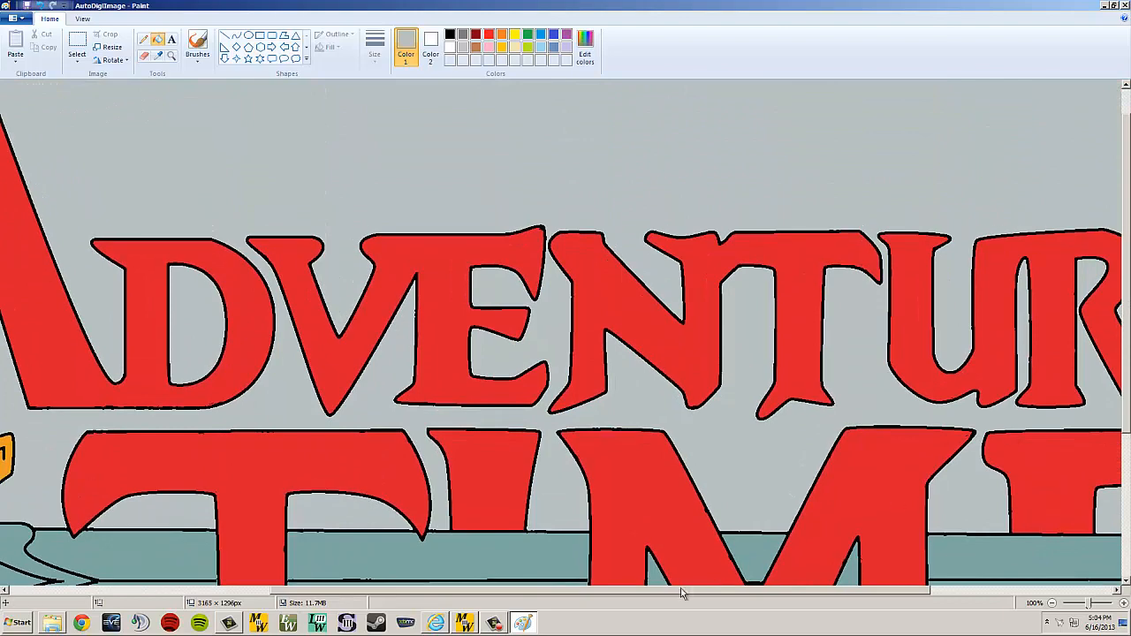
pyautogui.moveTo(680, 590); pyautogui.dragTo(417, 594)
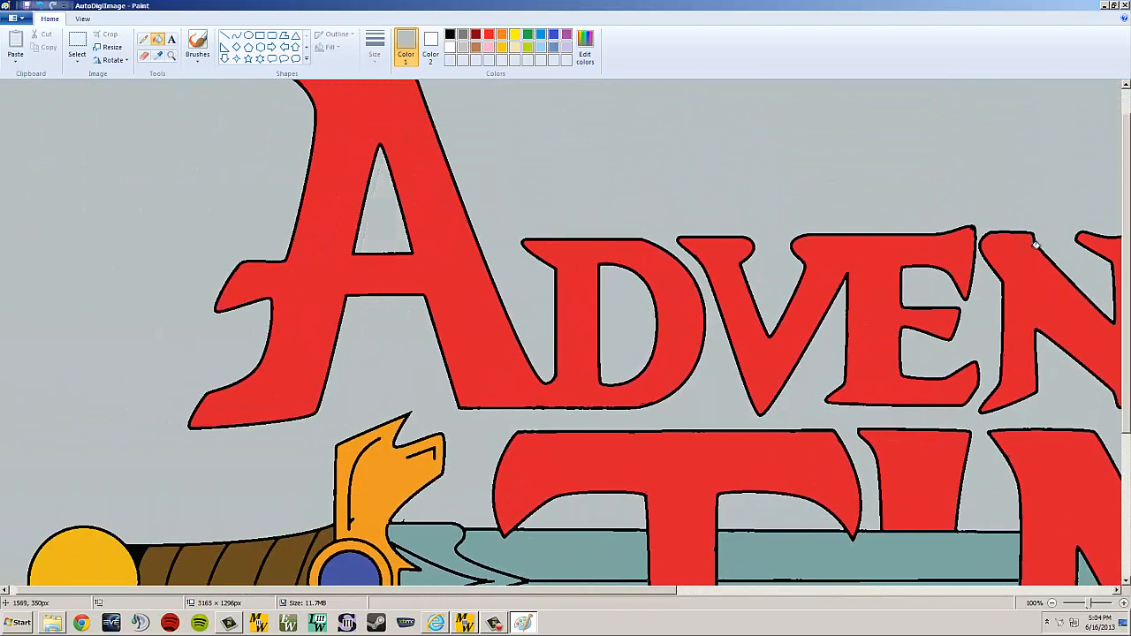
pyautogui.moveTo(1125, 280); pyautogui.dragTo(1129, 431)
pyautogui.moveTo(633, 591); pyautogui.dragTo(659, 540)
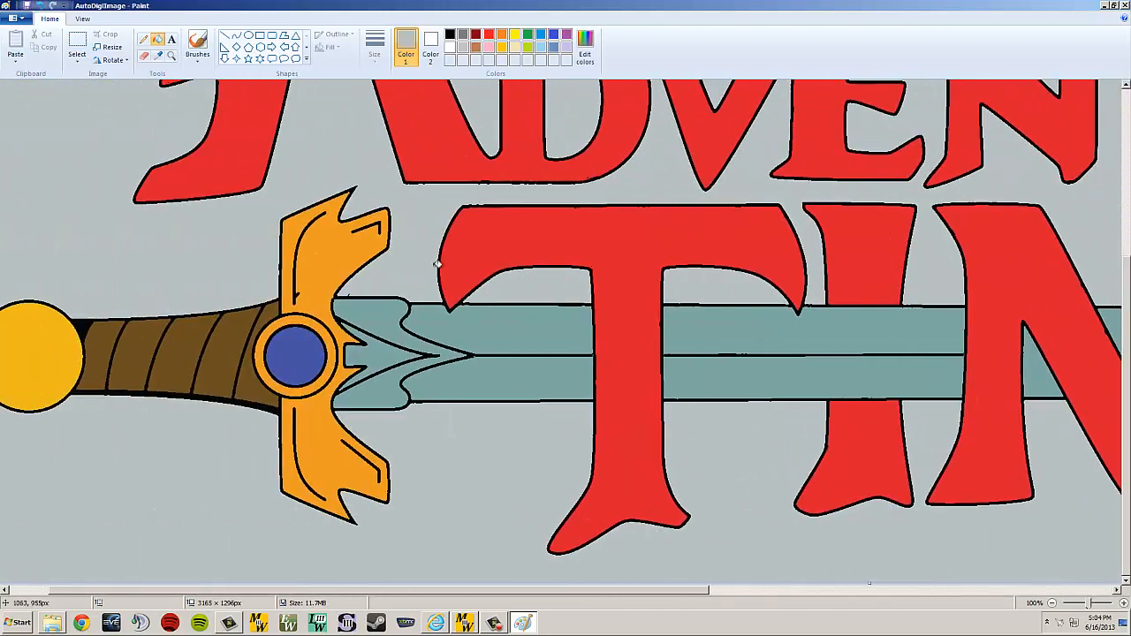
# Save the image as a JPEG named "reduced color logo" in the Pictures library and exit Paint
pyautogui.click(14, 17)
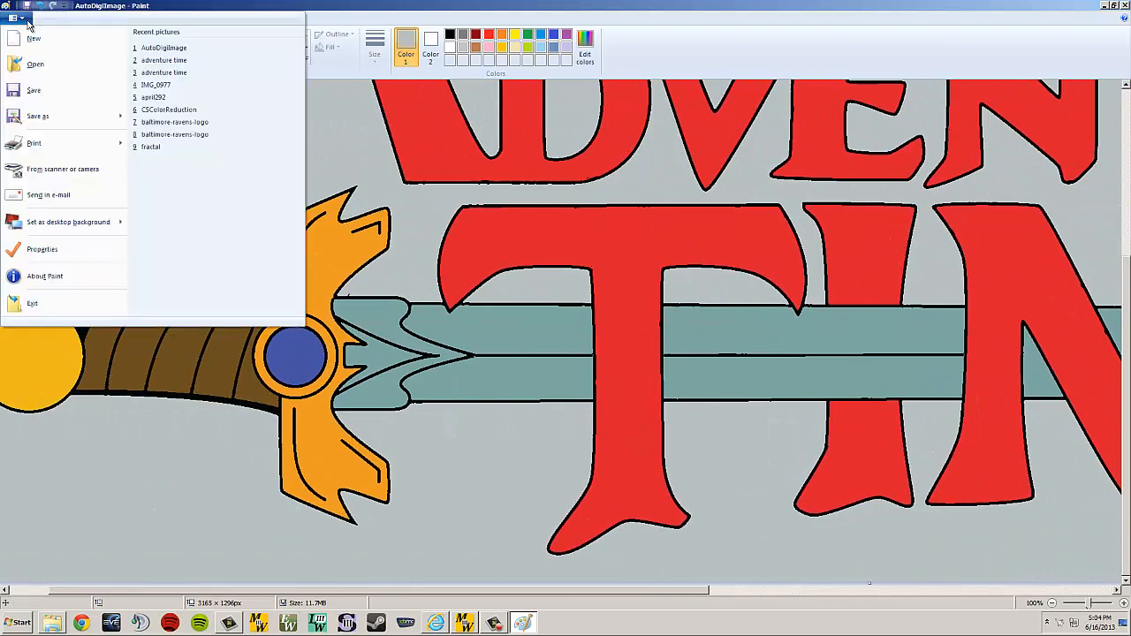
pyautogui.moveTo(47, 116)
pyautogui.click(168, 144)
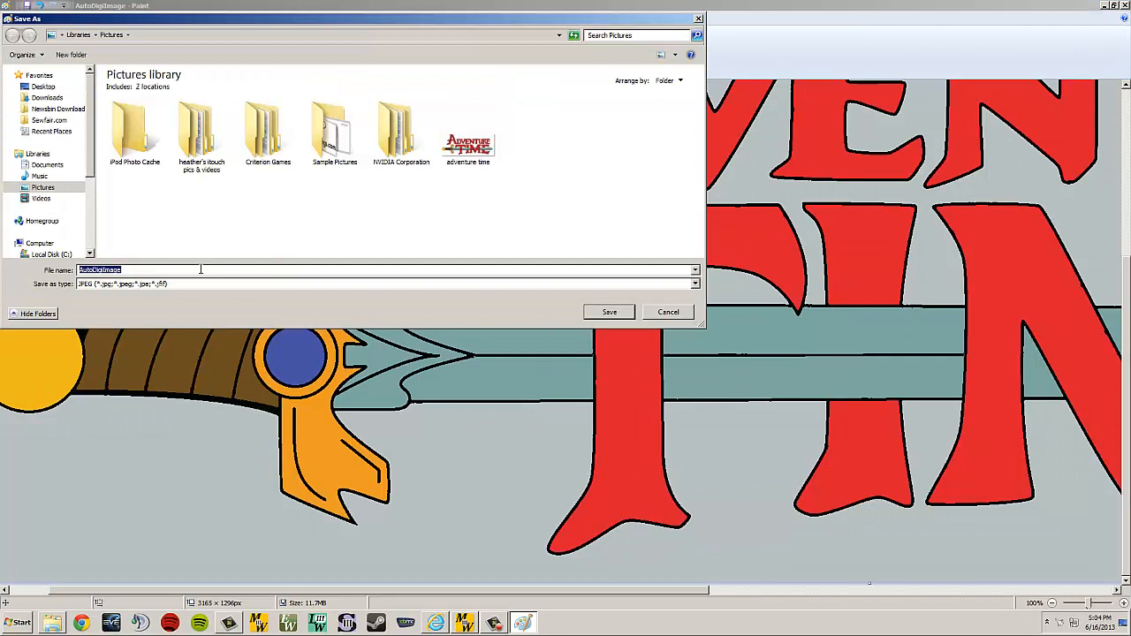
pyautogui.write('reduced color logo')
pyautogui.press('Return')
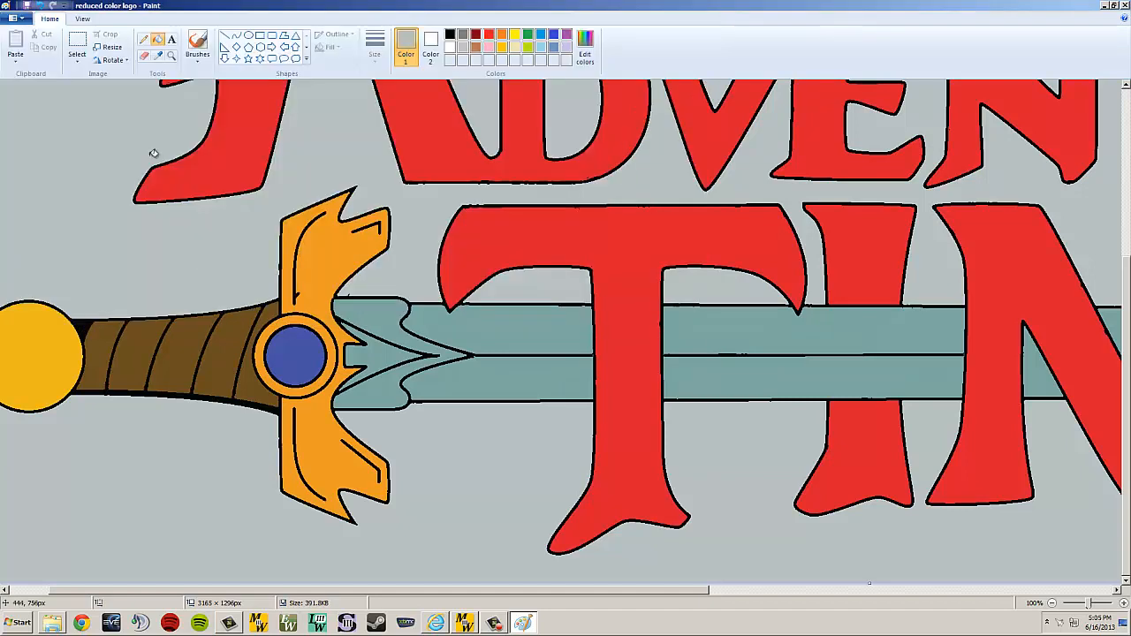
pyautogui.click(14, 18)
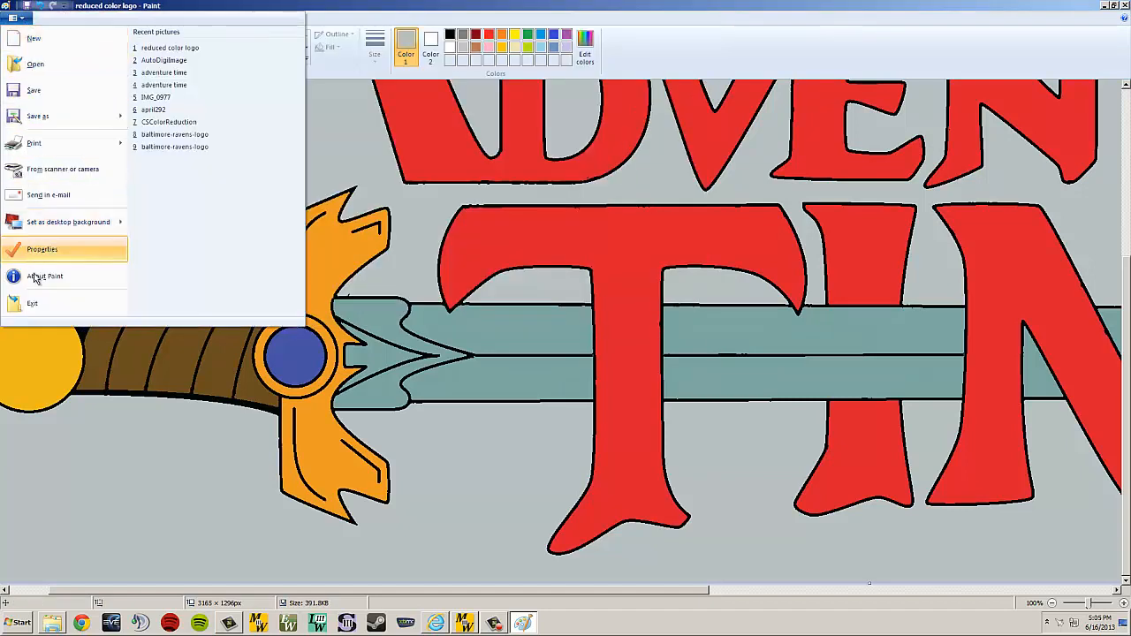
pyautogui.click(33, 306)
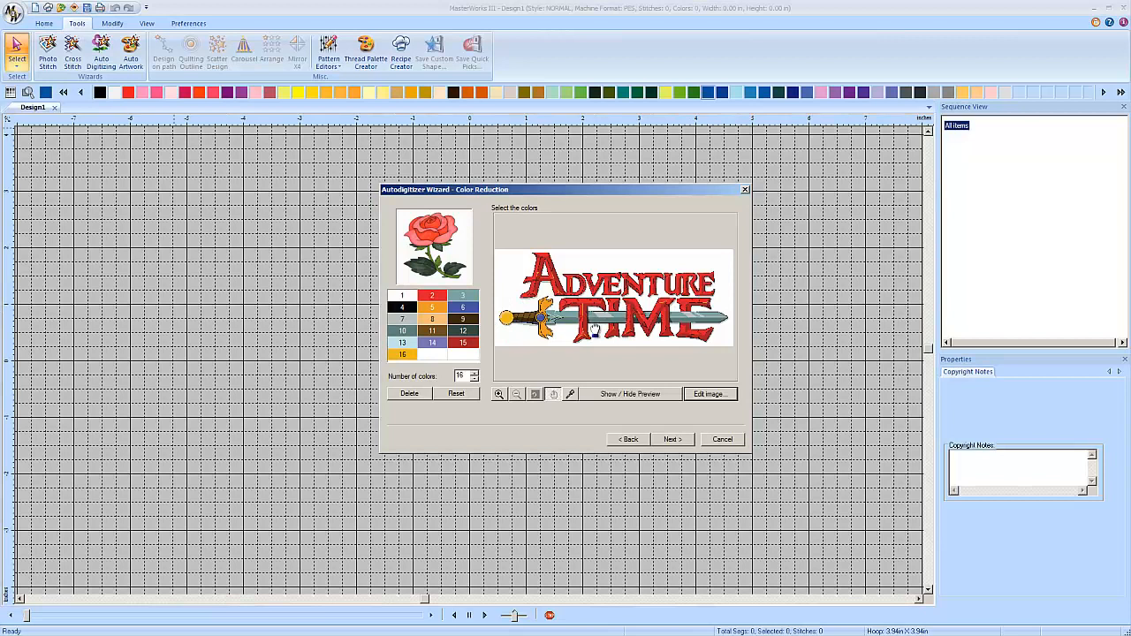
# Cancel the current digitizing run, restart the Autodigitizer Wizard and load the image "reduced color logo"
pyautogui.click(721, 440)
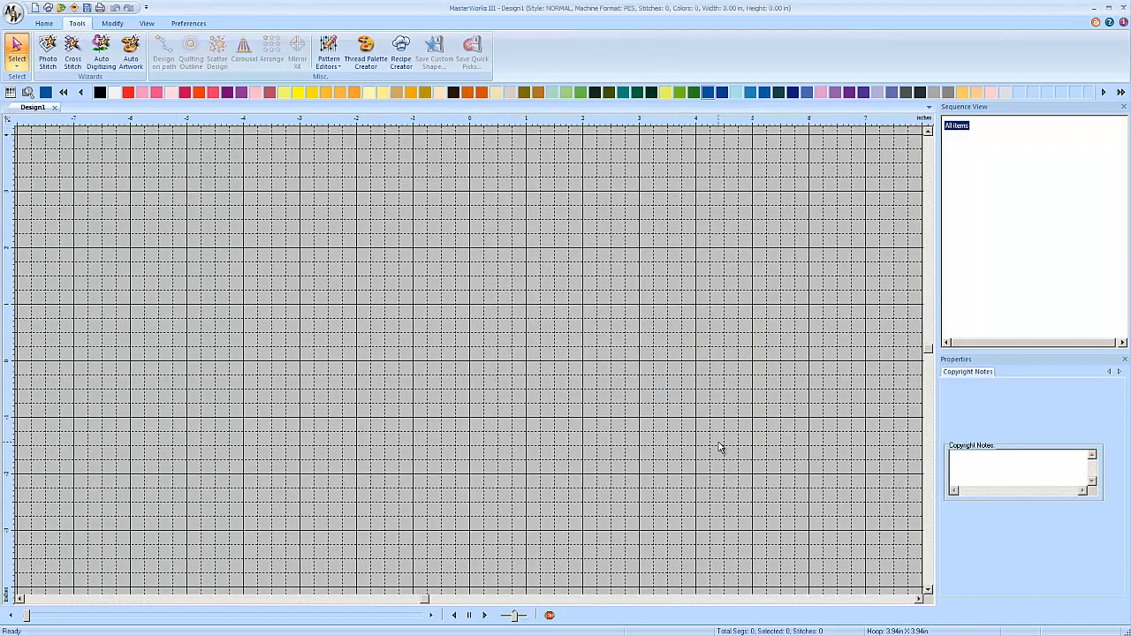
pyautogui.click(101, 51)
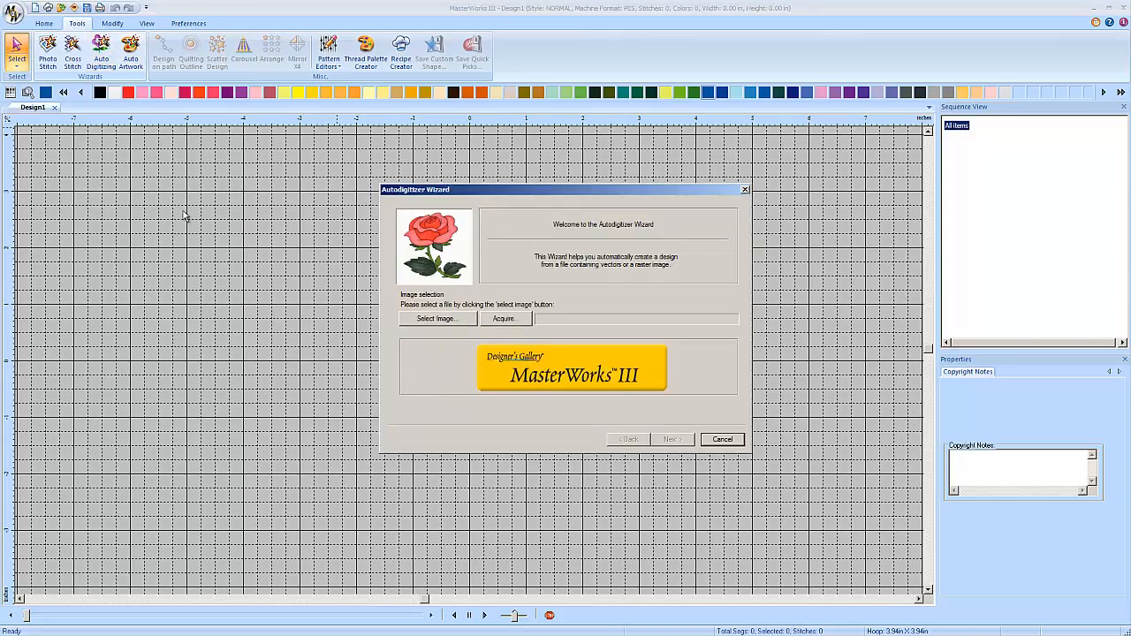
pyautogui.click(435, 319)
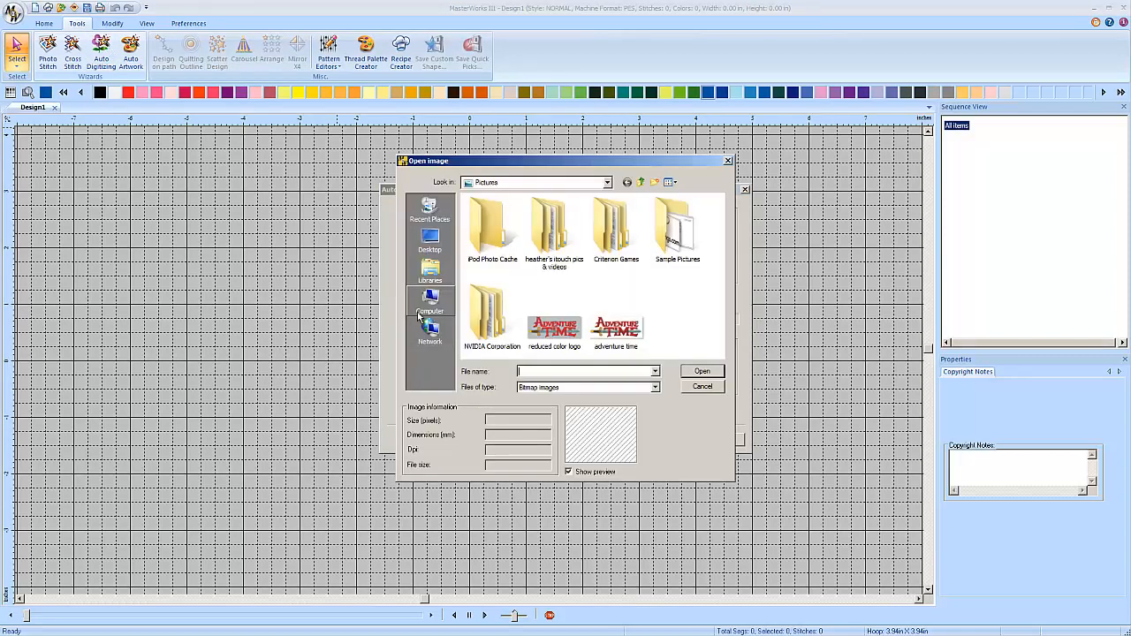
pyautogui.click(555, 339)
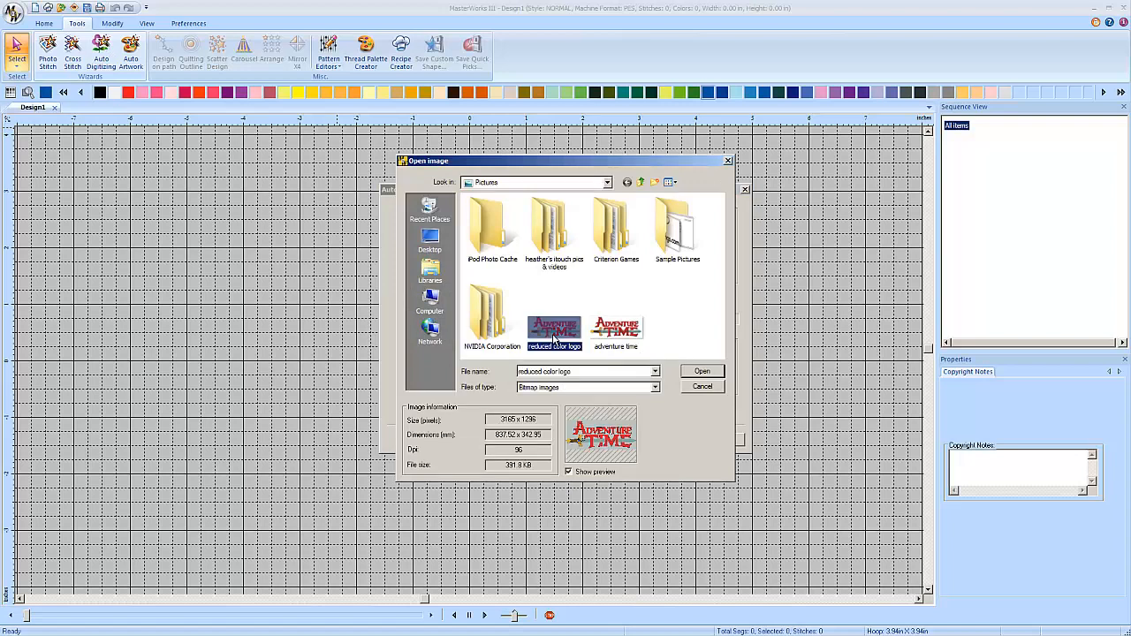
pyautogui.click(695, 372)
# Set the width of the image to 200 mm and continue to the color reduction
pyautogui.click(672, 439)
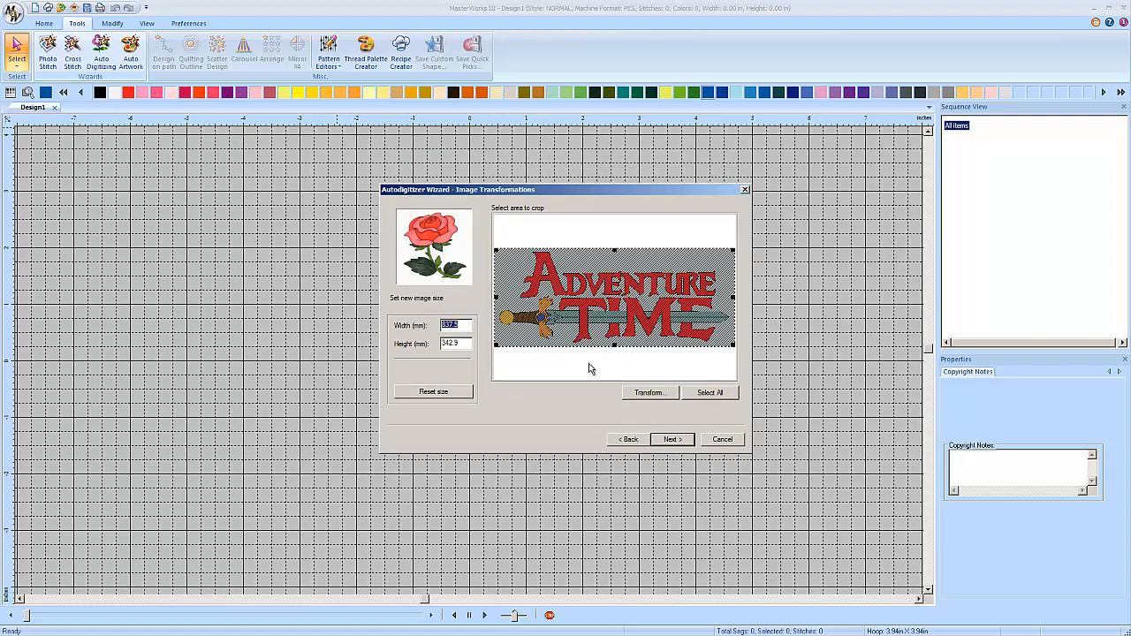
pyautogui.write('200')
pyautogui.click(669, 440)
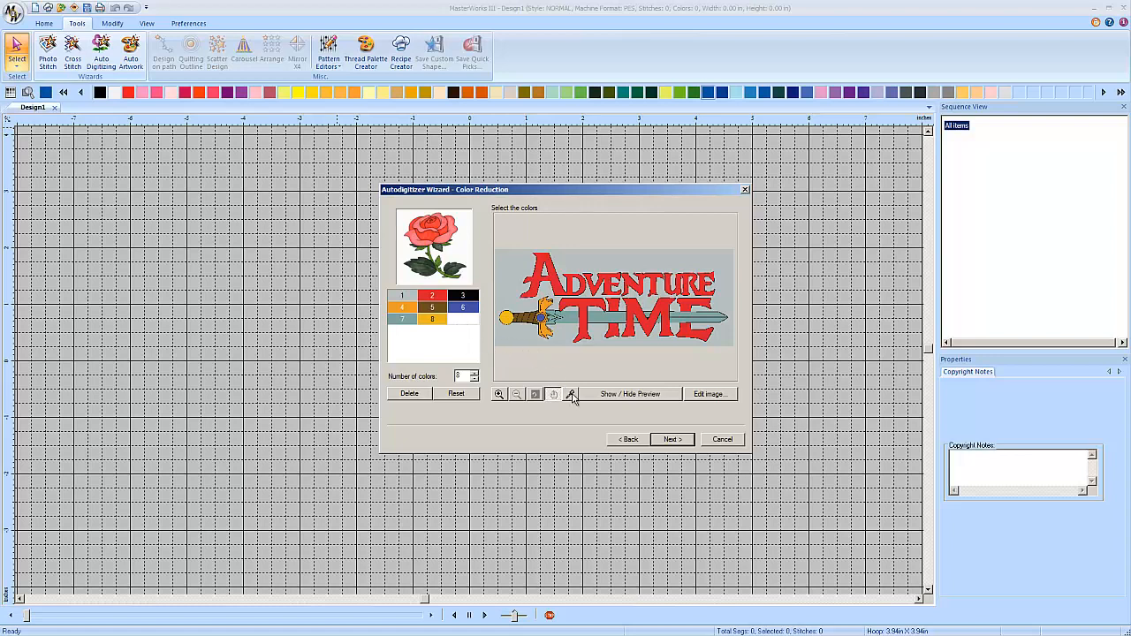
# Keep the suggested colors and vectorized outlines, and generate the stitches with trim set to Always
pyautogui.click(668, 441)
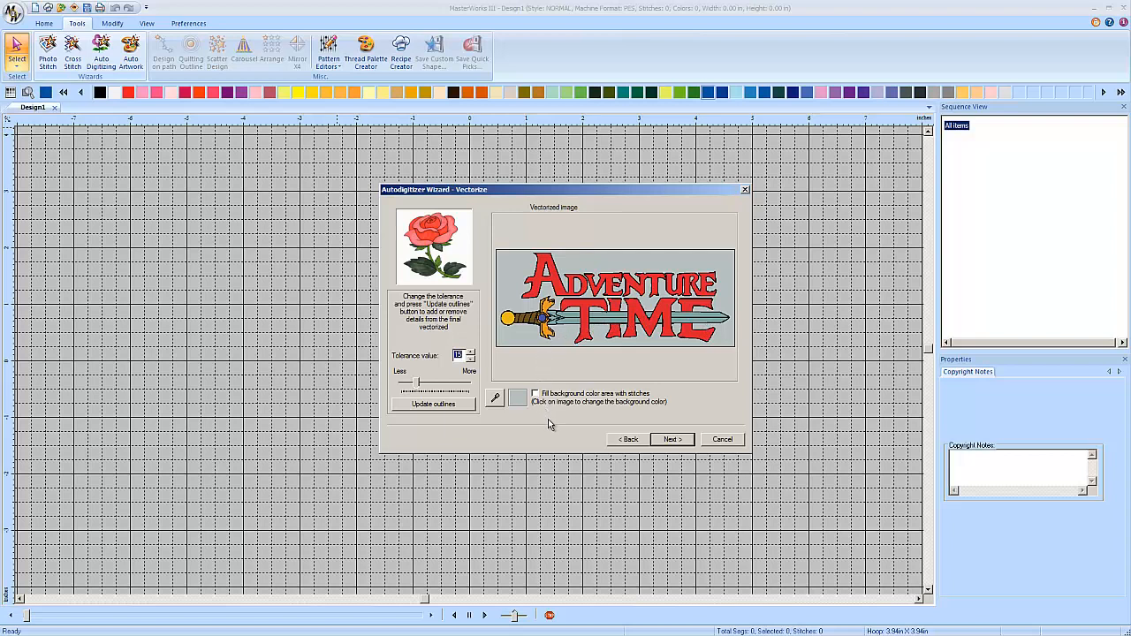
pyautogui.click(670, 441)
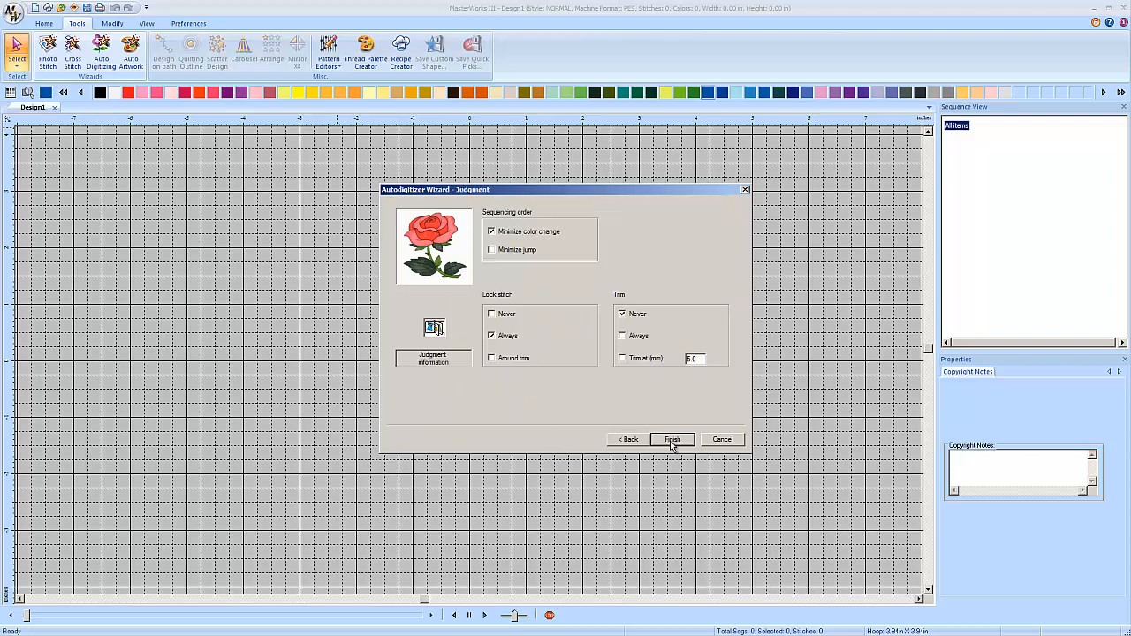
pyautogui.click(624, 337)
pyautogui.click(673, 440)
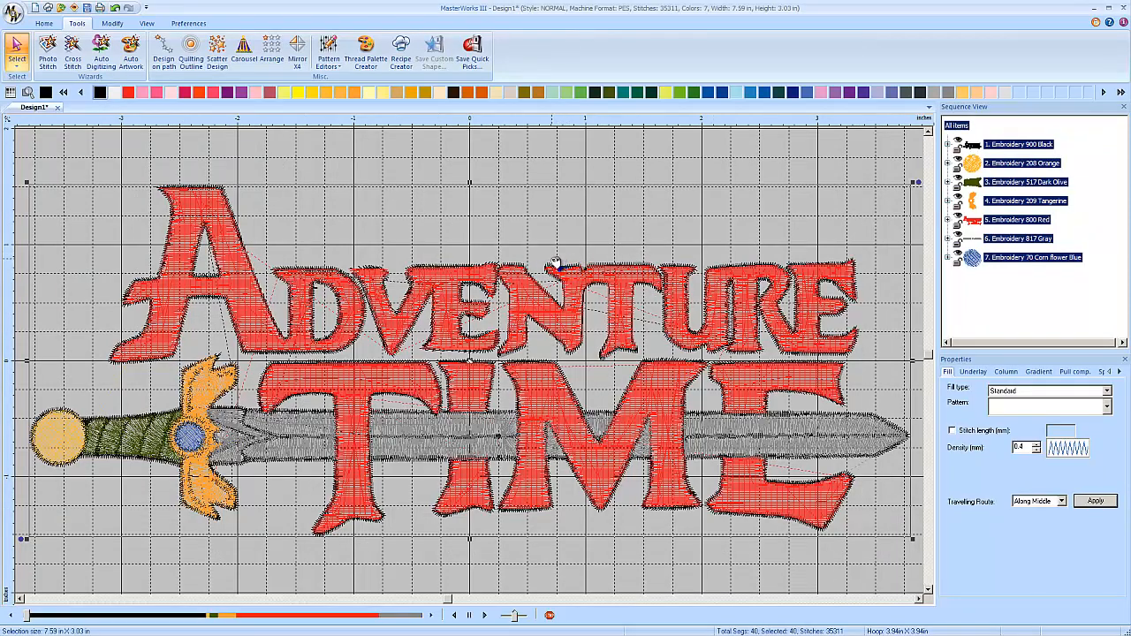
# Turn on the 3D stitch display and preview the design's stitching order from the start
pyautogui.click(43, 23)
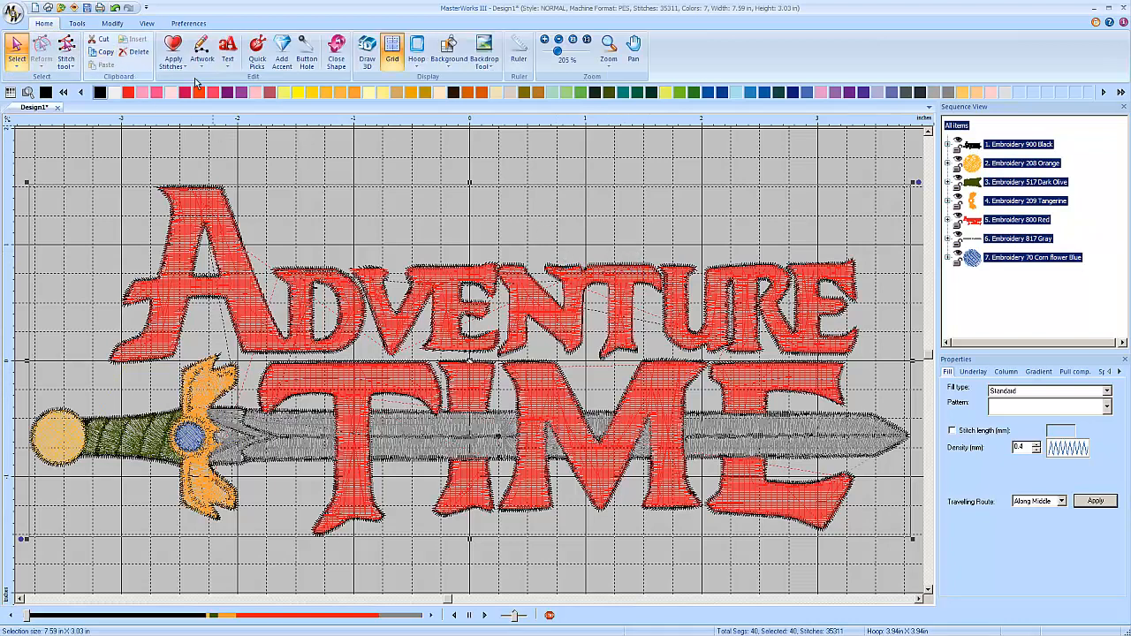
pyautogui.click(367, 50)
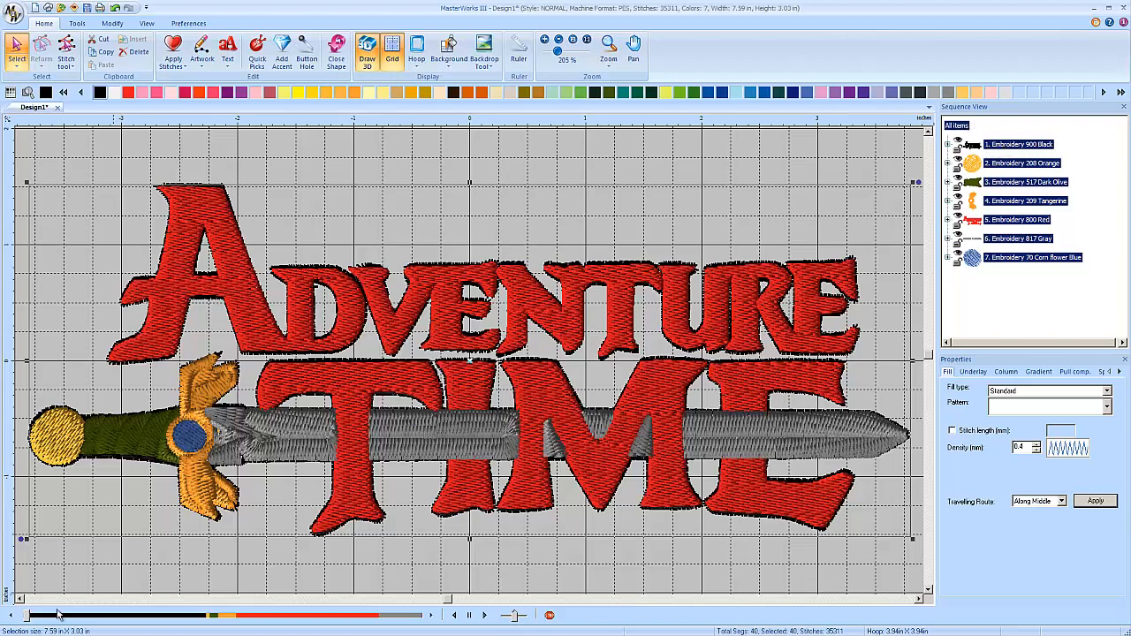
pyautogui.moveTo(28, 617)
pyautogui.mouseDown()
pyautogui.moveTo(181, 621)
pyautogui.moveTo(26, 619)
pyautogui.mouseUp()
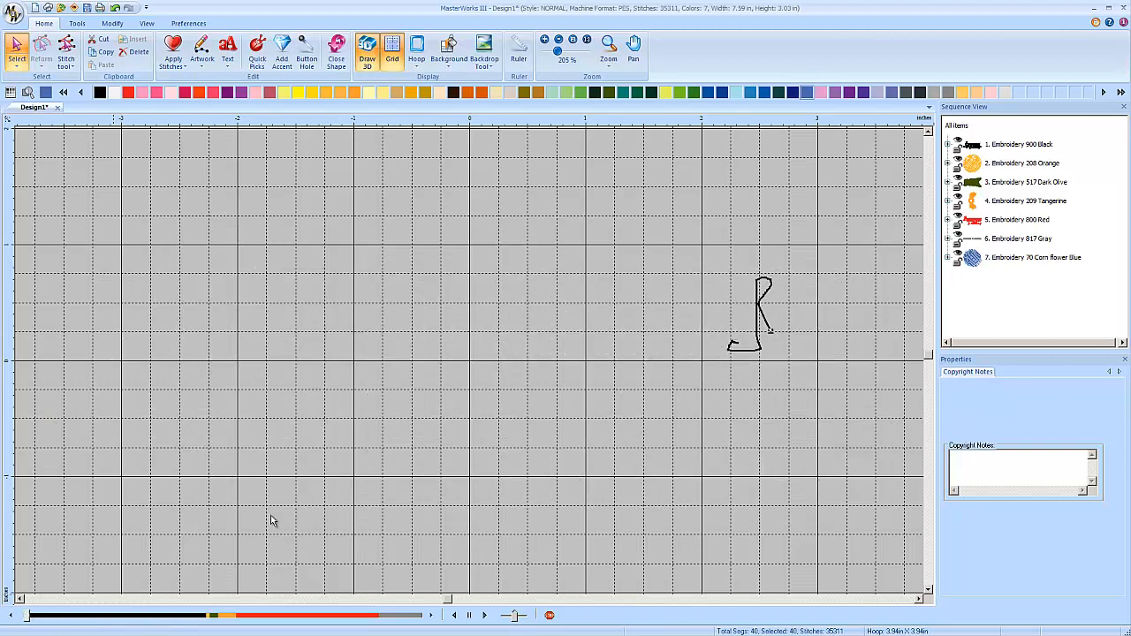
# Move the Embroidery 900 Black outlines to the last position in the stitching sequence and deselect them
pyautogui.click(1000, 145)
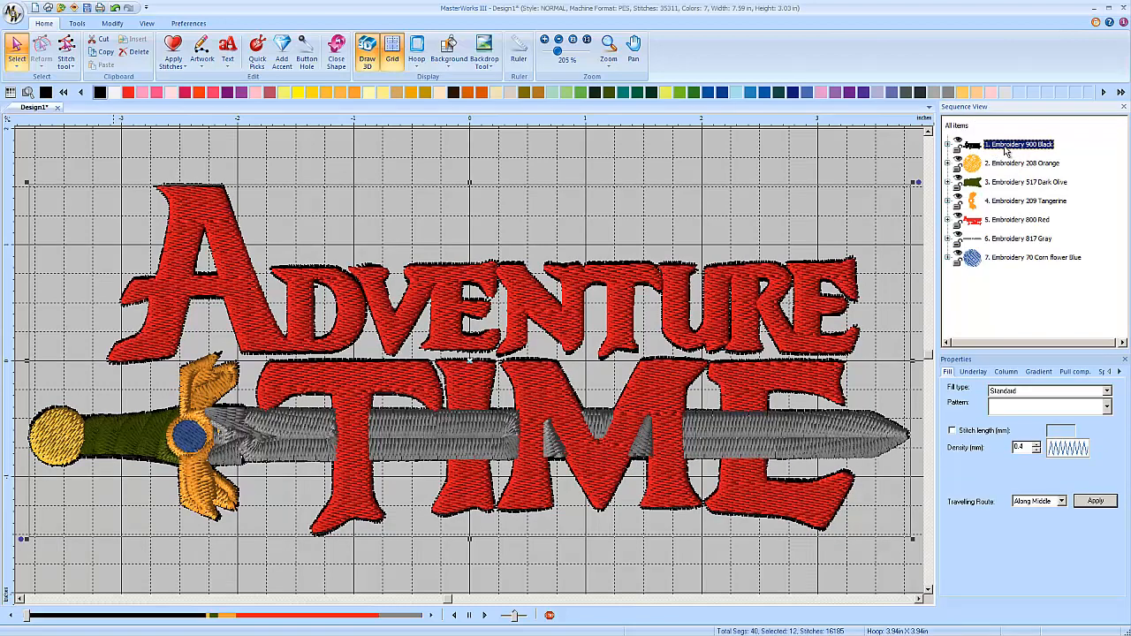
pyautogui.rightClick(1005, 148)
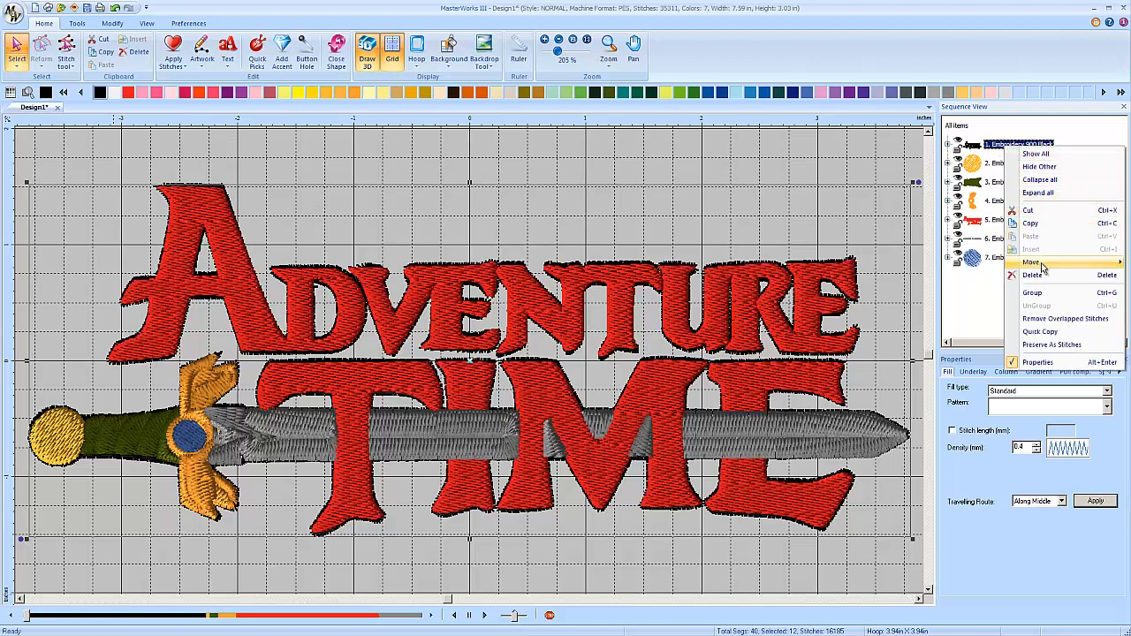
pyautogui.moveTo(1043, 267)
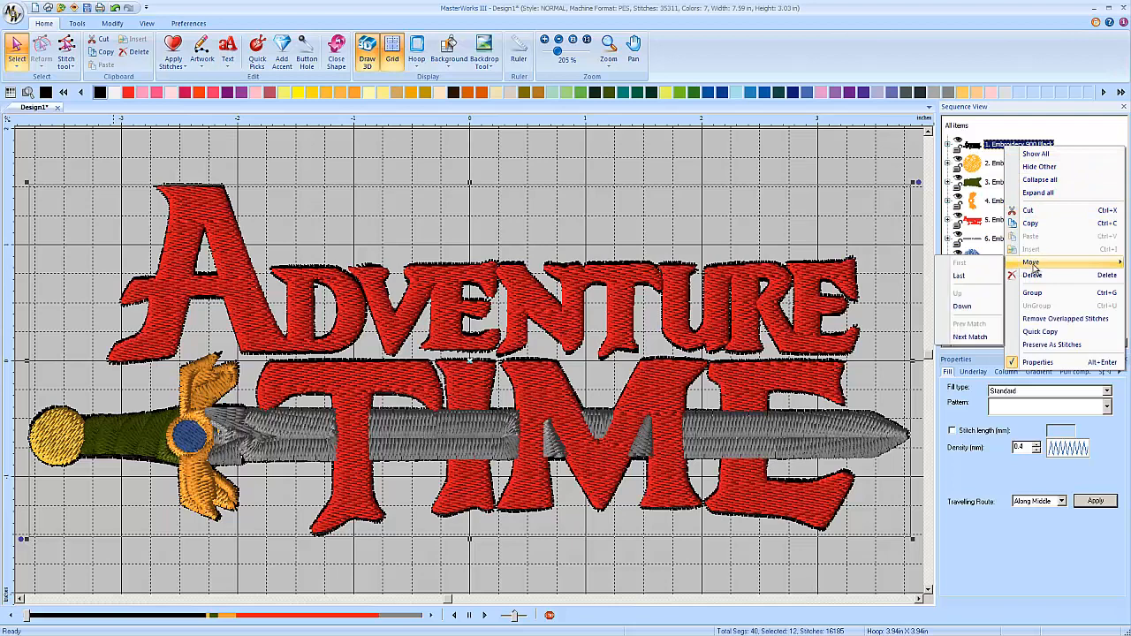
pyautogui.click(960, 275)
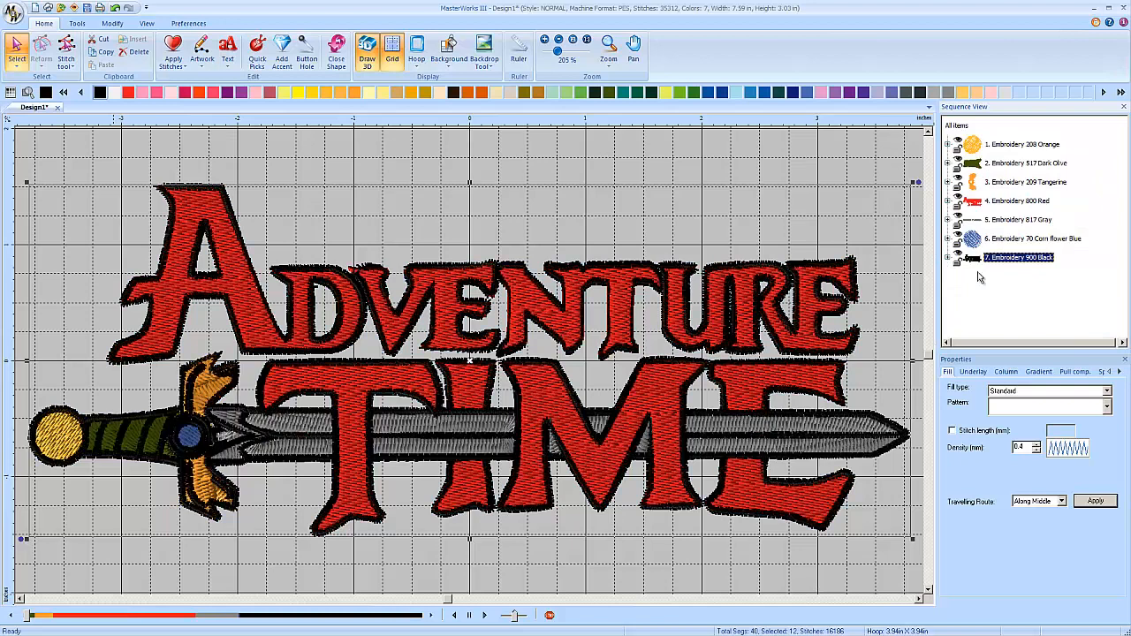
pyautogui.click(347, 150)
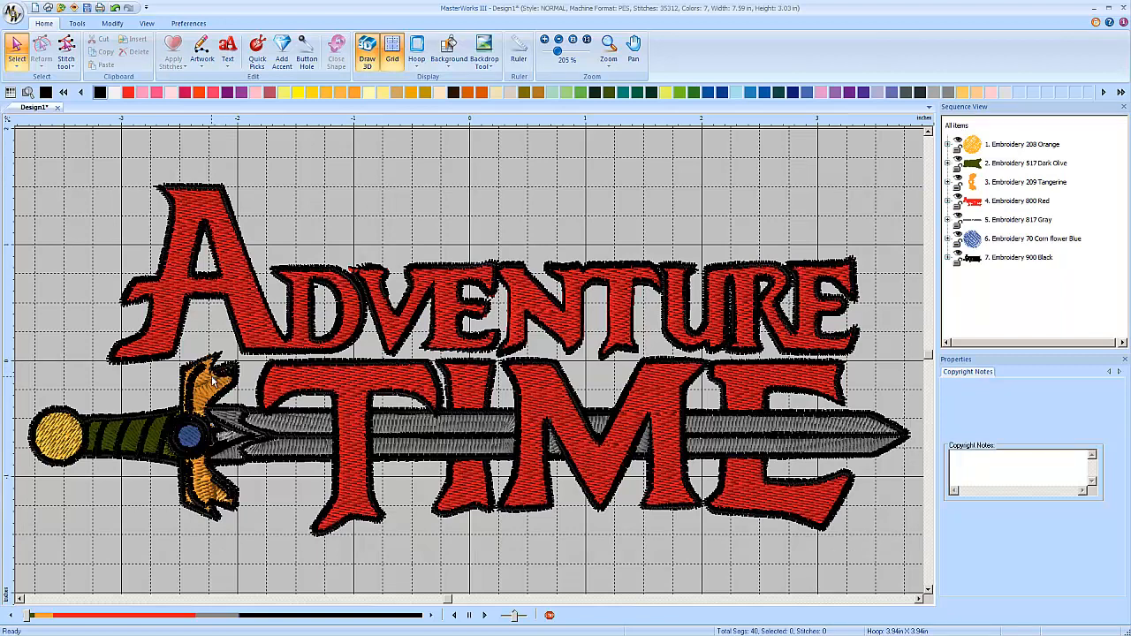
# Select the sword's round pommel and its Tangerine crossguard together and assign both the thread color Embroidery 208 Orange
pyautogui.click(1000, 146)
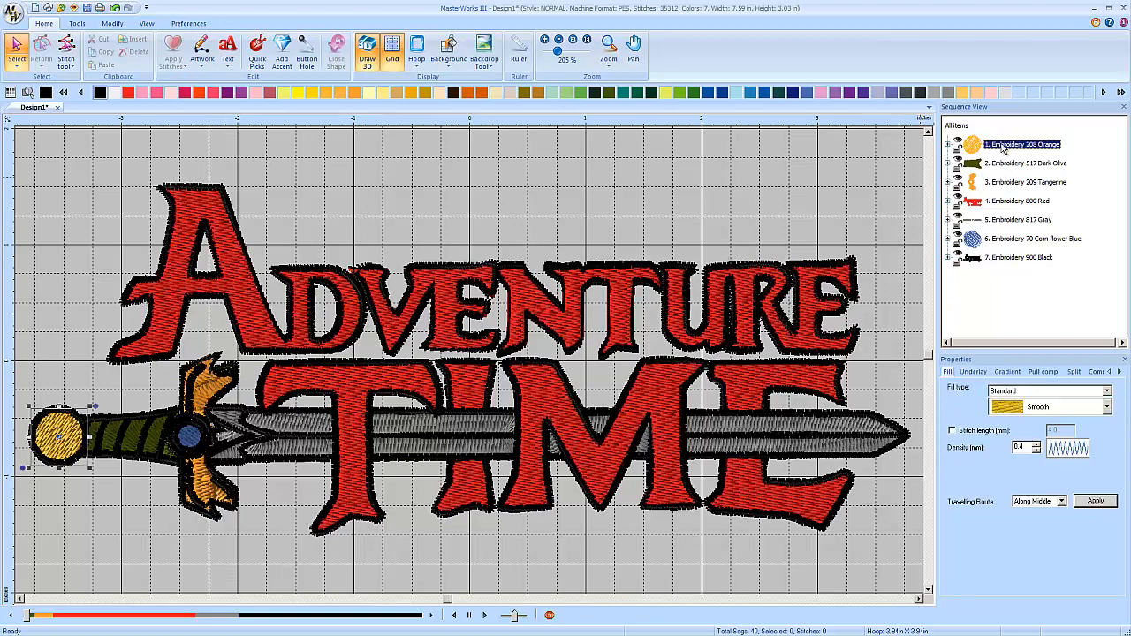
pyautogui.click(999, 184)
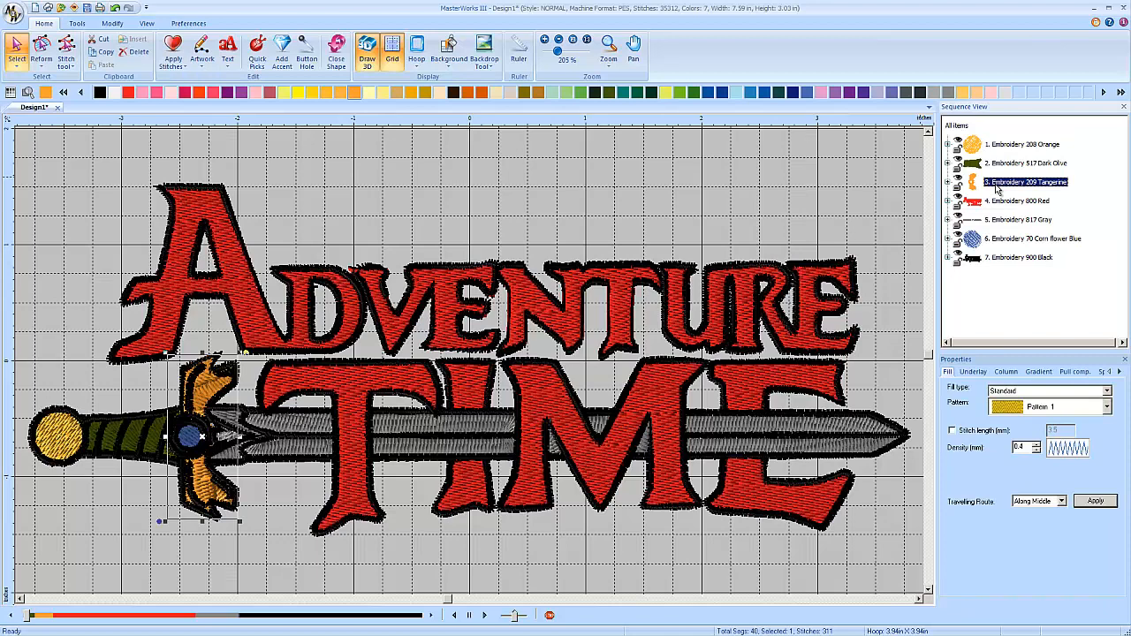
pyautogui.click(1006, 147)
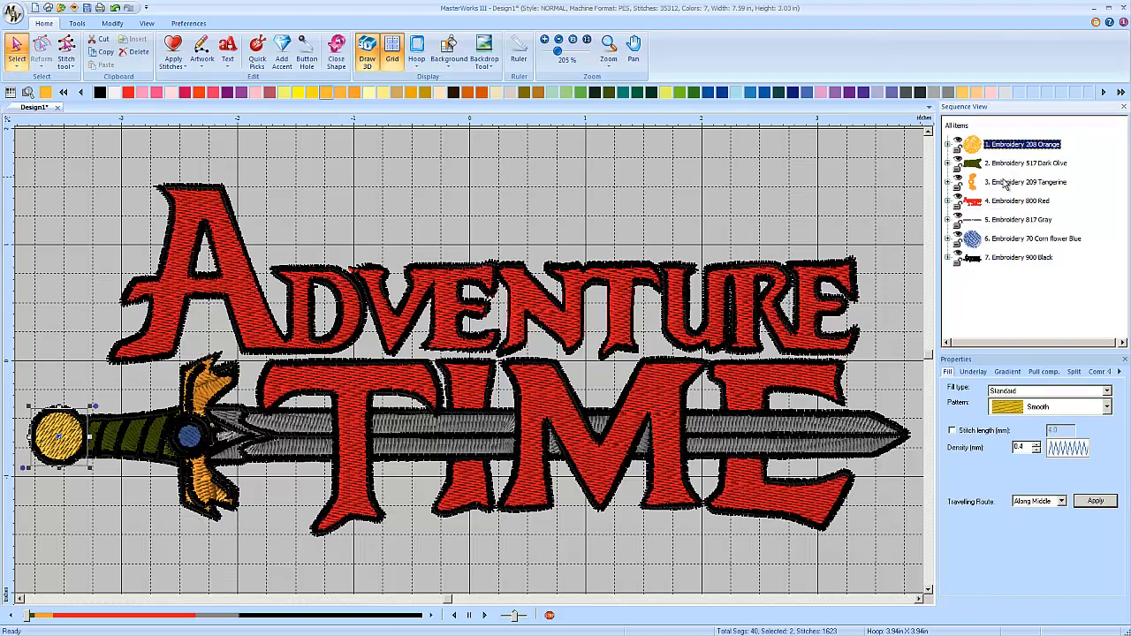
pyautogui.click(1004, 183)
pyautogui.click(1004, 148)
pyautogui.keyDown('ctrl'); pyautogui.click(1004, 183); pyautogui.keyUp('ctrl')
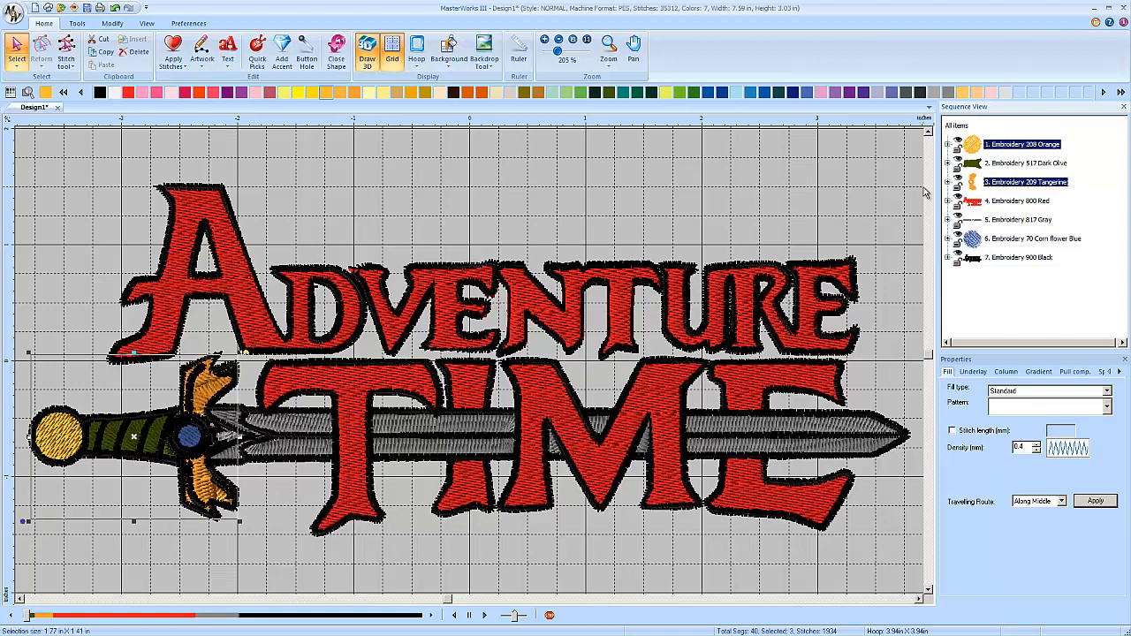
pyautogui.click(324, 94)
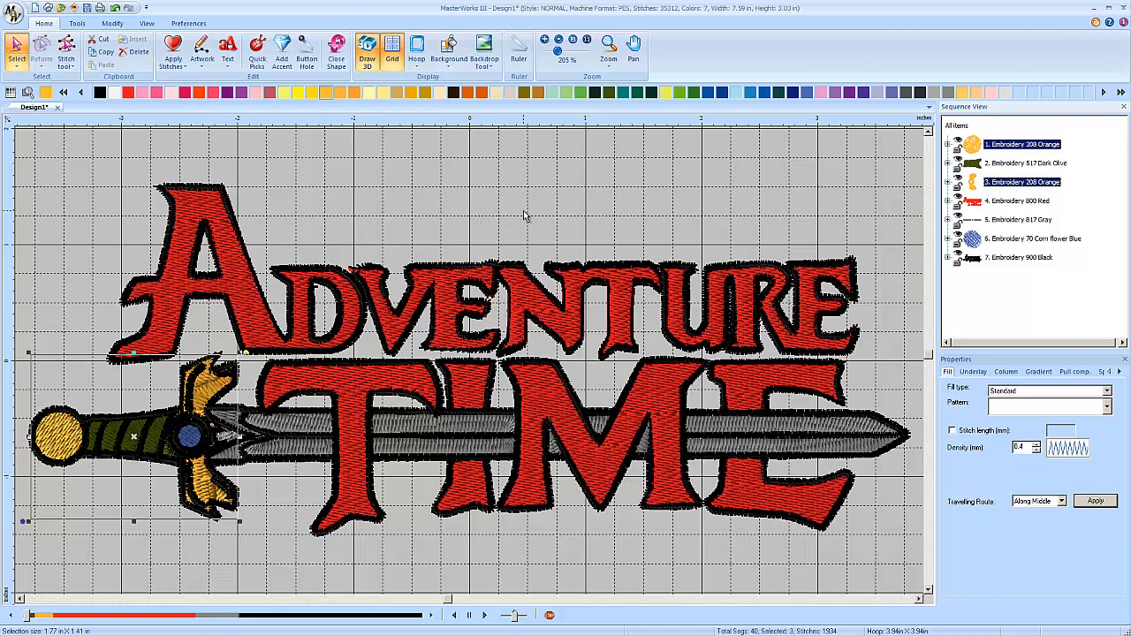
pyautogui.click(489, 194)
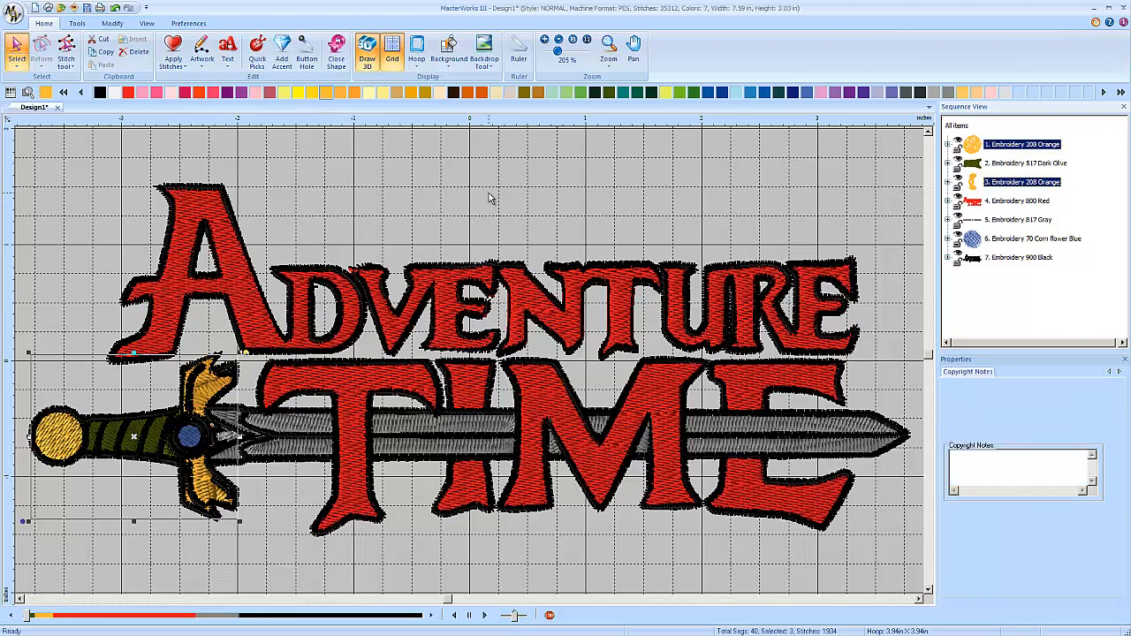
# Run Color Sort on the whole design to combine matching thread colors
pyautogui.click(112, 24)
pyautogui.click(396, 51)
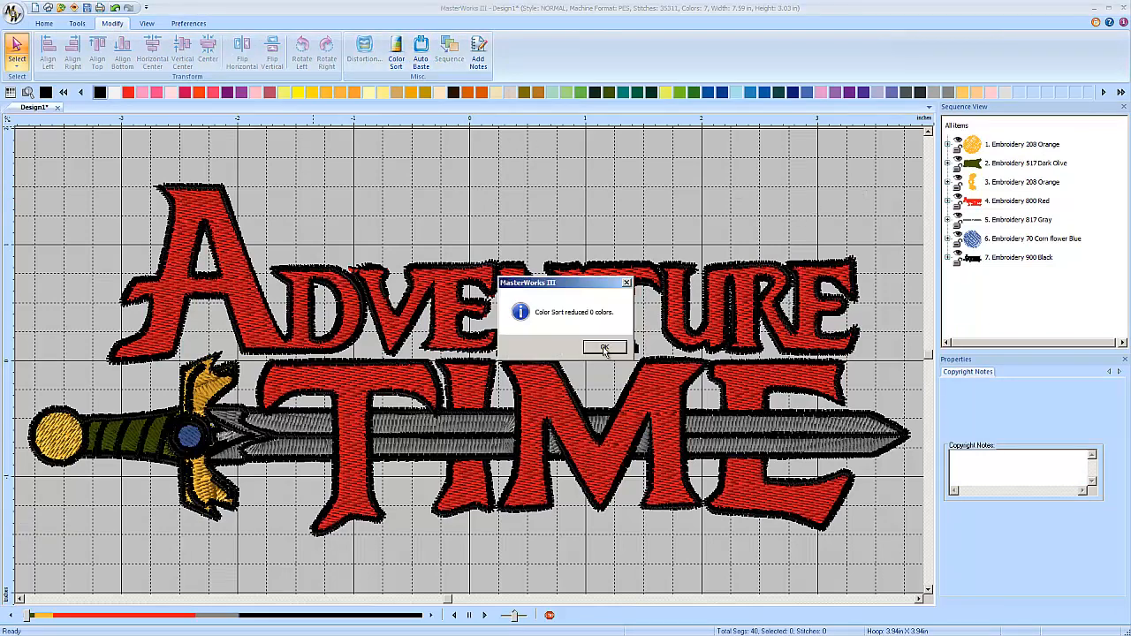
pyautogui.press('Return')
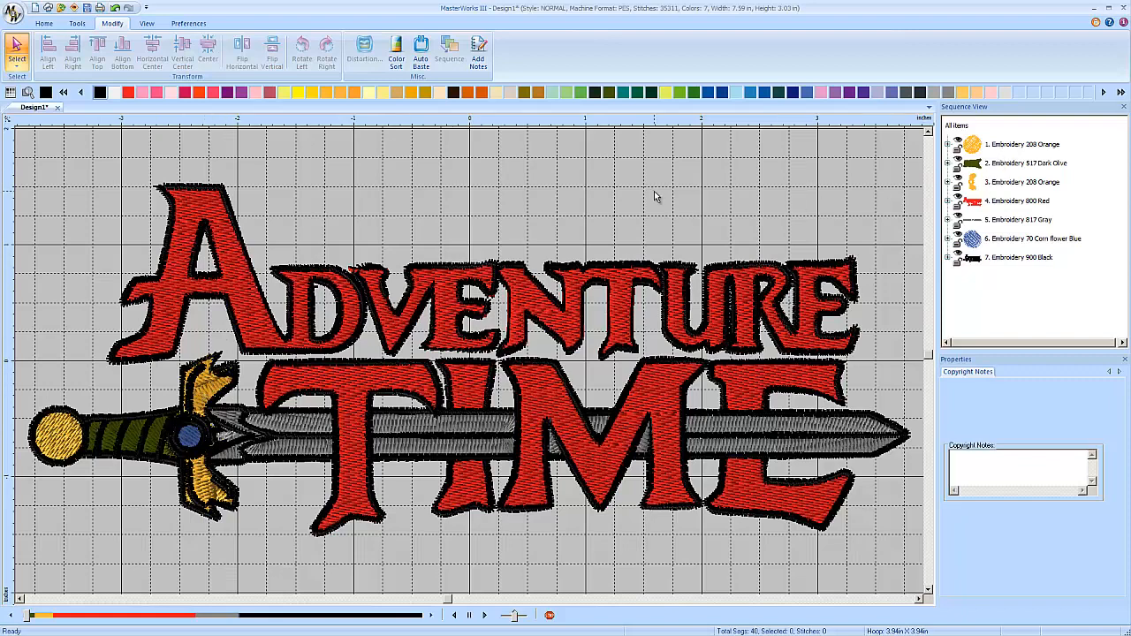
# Move the Embroidery 517 Dark Olive sword grip after the second orange item so both orange parts stitch consecutively
pyautogui.click(997, 183)
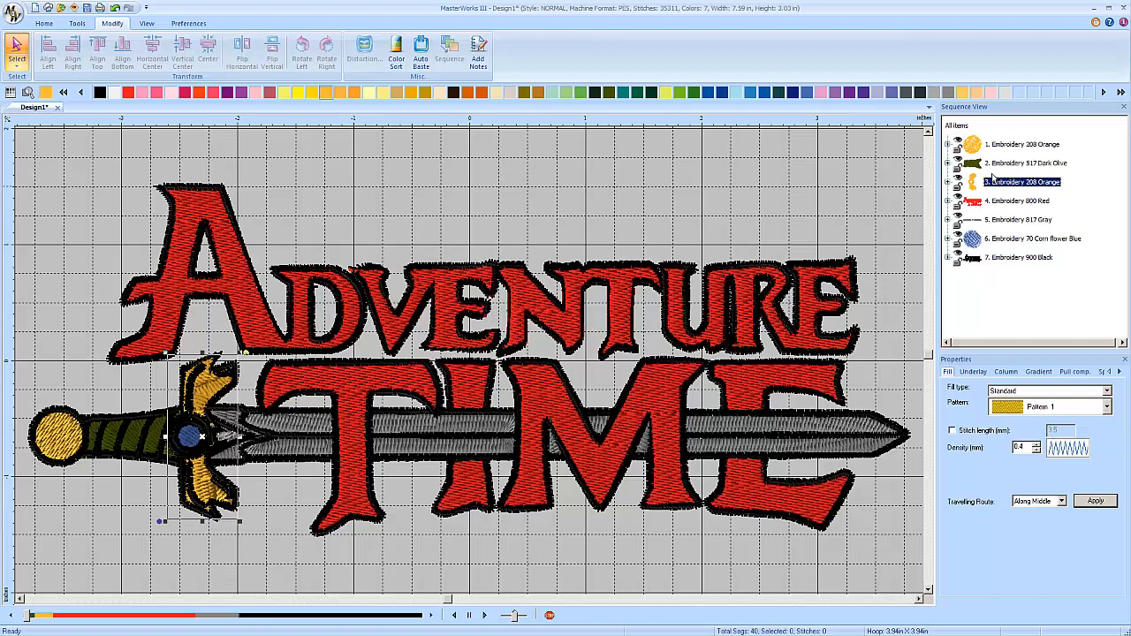
pyautogui.moveTo(997, 165); pyautogui.dragTo(997, 186)
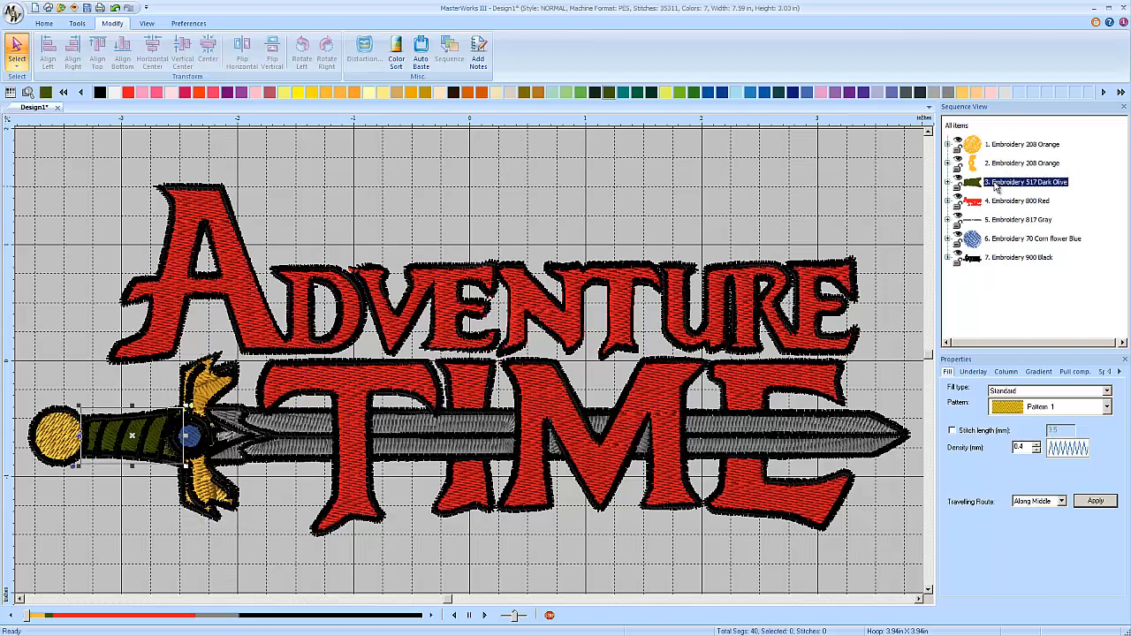
pyautogui.click(484, 216)
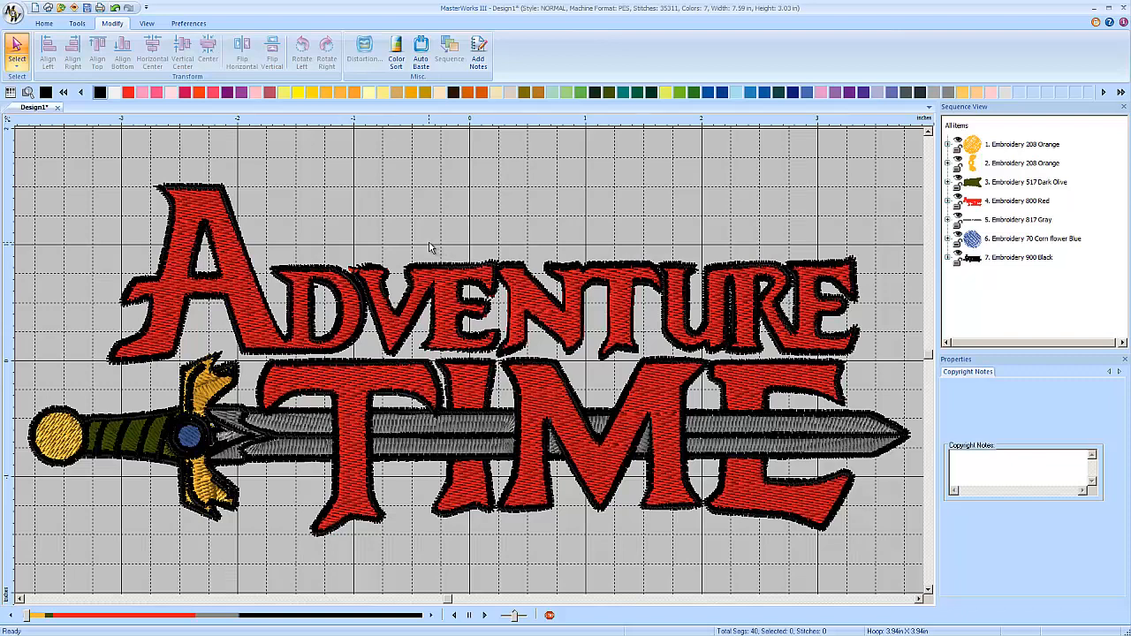
# Save the design as "adventuretimelogo" in Baby Lock (BLF) format in the Working File folder
pyautogui.click(45, 23)
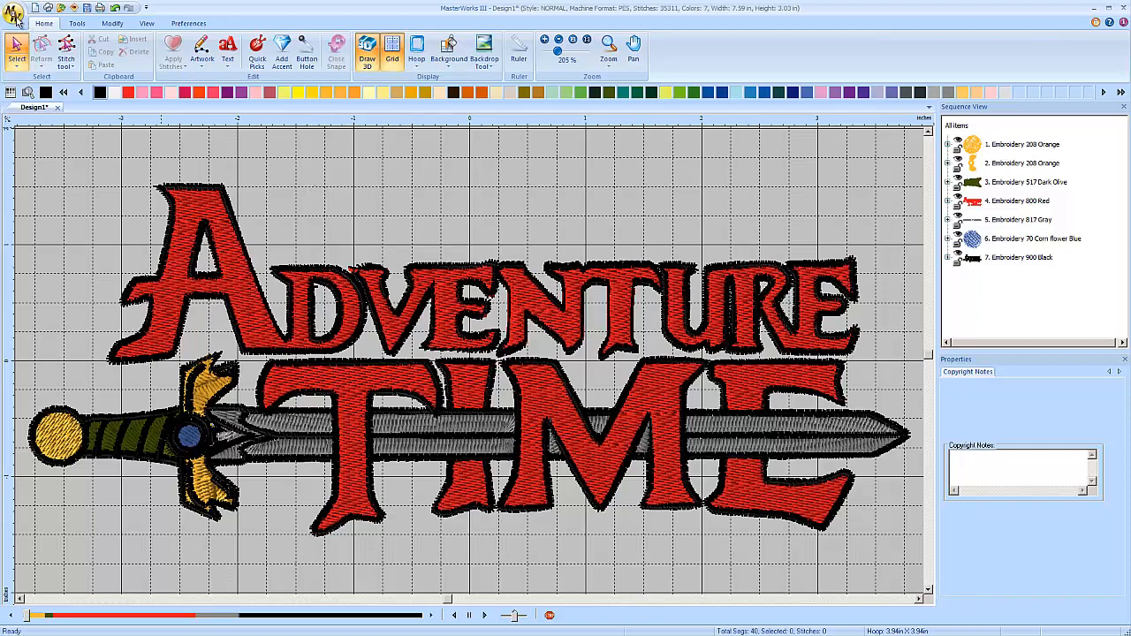
pyautogui.click(15, 16)
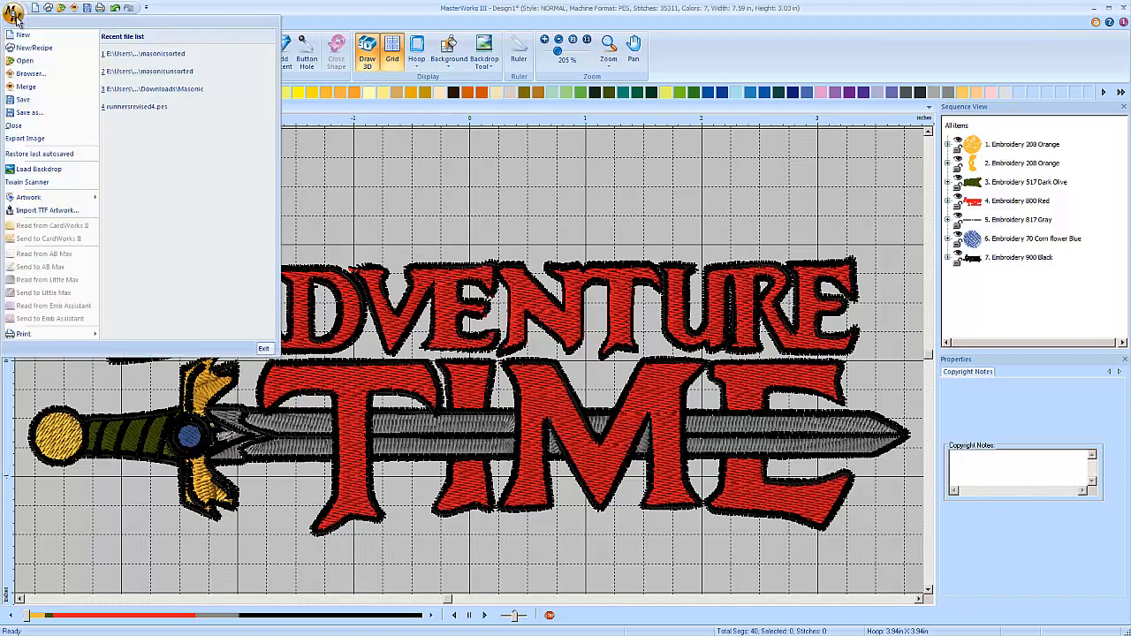
pyautogui.click(37, 114)
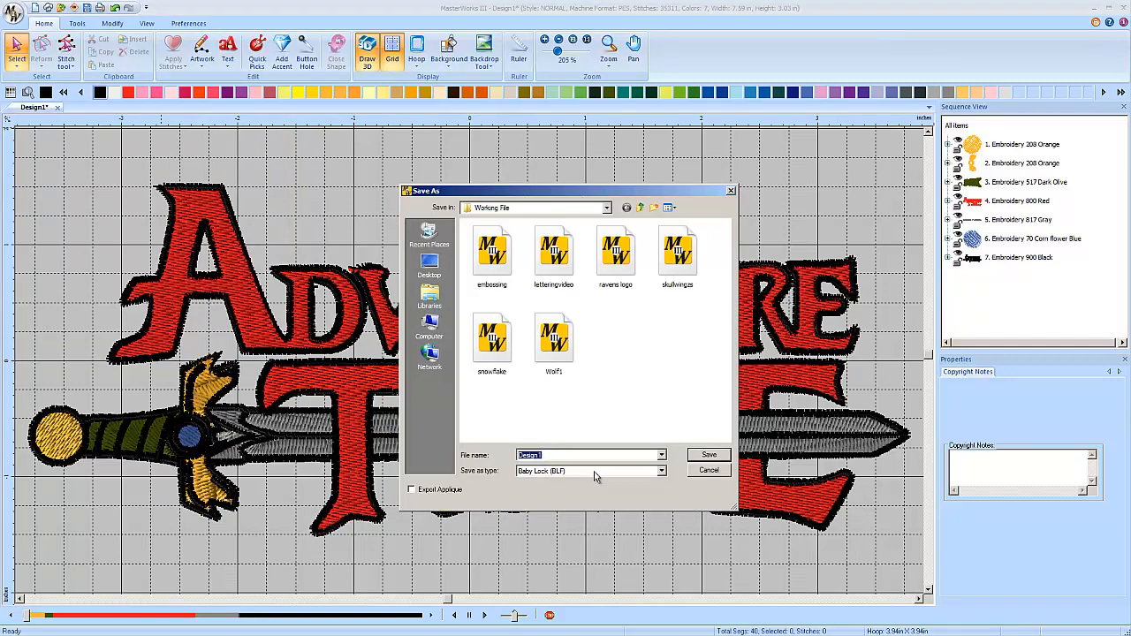
pyautogui.write('adventuretimelogo')
pyautogui.click(709, 456)
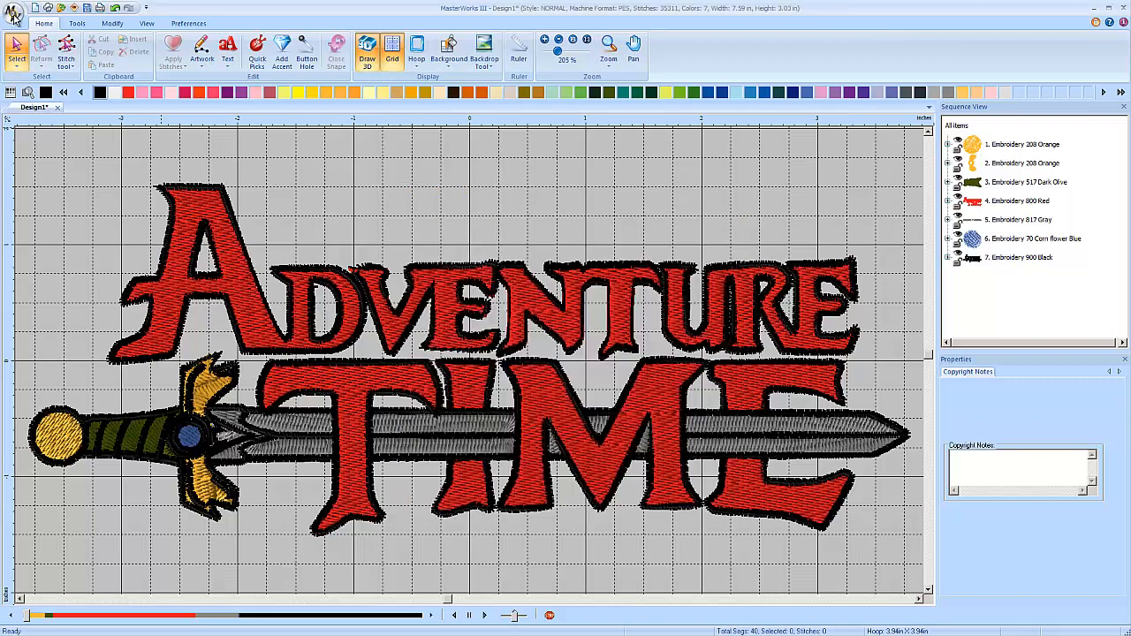
# Try to save the design as "adventuretimelogo" in Baby Lock/Brother Multi Needle (PES v9) format, accepting the stitch count but not the hoop mismatch
pyautogui.click(13, 13)
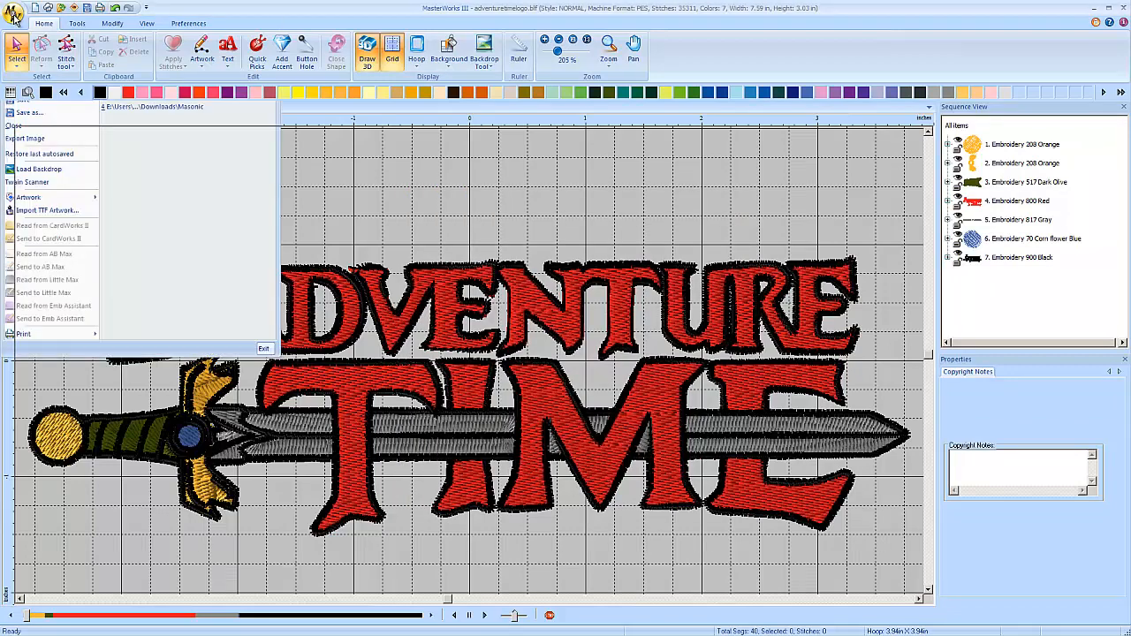
pyautogui.click(14, 16)
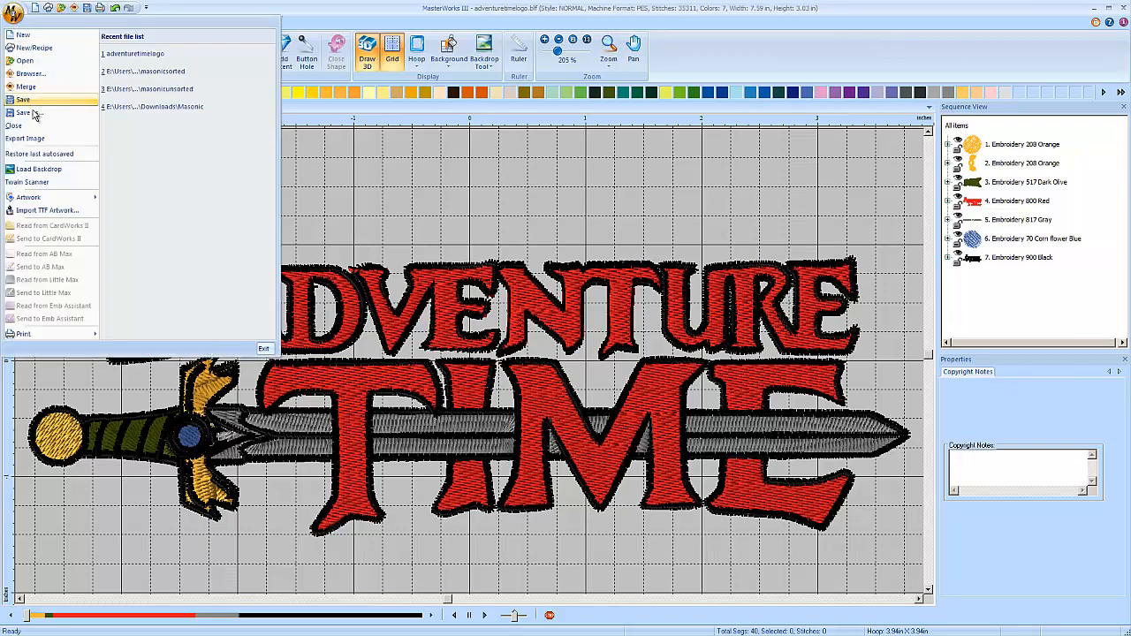
pyautogui.click(73, 113)
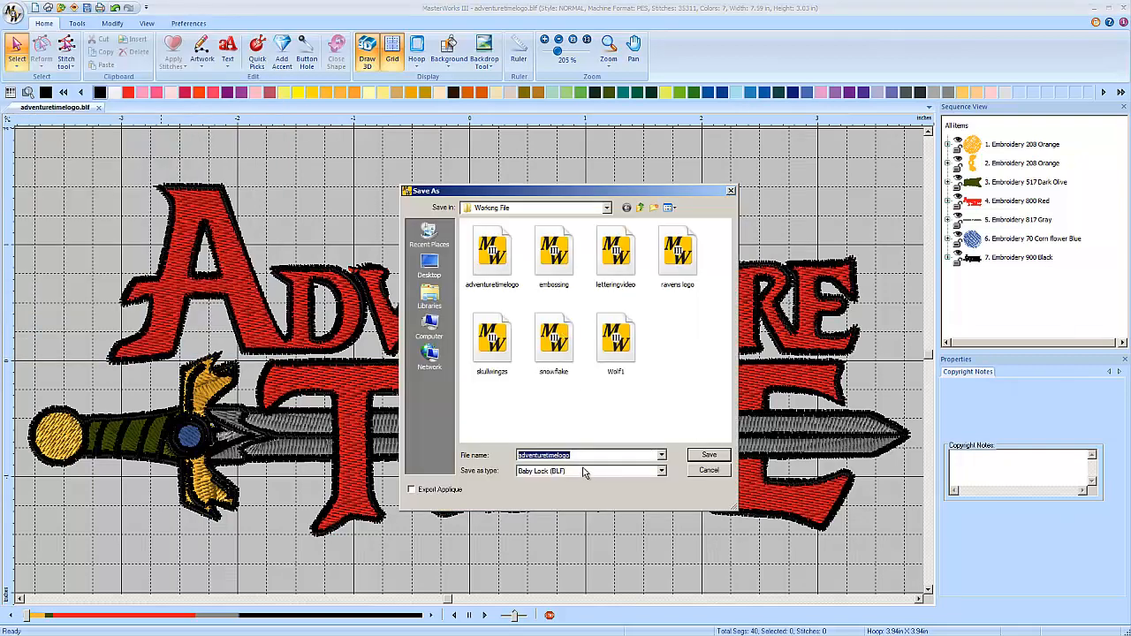
pyautogui.click(586, 471)
pyautogui.click(601, 488)
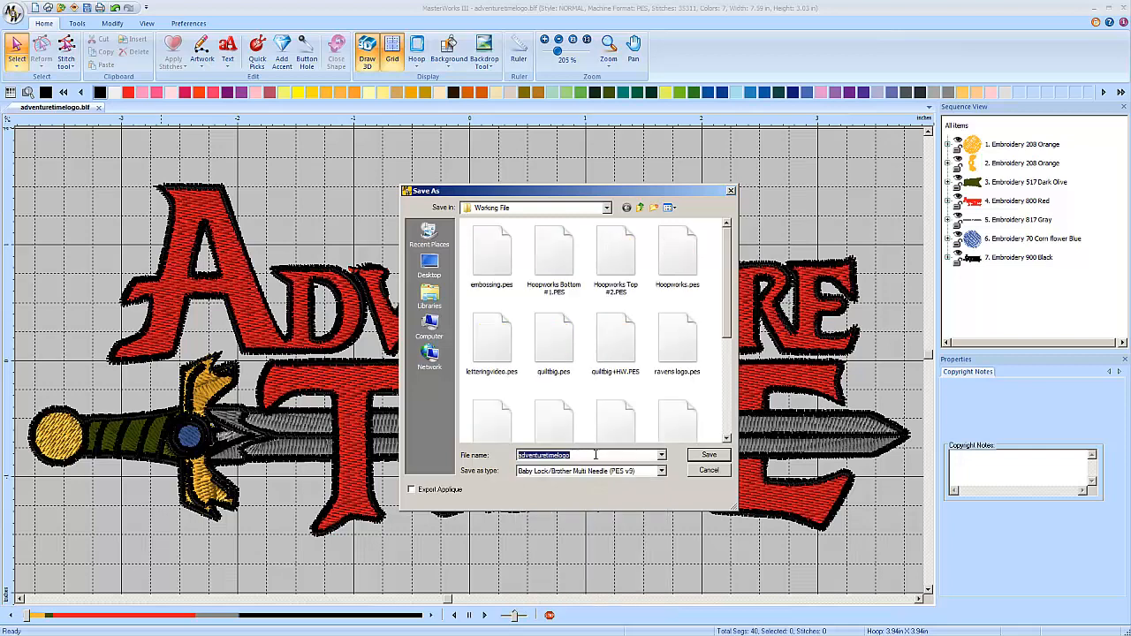
pyautogui.click(709, 456)
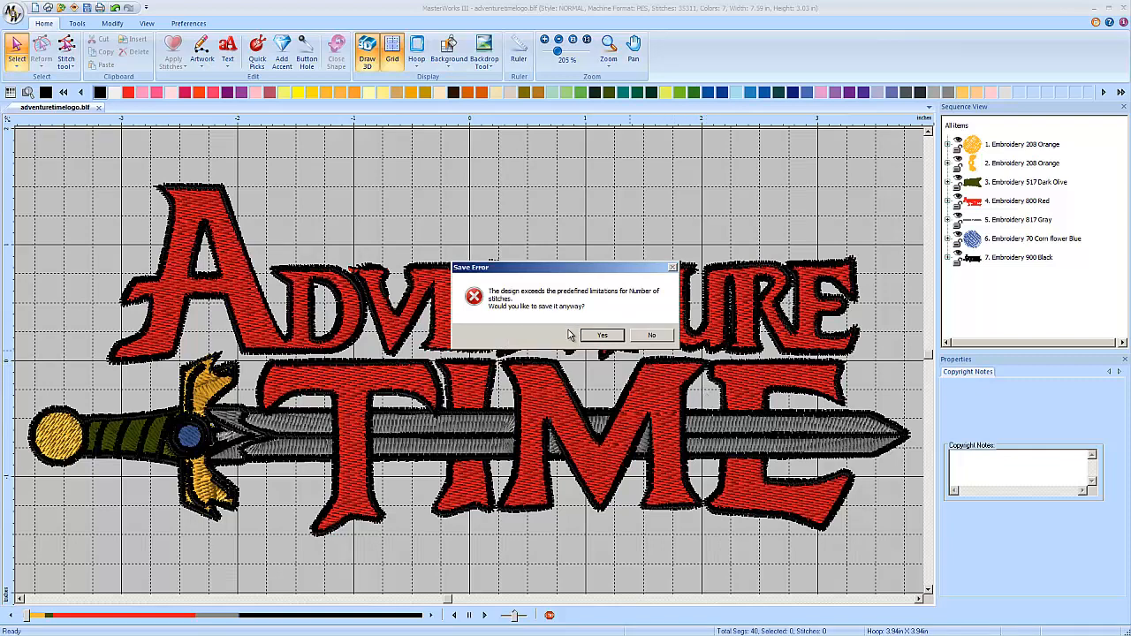
pyautogui.click(602, 340)
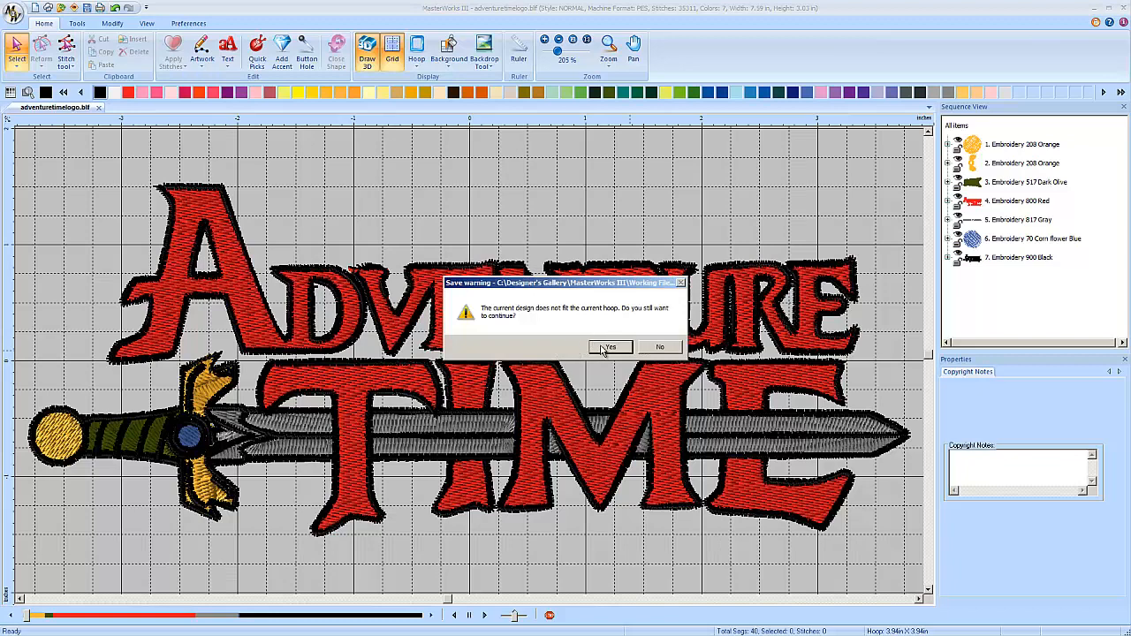
pyautogui.click(659, 346)
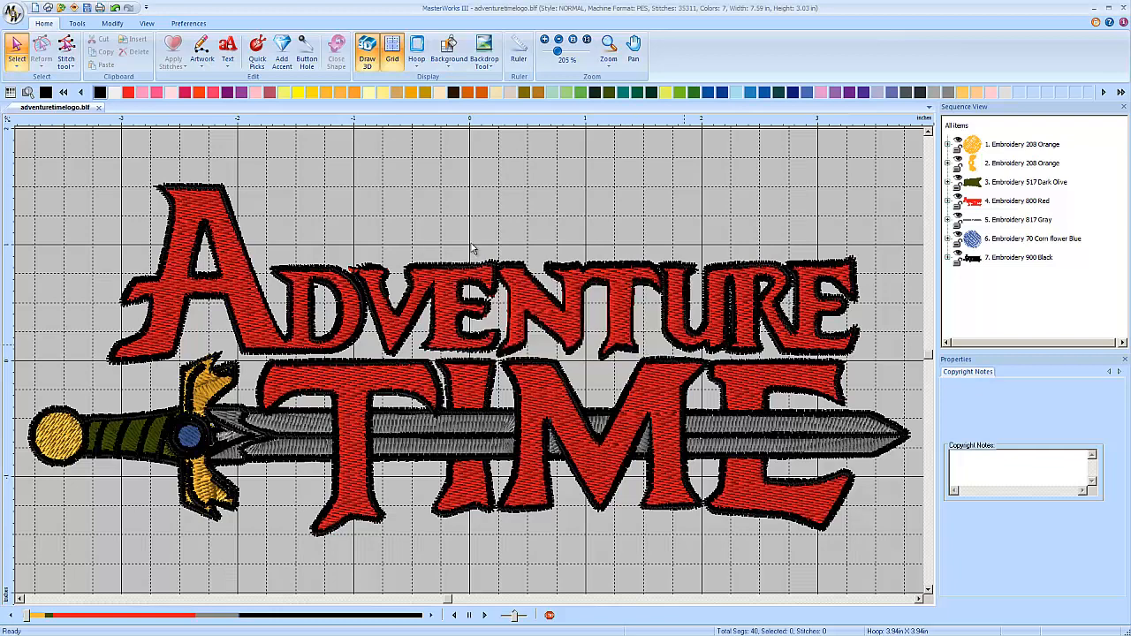
# Show the 100 mm x 100 mm PES hoop around the design, and run Fit Hoop to match the hoop to the logo
pyautogui.click(416, 60)
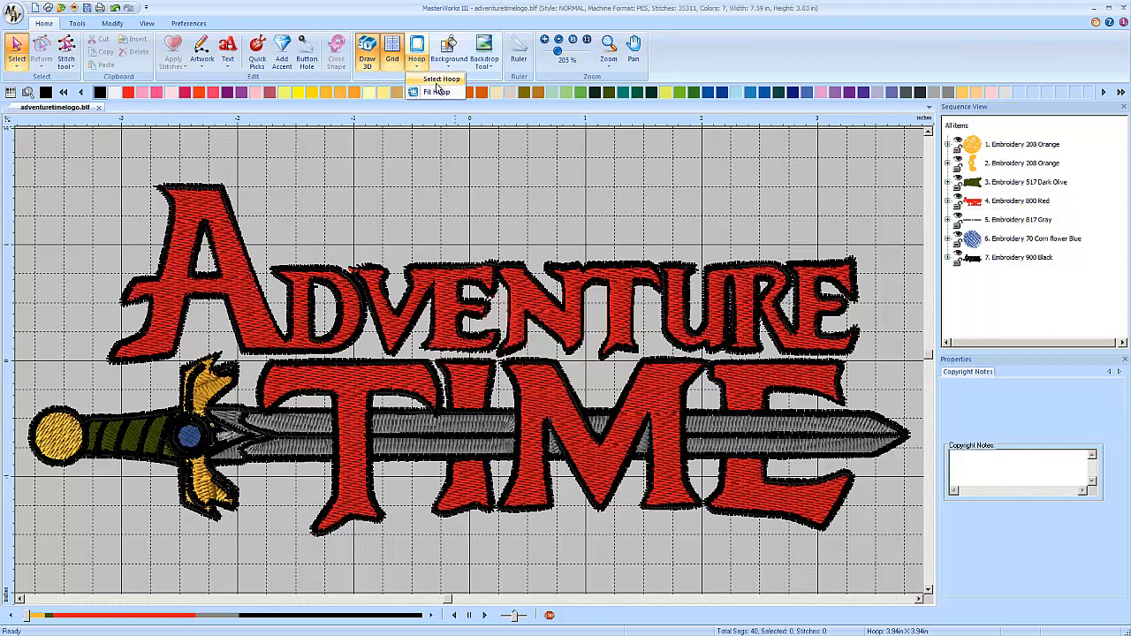
pyautogui.click(439, 80)
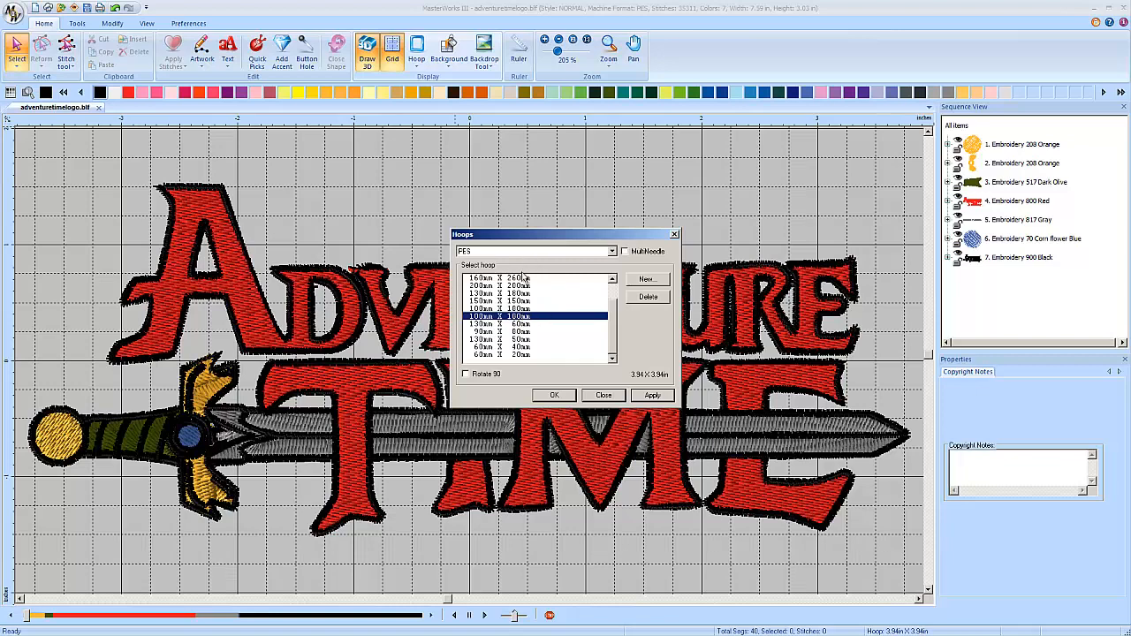
pyautogui.click(555, 395)
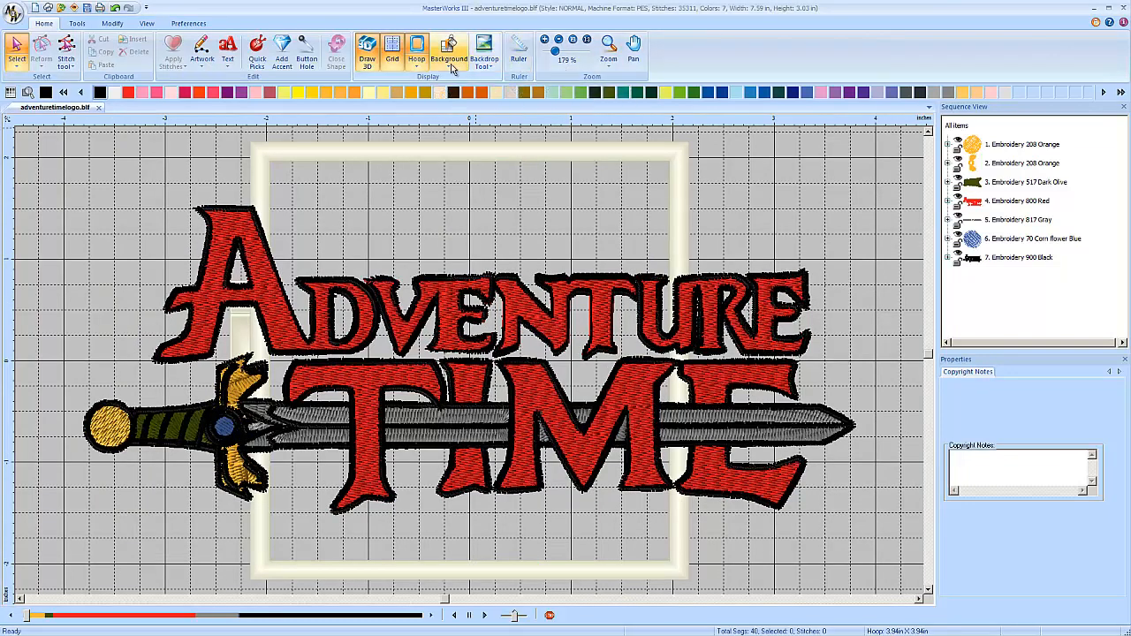
pyautogui.click(417, 67)
pyautogui.click(431, 93)
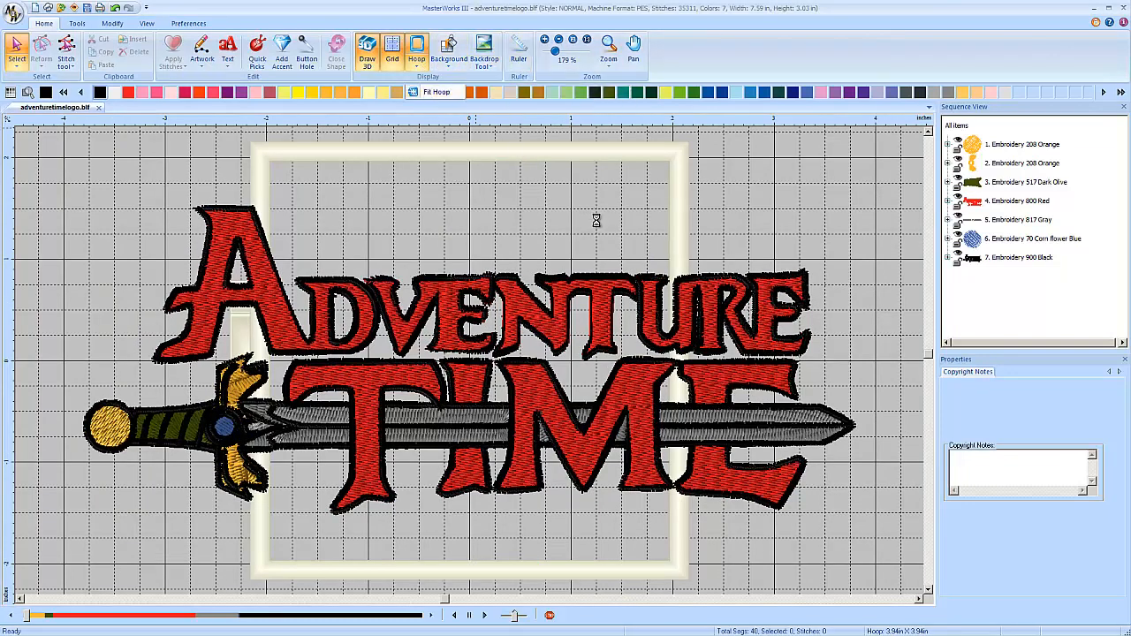